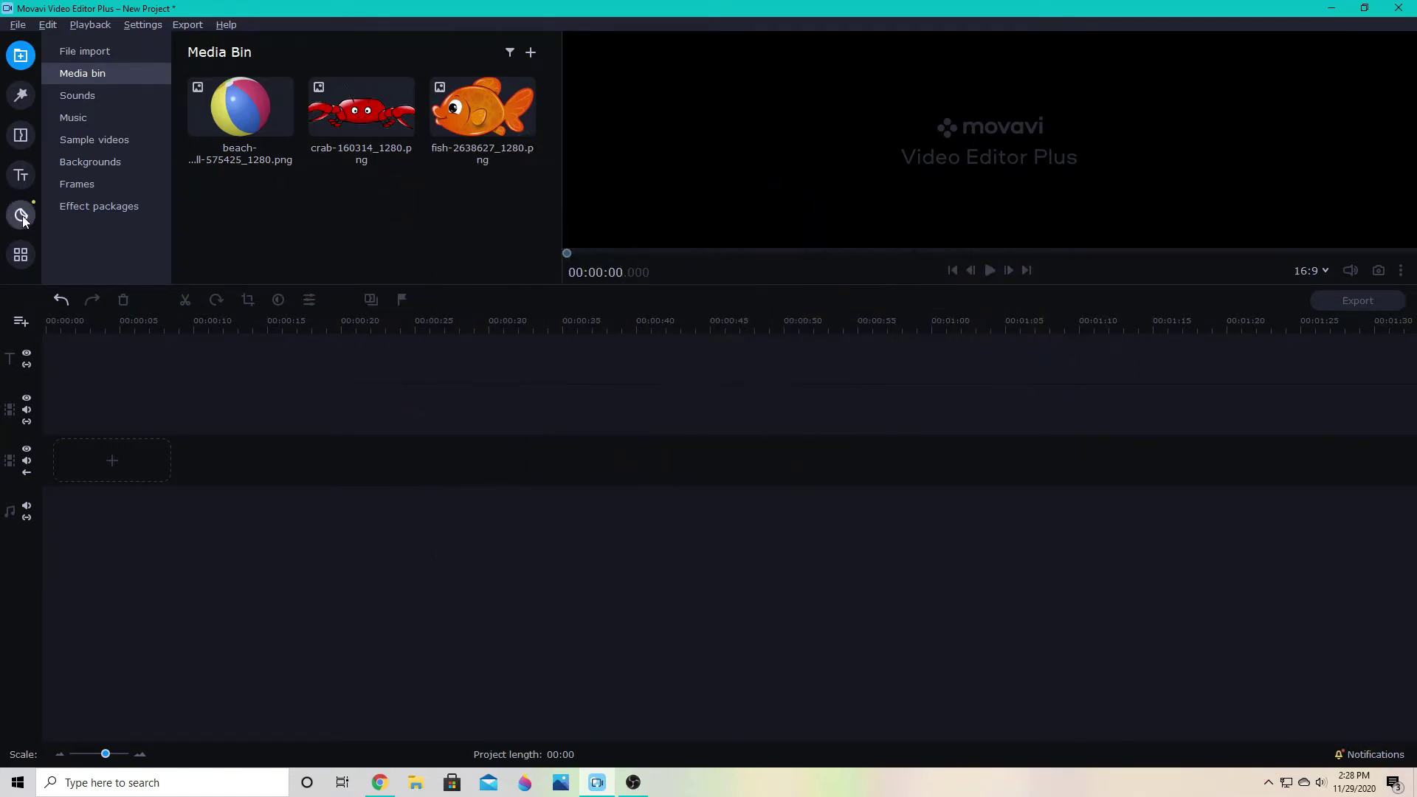
# - Dismiss the promo overlay and show the Animation tool panel
pyautogui.click(21, 254)
pyautogui.click(111, 206)
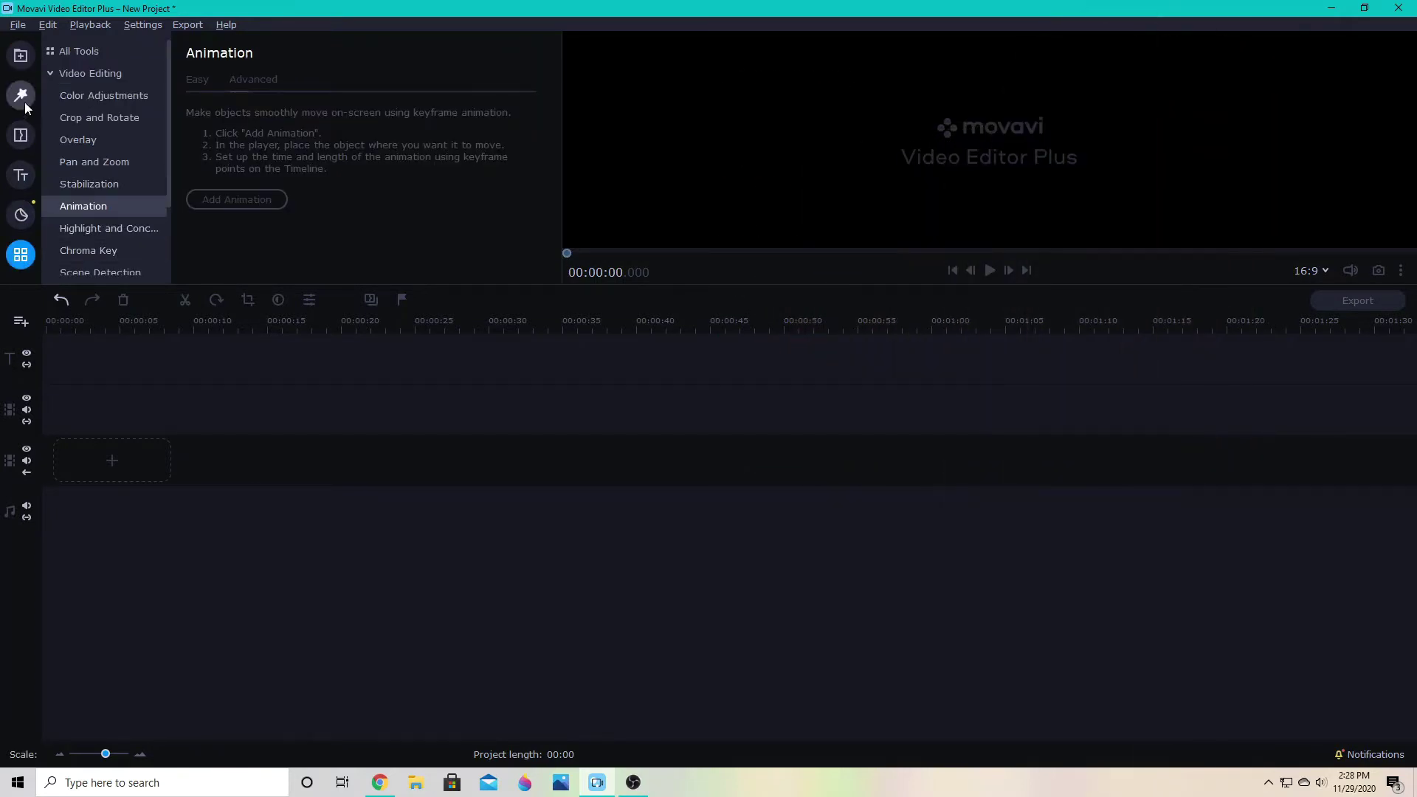
# - Browse through the sample video clips library
pyautogui.click(21, 55)
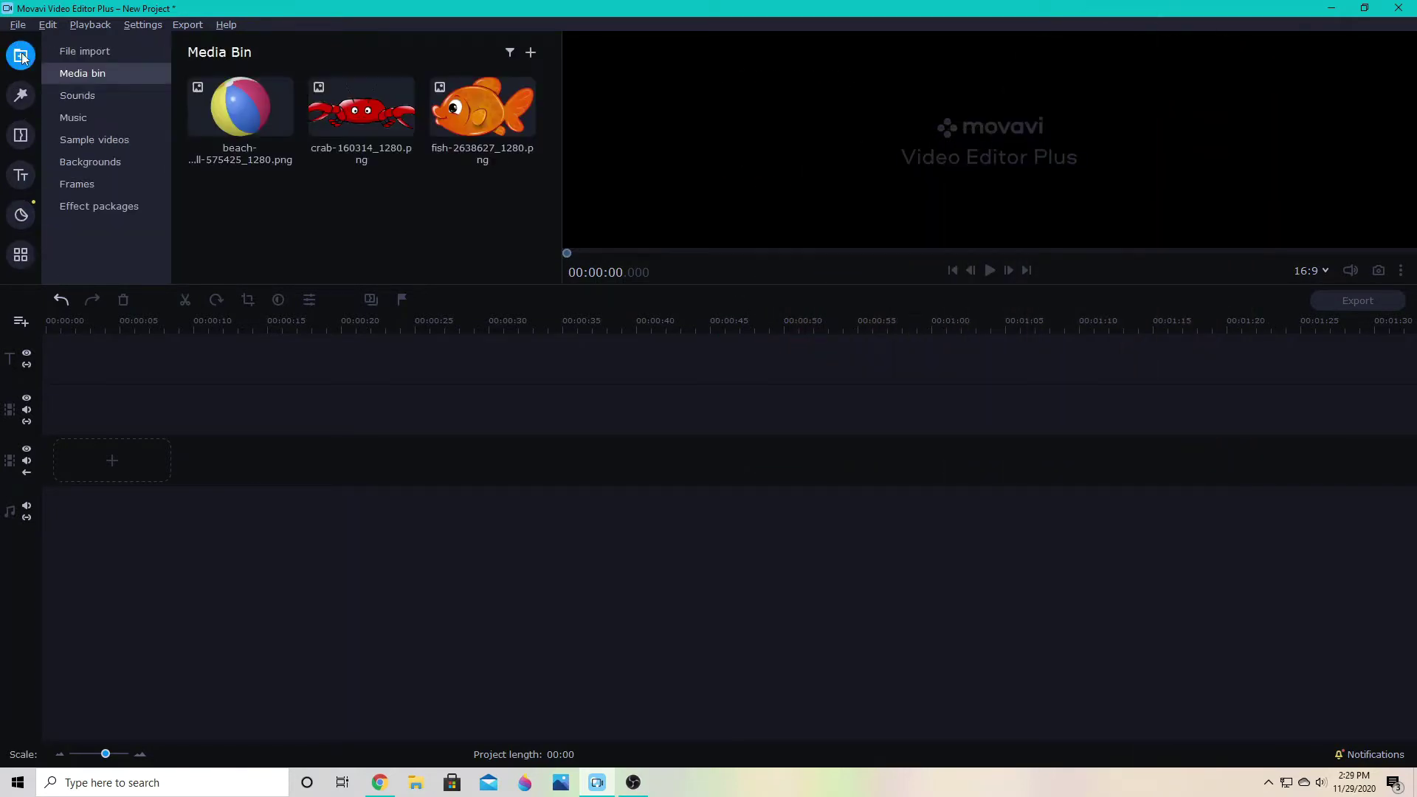
pyautogui.click(101, 161)
pyautogui.click(111, 139)
pyautogui.scroll(-8, 254, 214)
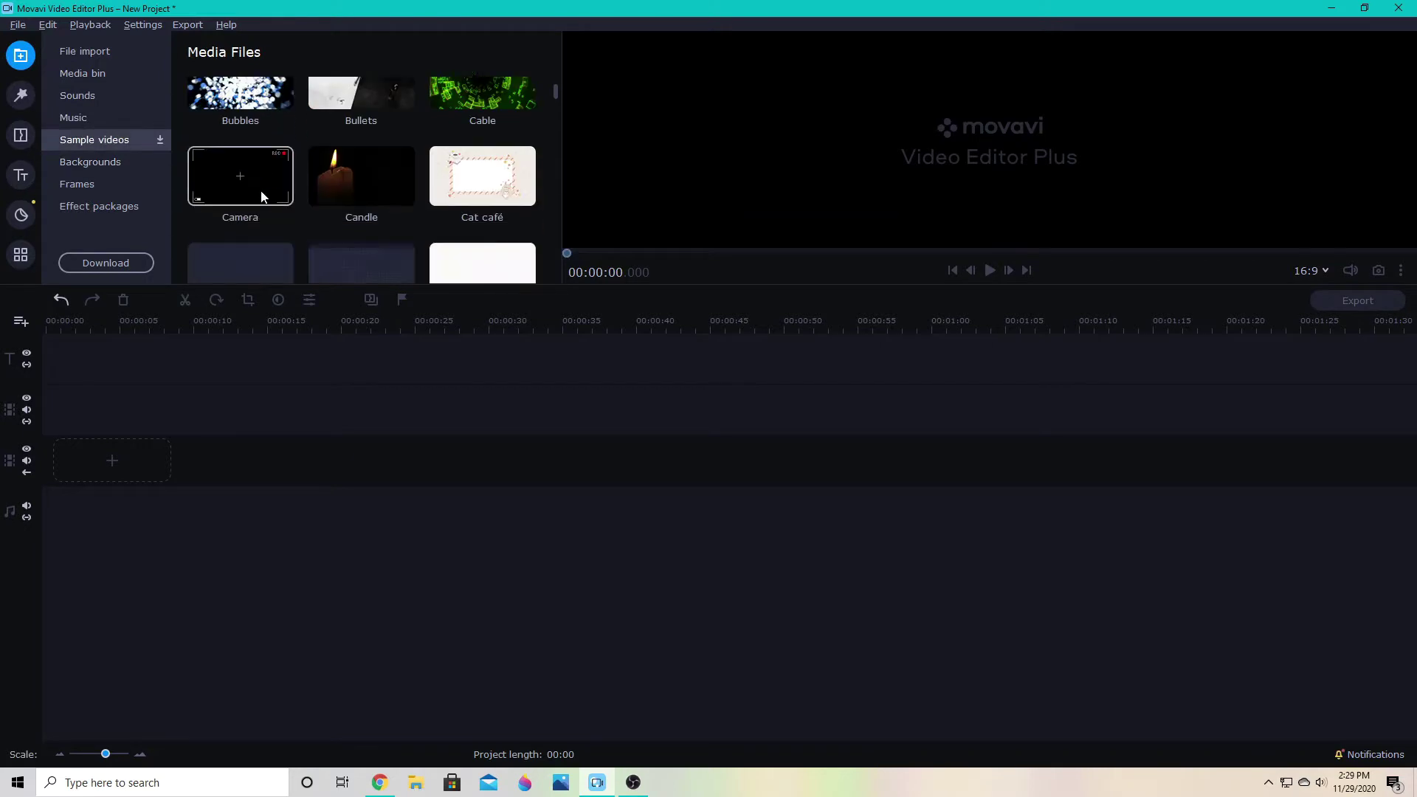
pyautogui.scroll(-2, 259, 194)
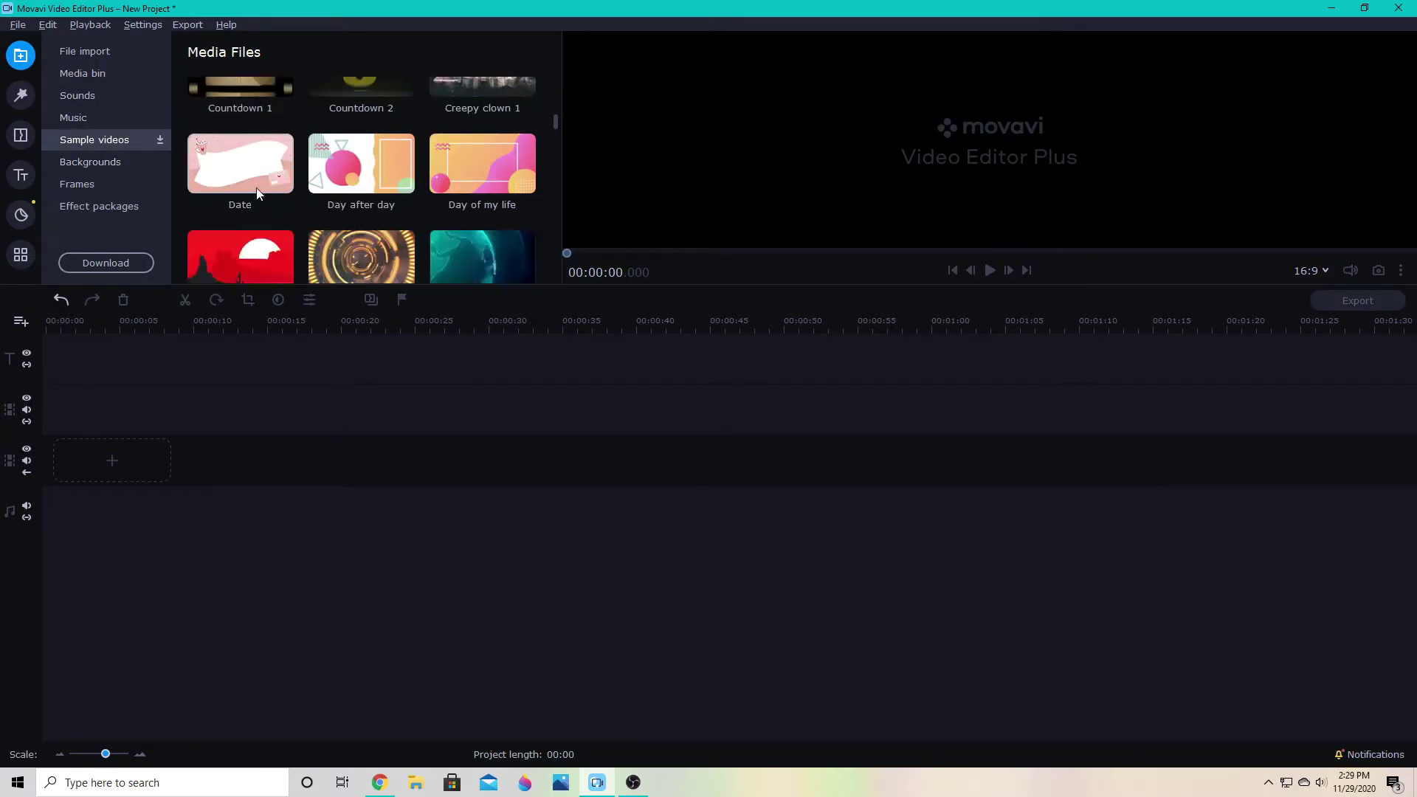
pyautogui.scroll(-6, 258, 183)
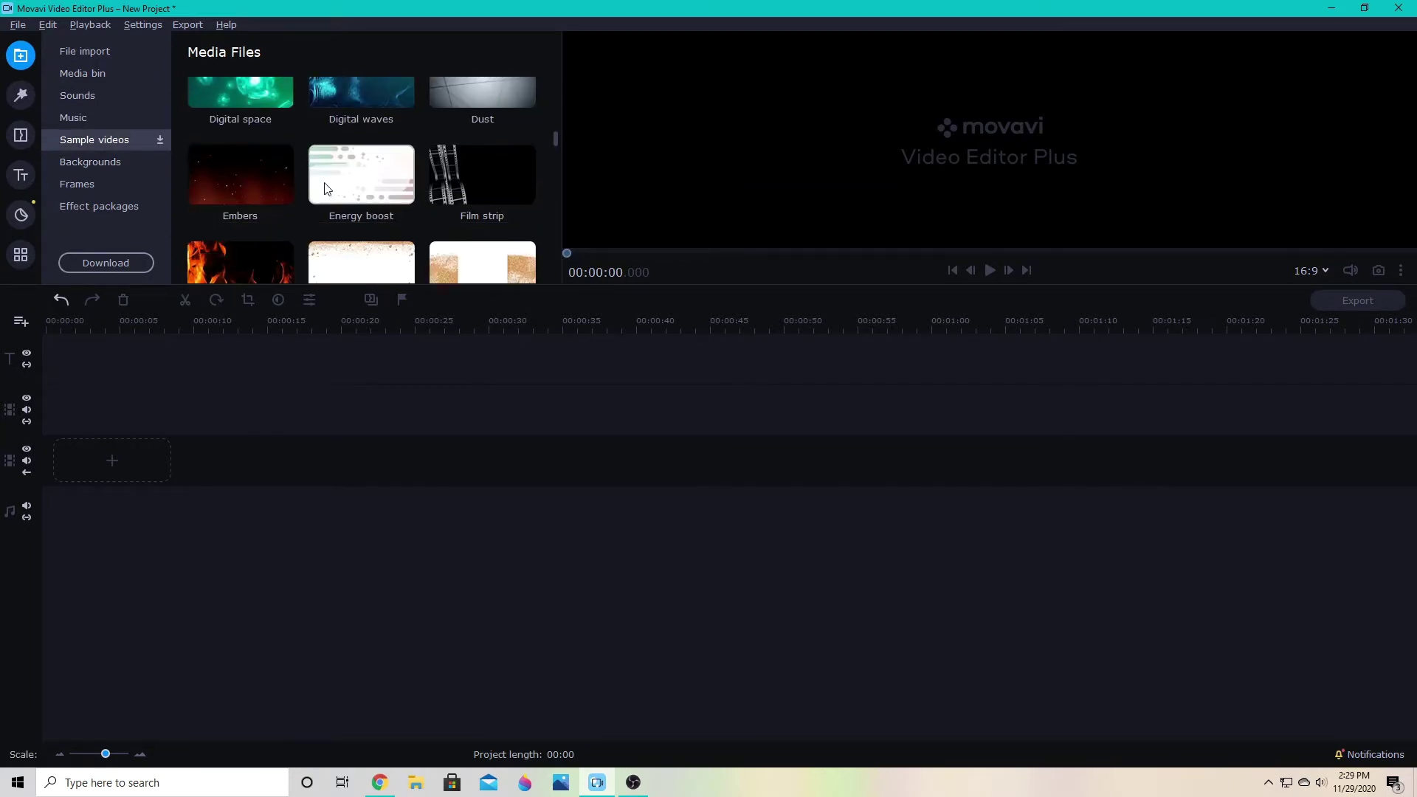
pyautogui.scroll(-3, 365, 174)
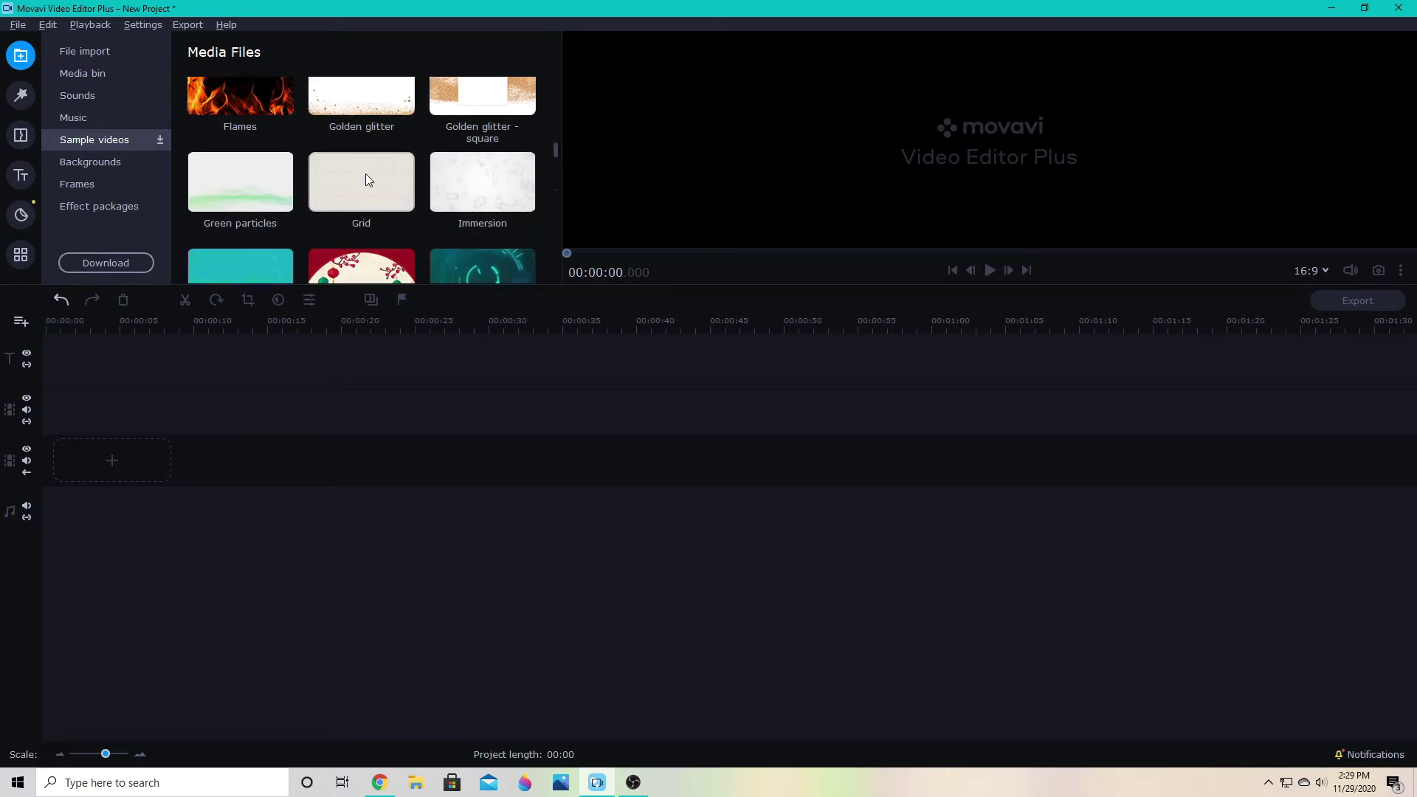
pyautogui.scroll(-2, 383, 172)
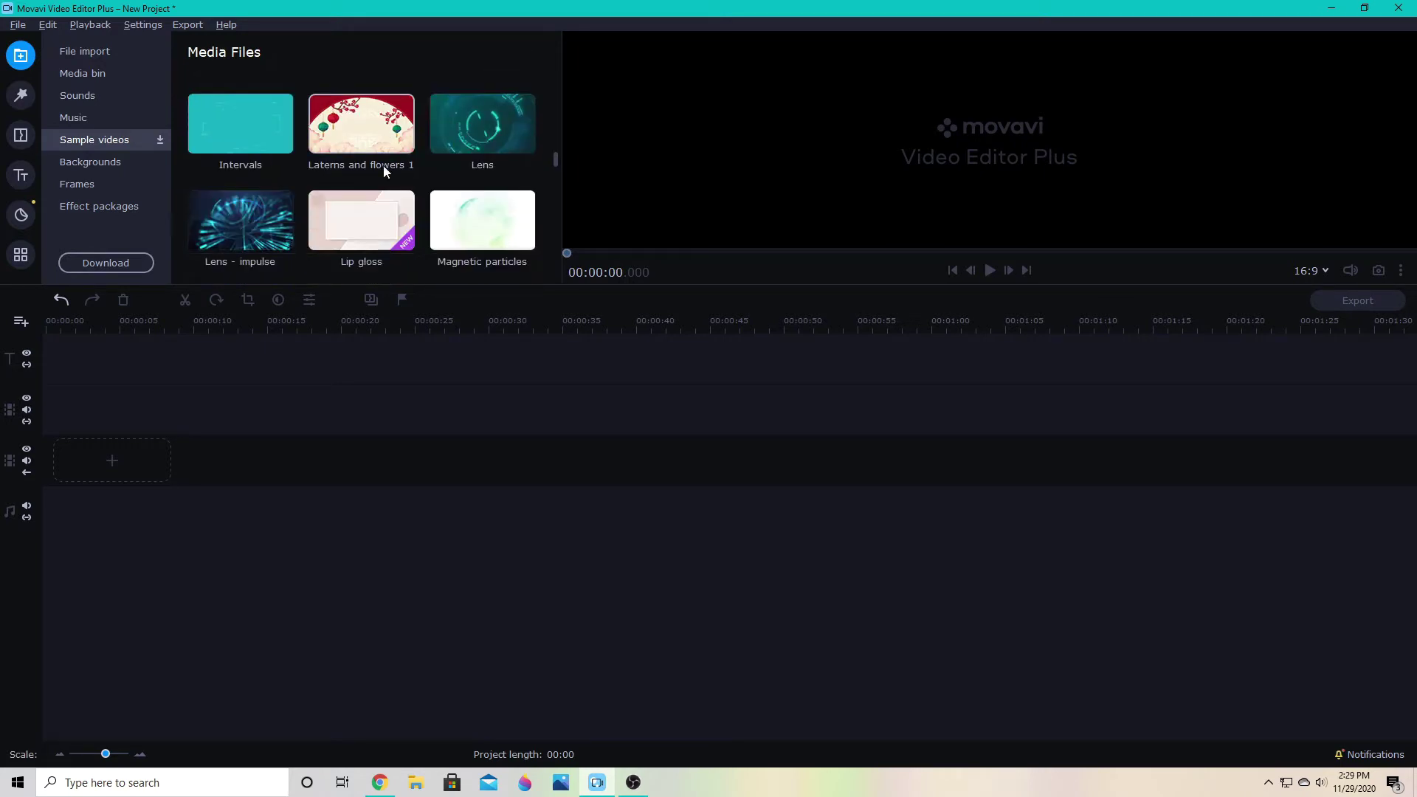
pyautogui.scroll(-2, 383, 171)
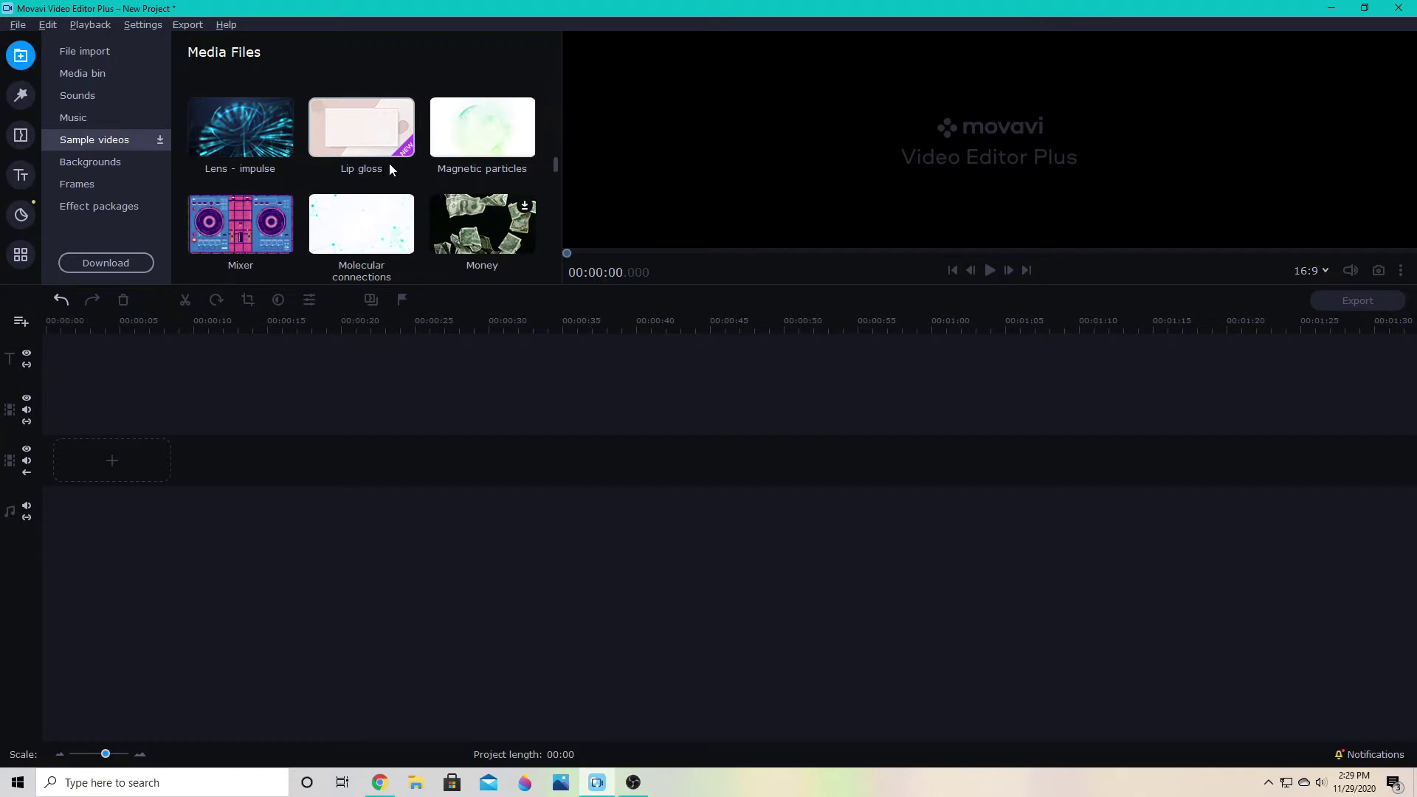
pyautogui.scroll(10, 313, 244)
pyautogui.scroll(4, 310, 238)
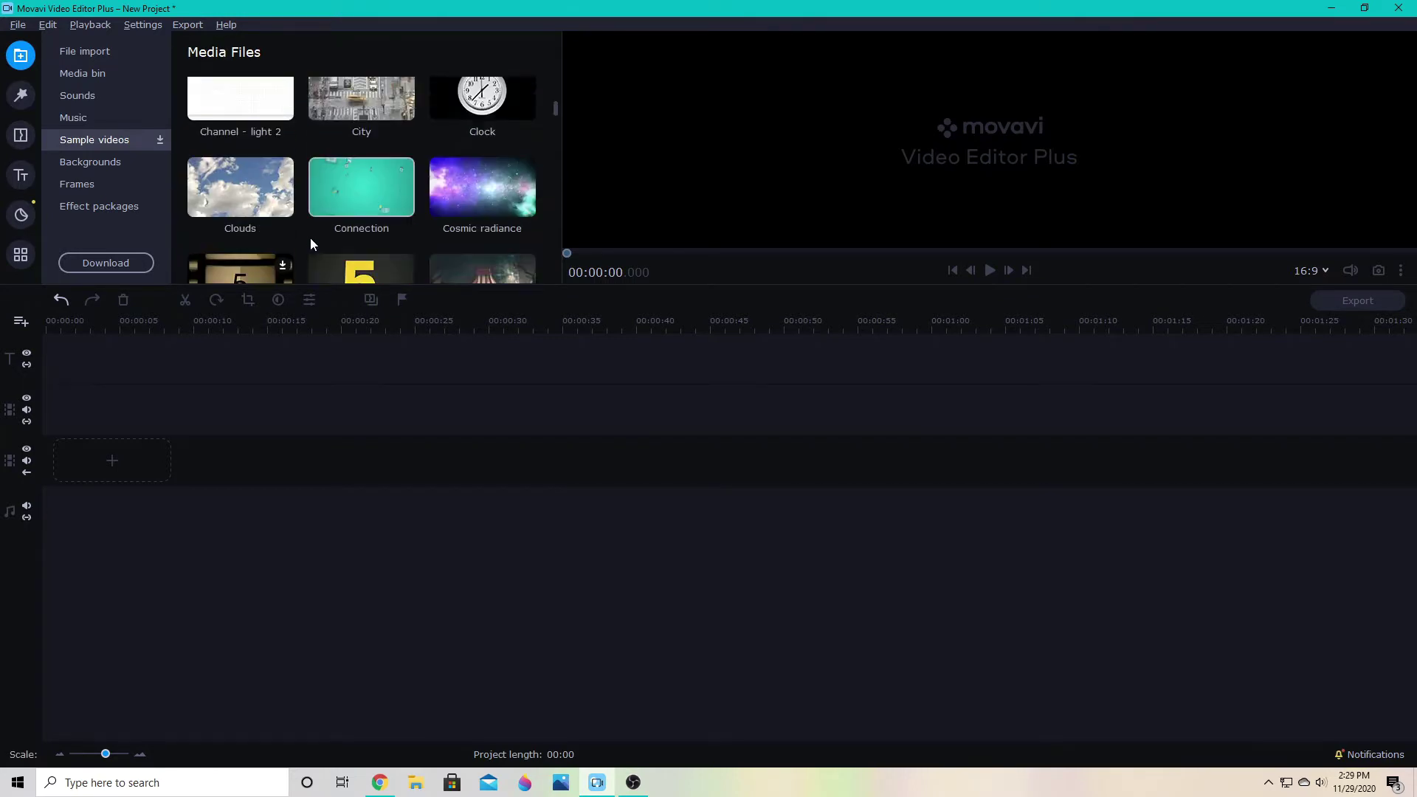
# - Drag the Black background from Backgrounds onto the timeline
pyautogui.click(96, 162)
pyautogui.scroll(-3, 311, 204)
pyautogui.moveTo(311, 204); pyautogui.dragTo(561, 488)
# - Stretch the Black background to about 59 s and drop the fish image onto the overlay track
pyautogui.moveTo(561, 489); pyautogui.dragTo(625, 489)
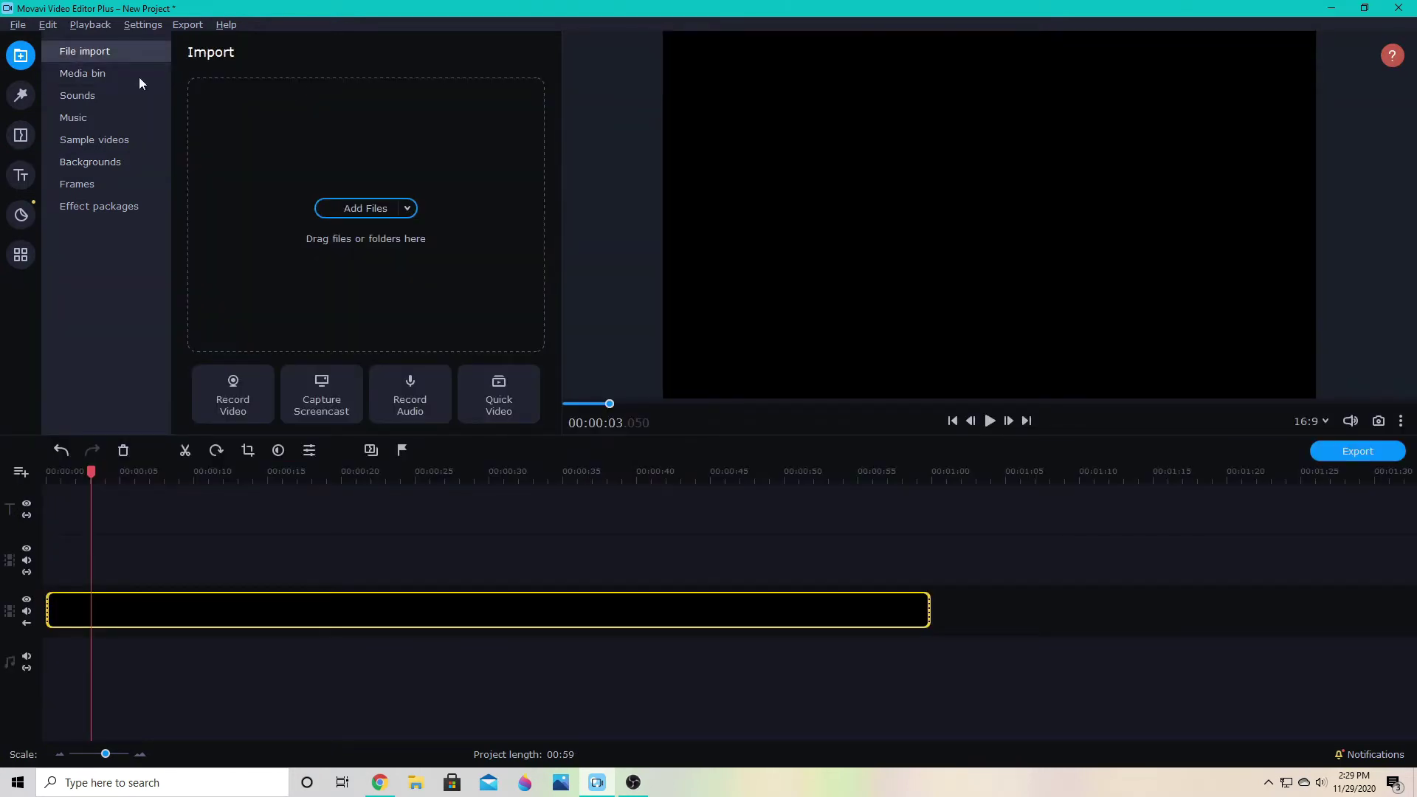
pyautogui.click(137, 74)
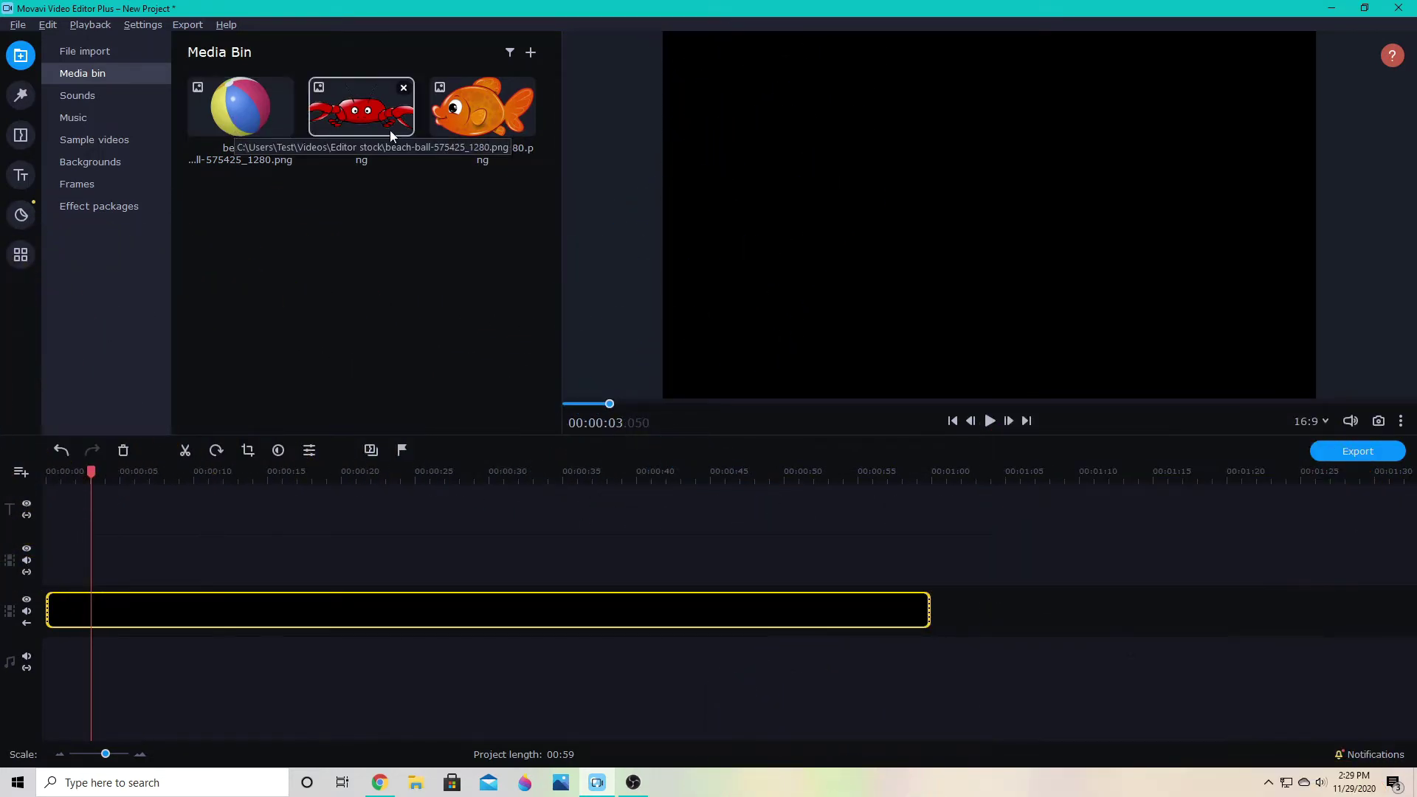
pyautogui.moveTo(471, 118); pyautogui.dragTo(295, 557)
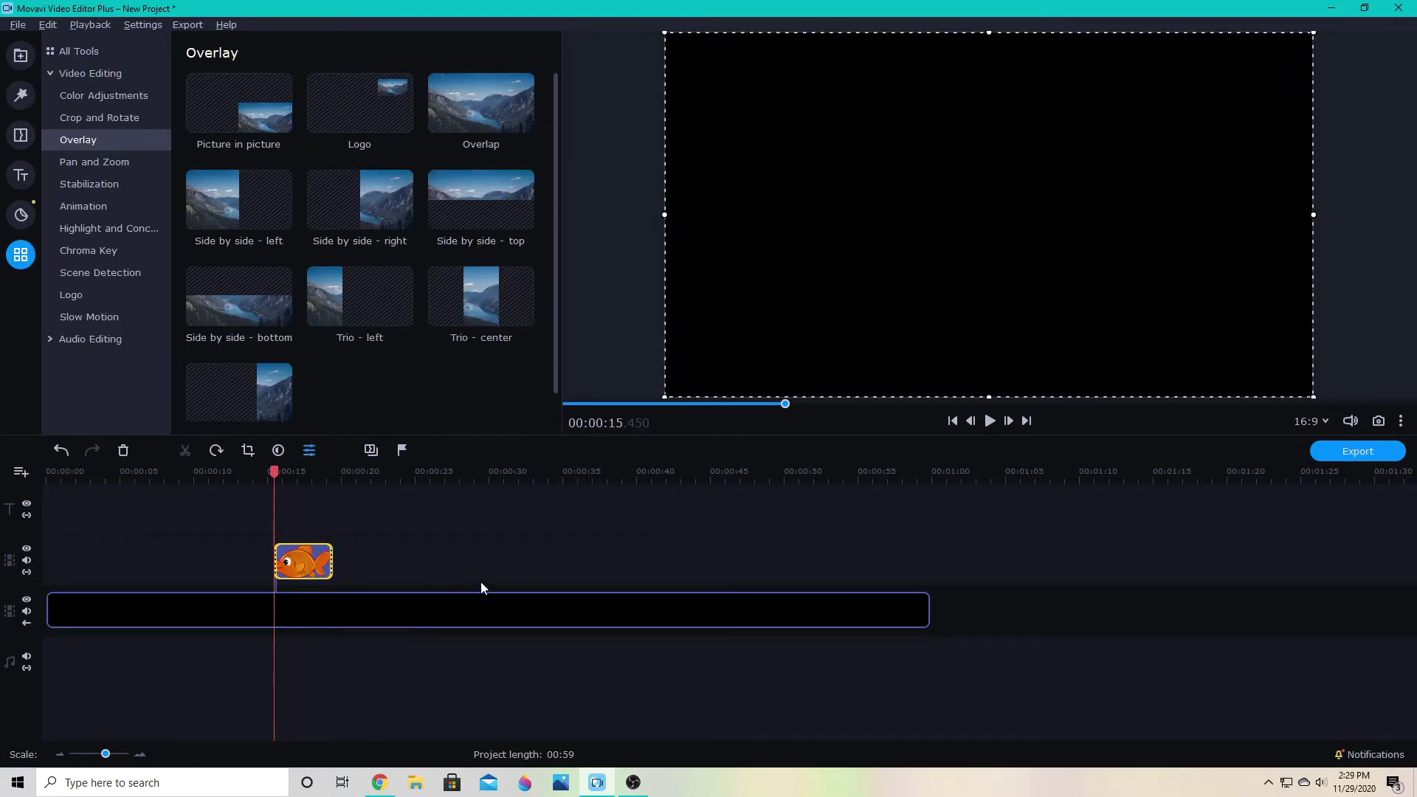
# - Extend the fish clip's start back to 00:00:12.700 on the overlay track
pyautogui.click(307, 565)
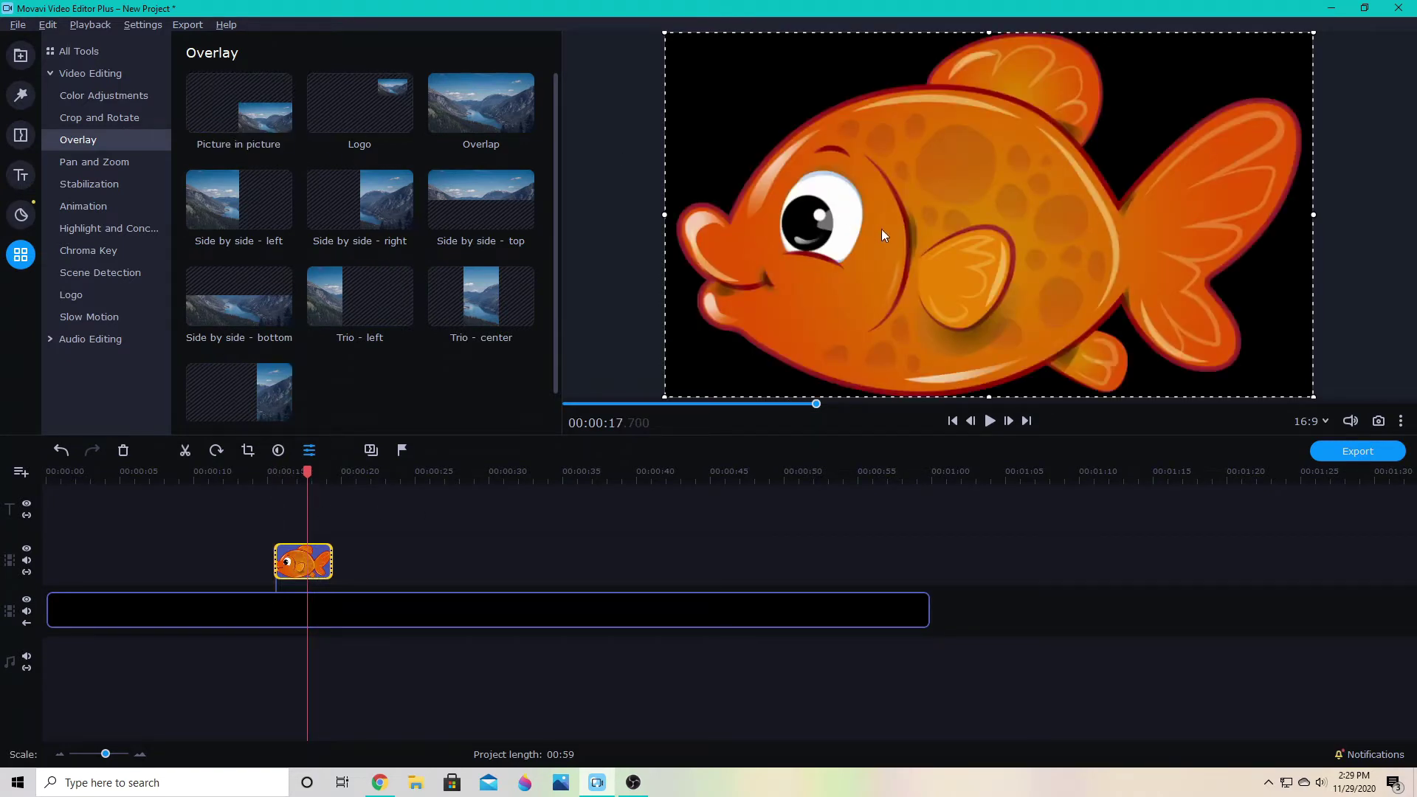
pyautogui.moveTo(276, 561); pyautogui.dragTo(234, 561)
pyautogui.click(260, 566)
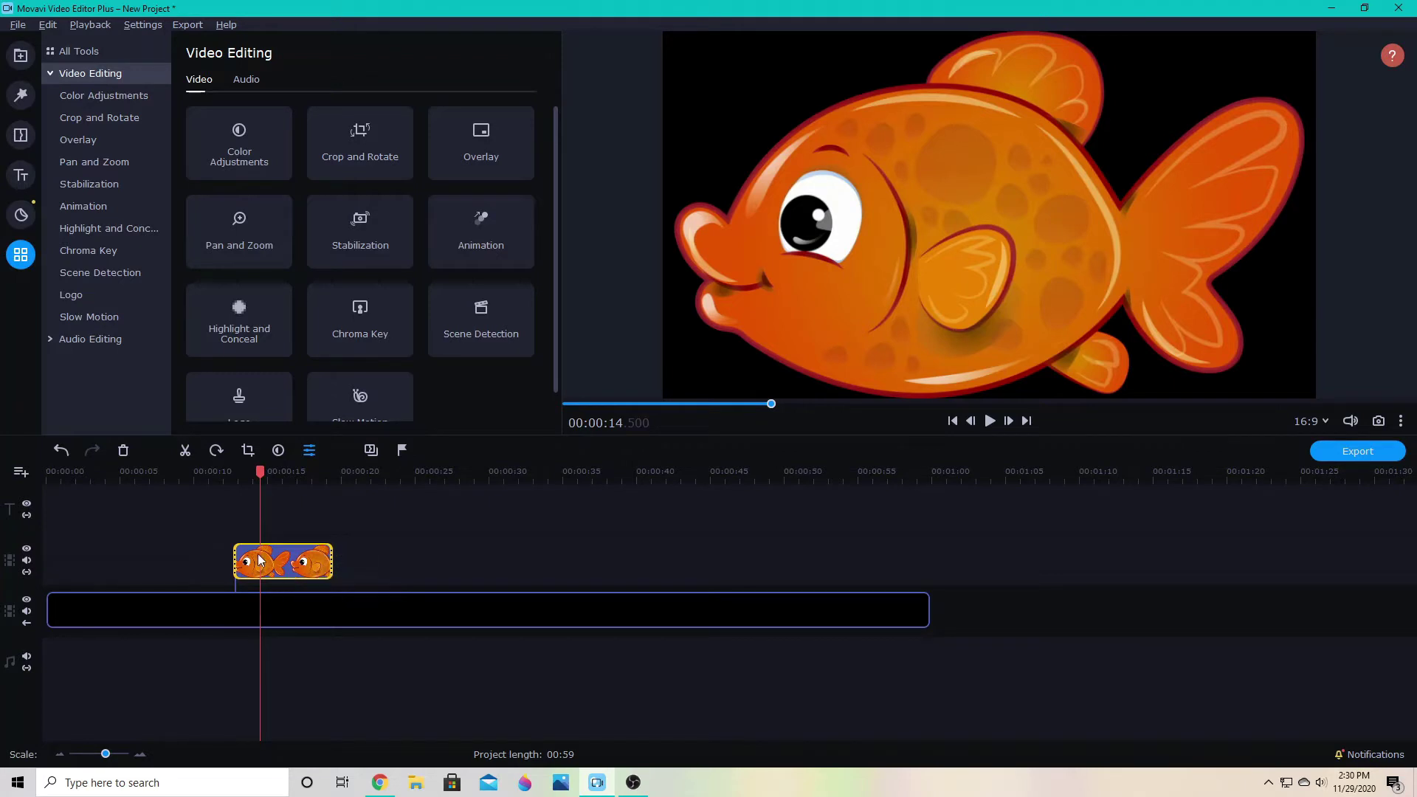
pyautogui.click(234, 553)
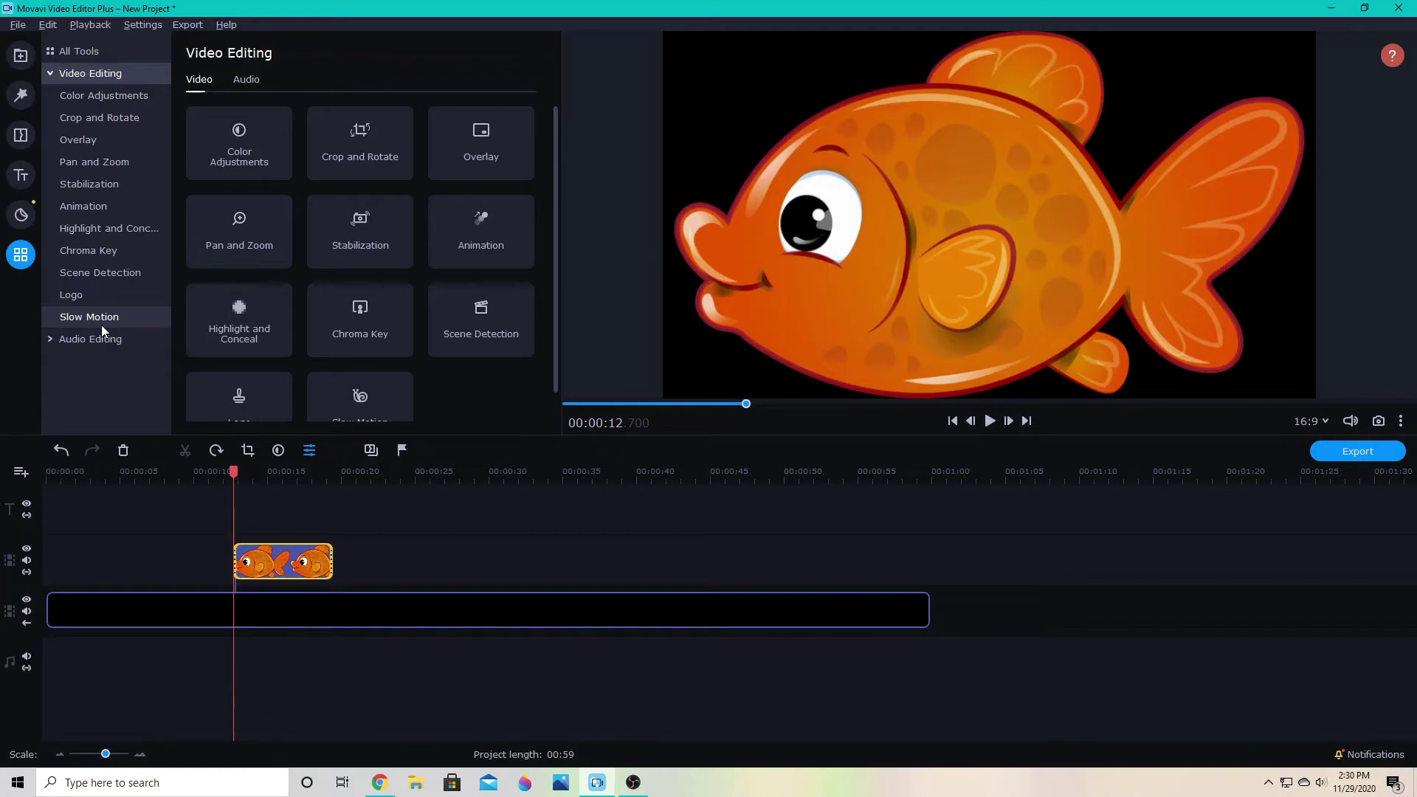
pyautogui.click(78, 207)
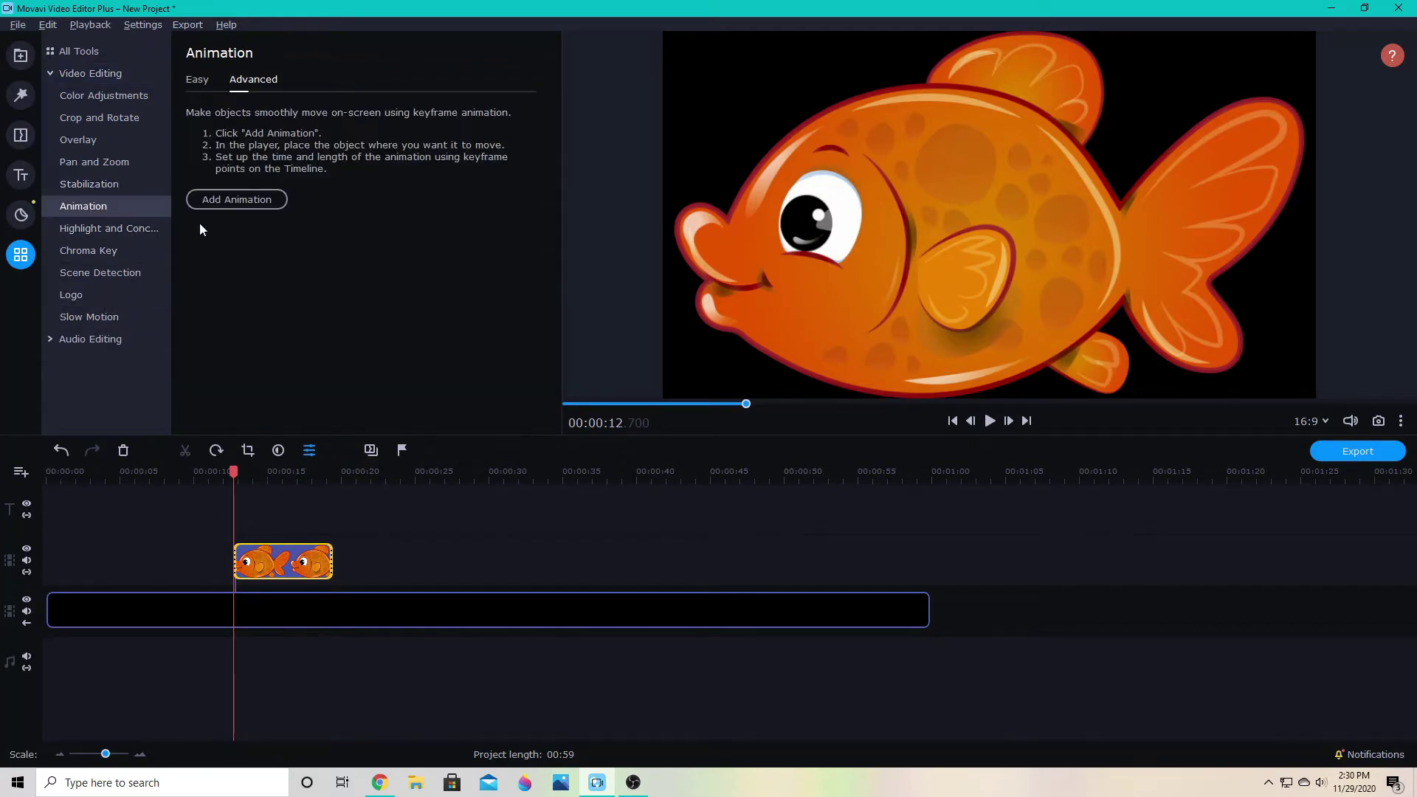
# - Add an Advanced keyframe animation to the fish clip and check its start and end keyframes
pyautogui.click(198, 82)
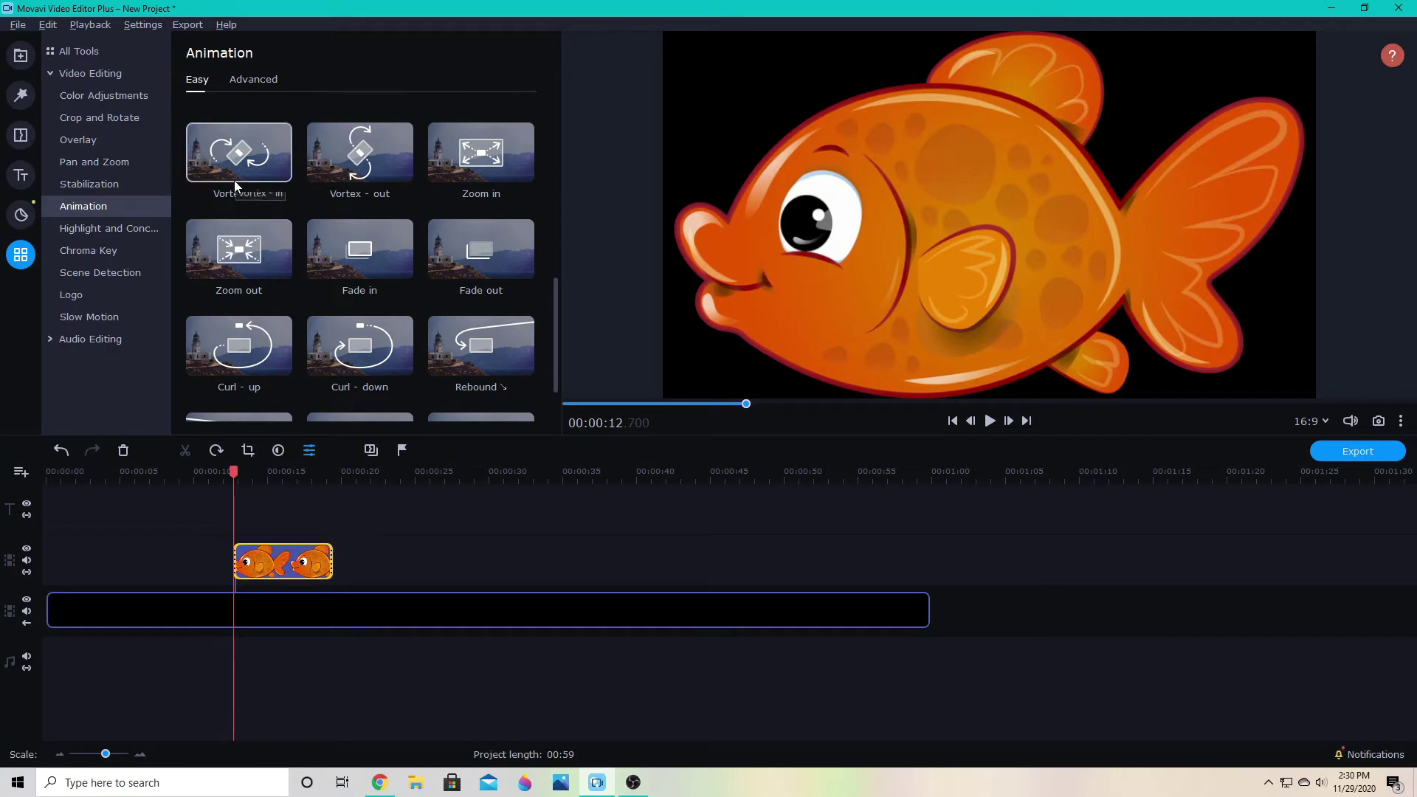
pyautogui.click(246, 81)
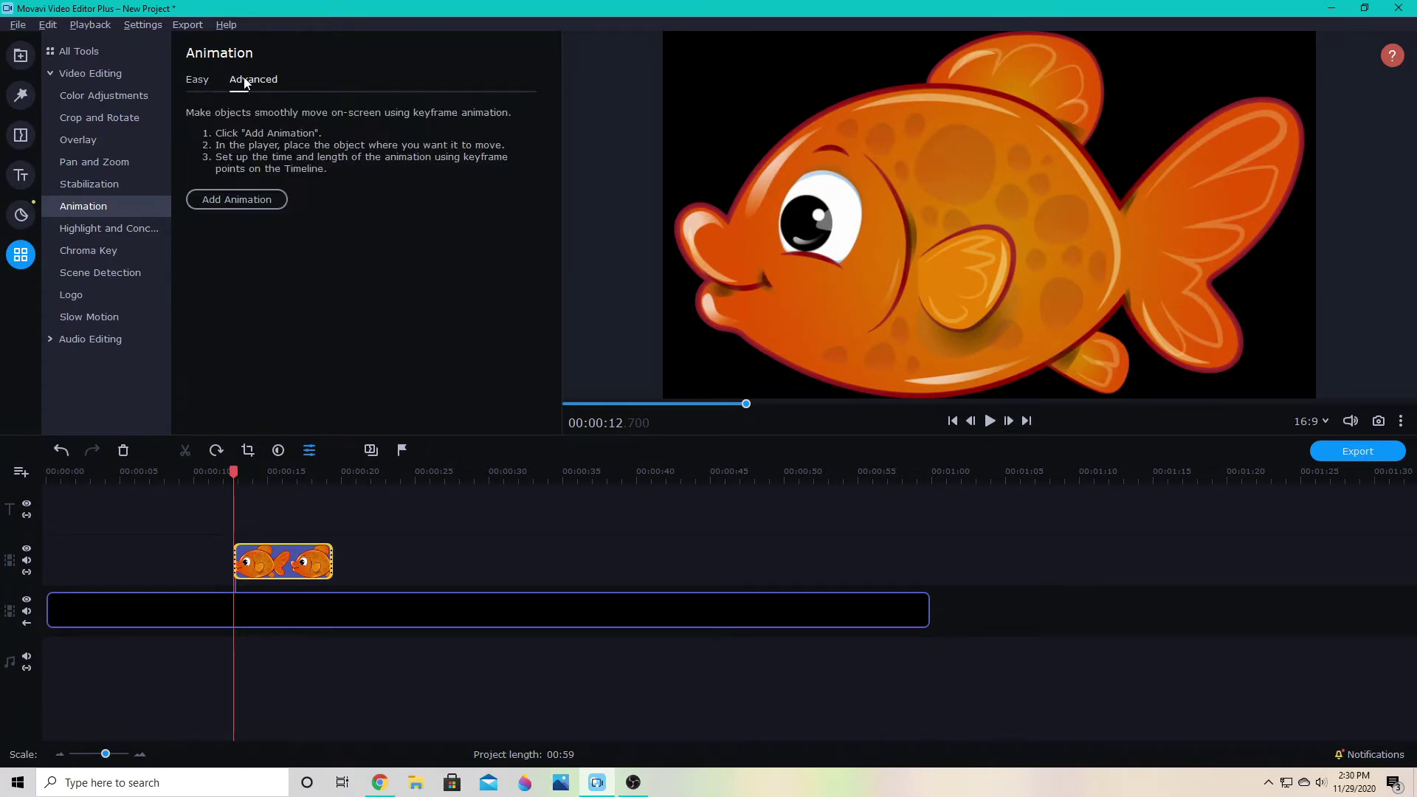
pyautogui.click(231, 200)
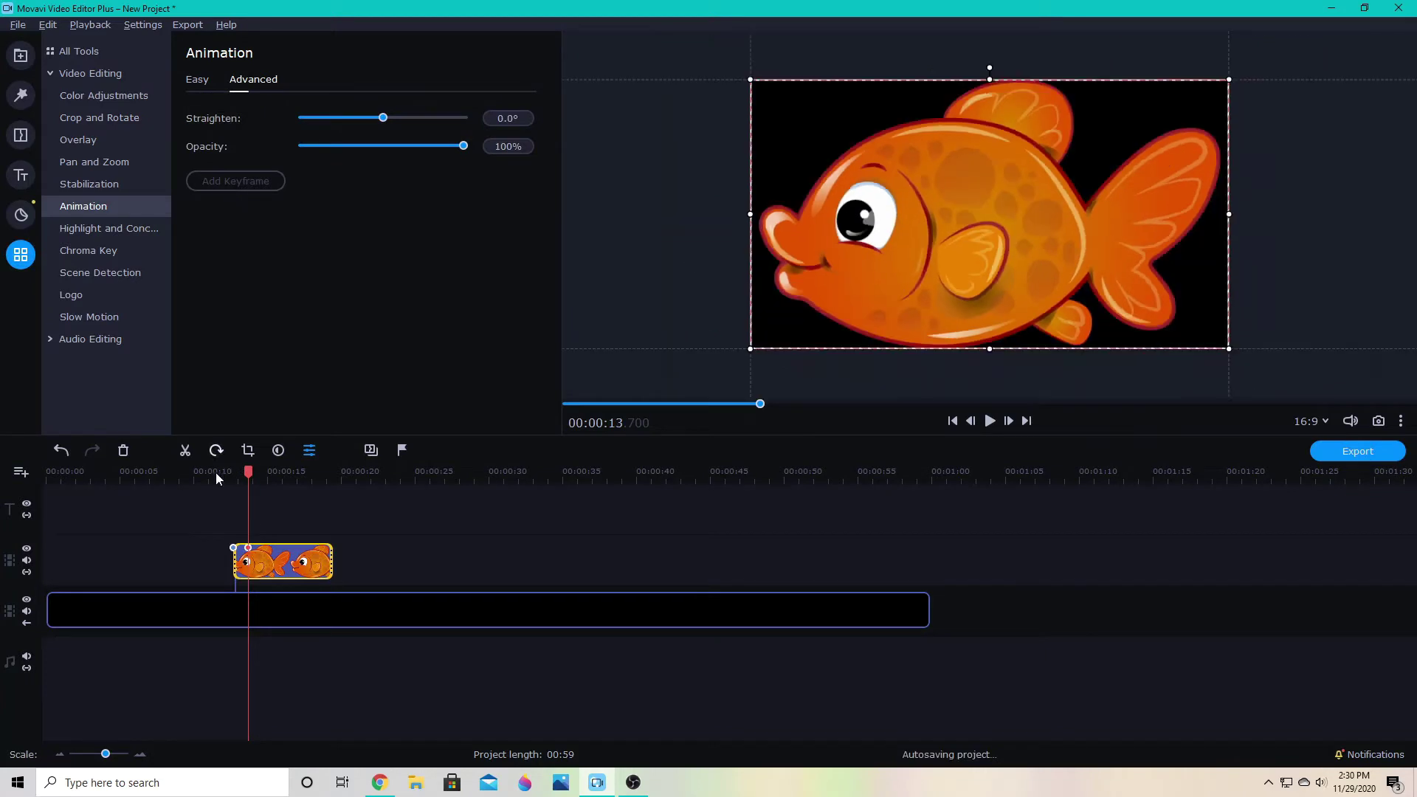
pyautogui.click(233, 548)
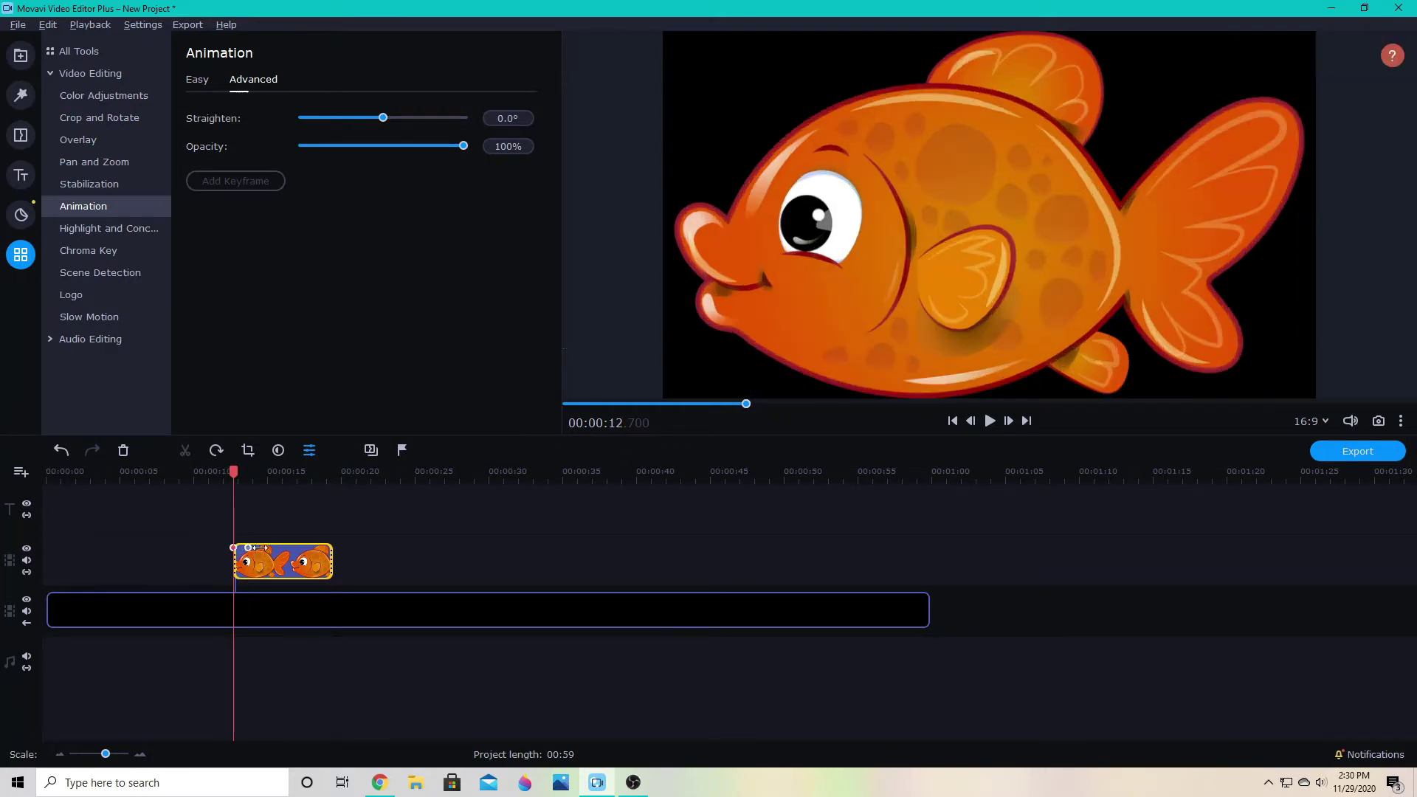
pyautogui.click(331, 547)
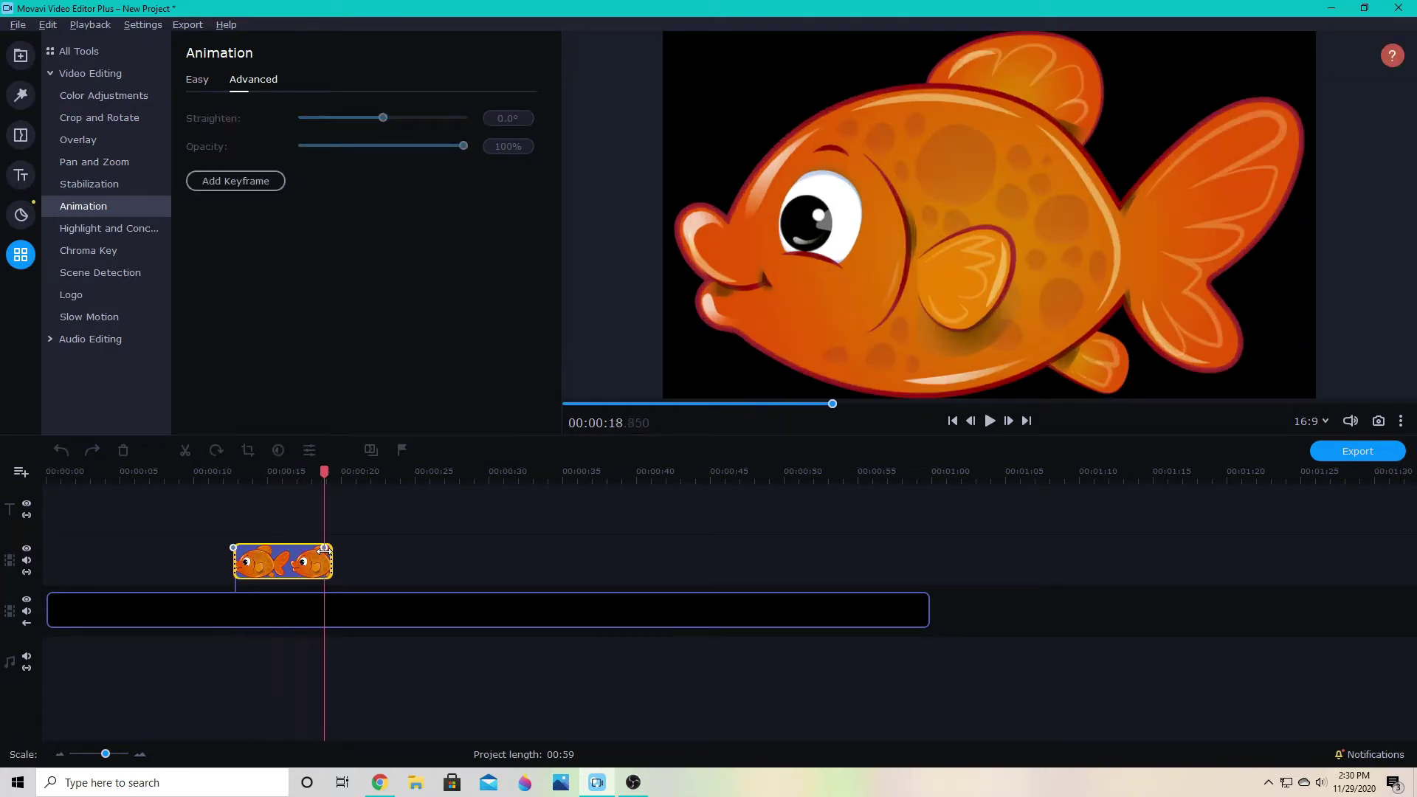
pyautogui.click(233, 548)
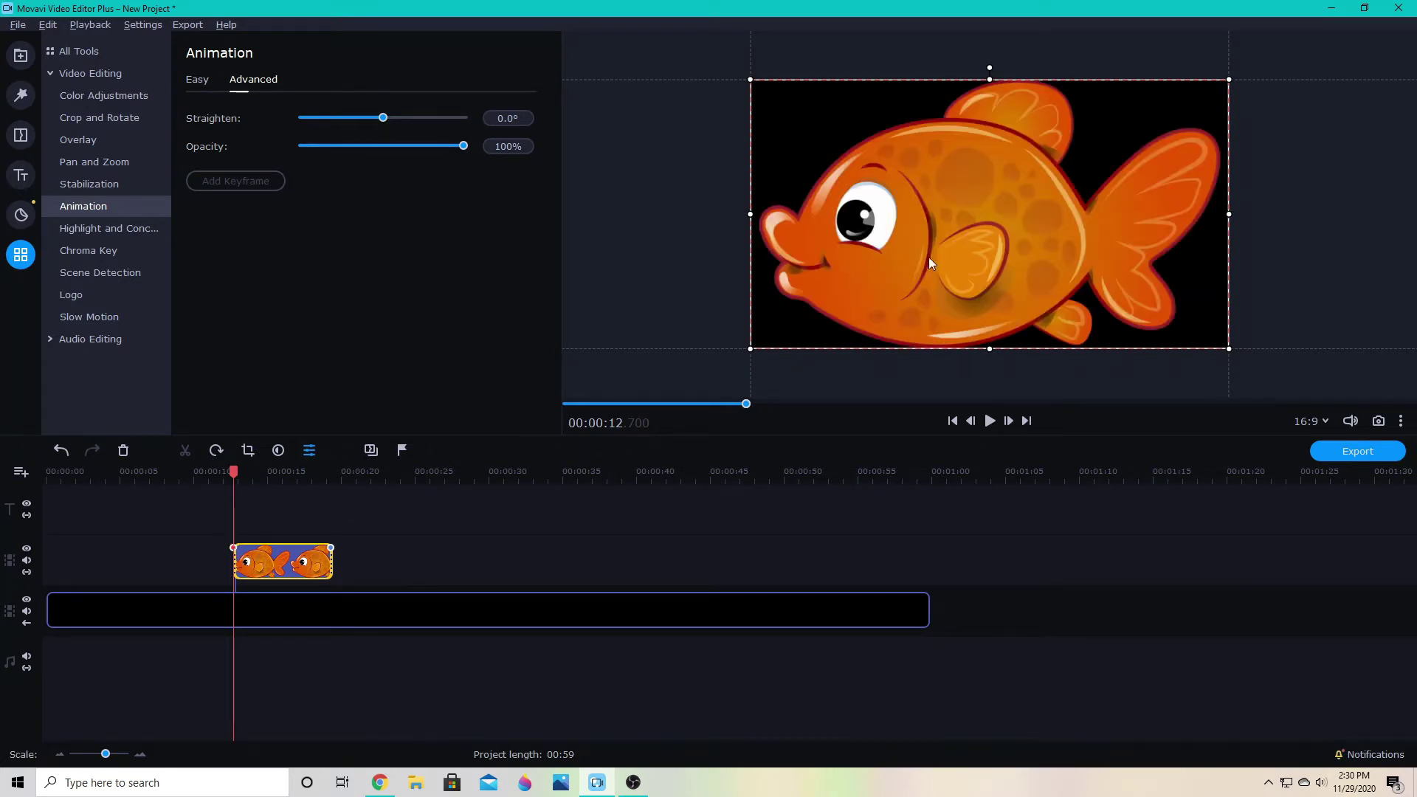
# - Place the fish off the right edge at the first keyframe and off the left edge at the last
pyautogui.moveTo(936, 247); pyautogui.dragTo(1313, 222)
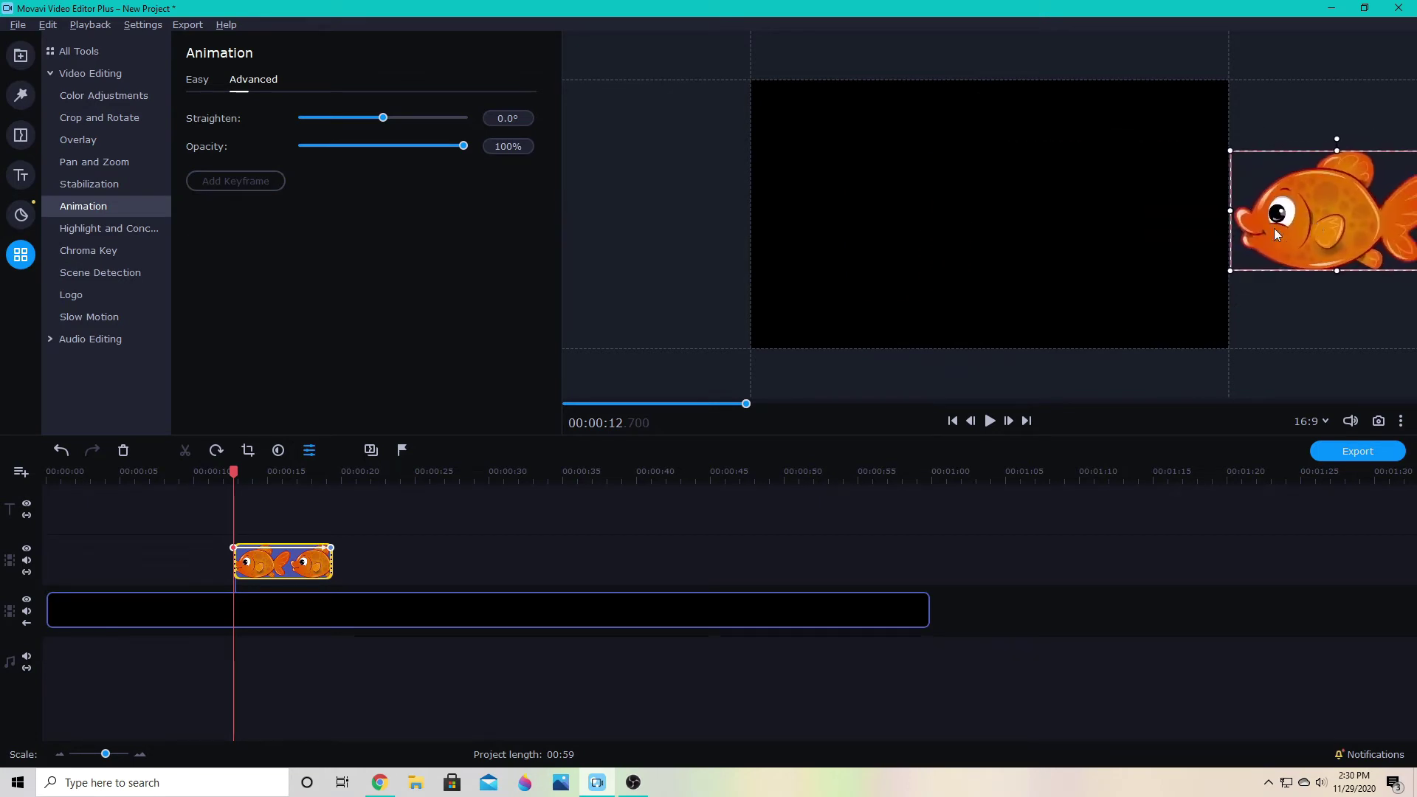
pyautogui.click(330, 548)
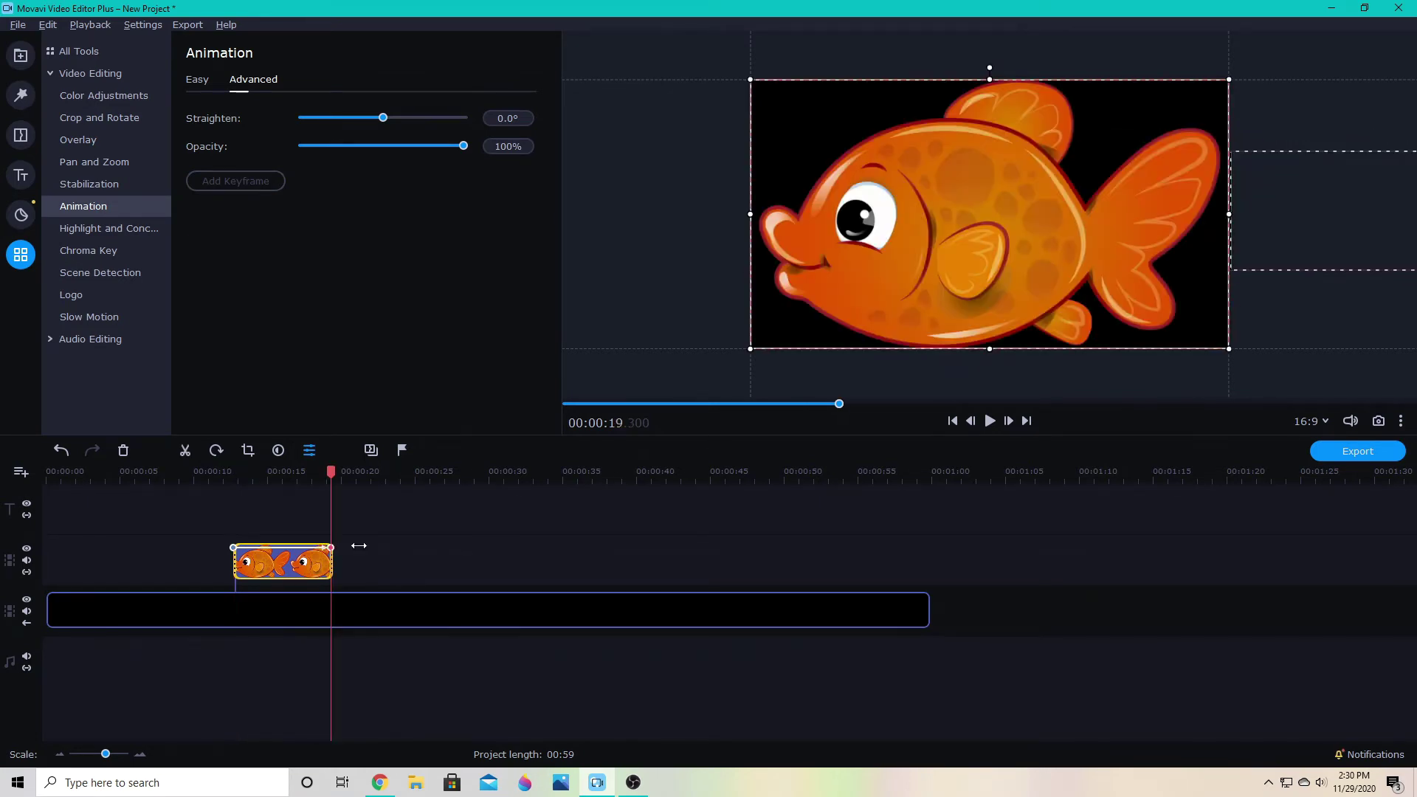
pyautogui.scroll(-3, 949, 274)
pyautogui.moveTo(954, 279); pyautogui.dragTo(553, 279)
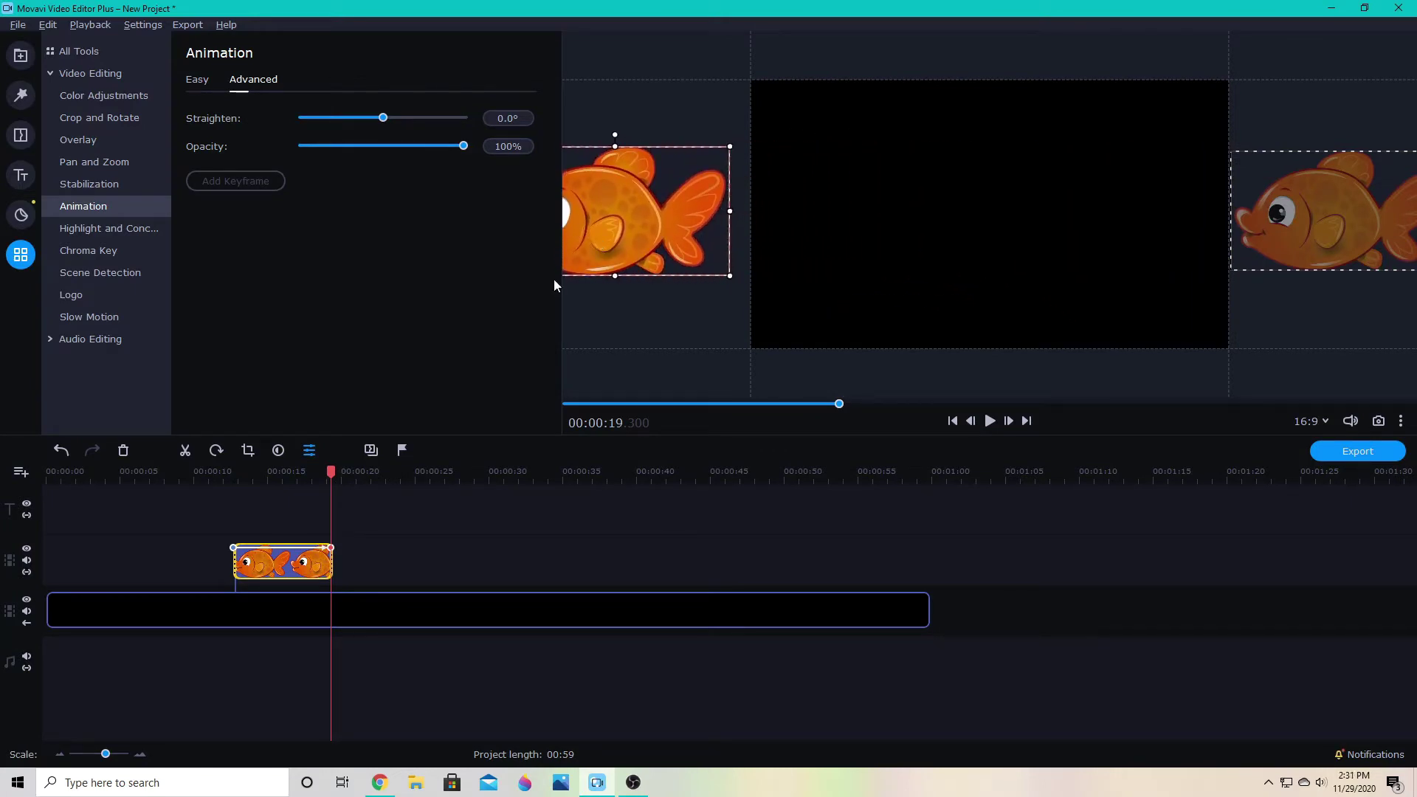
# - Play back the fish crossing the frame from right to left
pyautogui.click(219, 476)
pyautogui.click(990, 420)
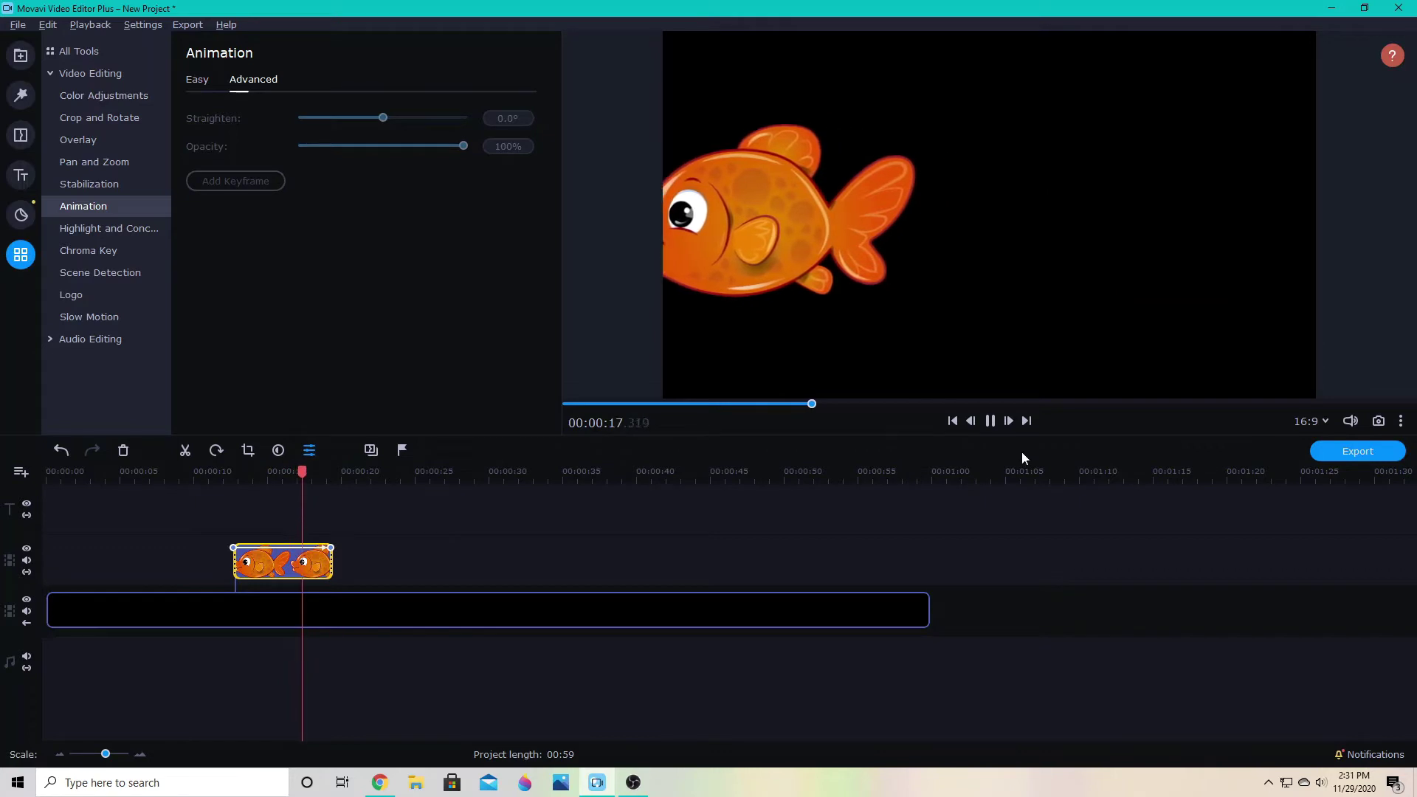
pyautogui.click(990, 421)
# - Replay the fish animation from just before the clip starts
pyautogui.moveTo(312, 471); pyautogui.dragTo(213, 475)
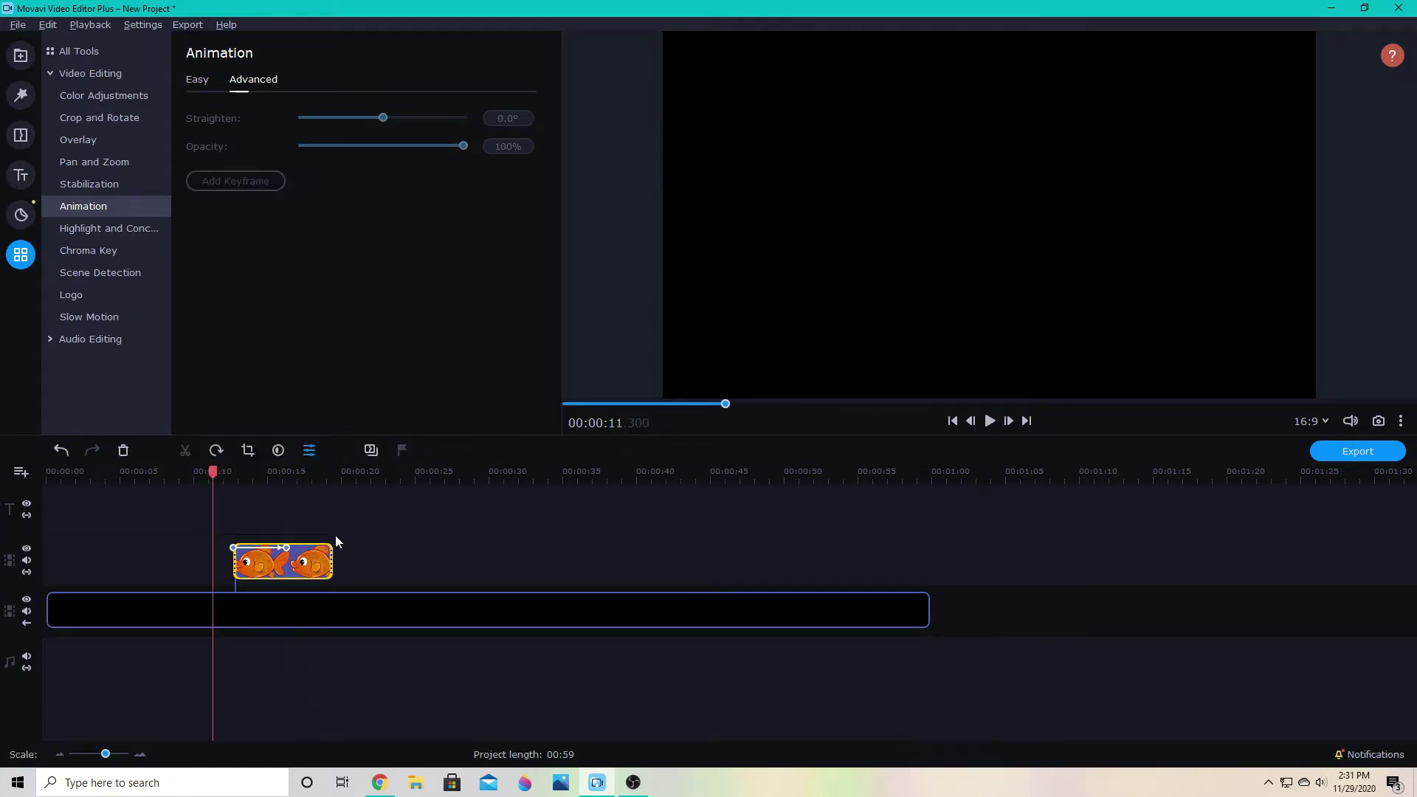
pyautogui.click(990, 420)
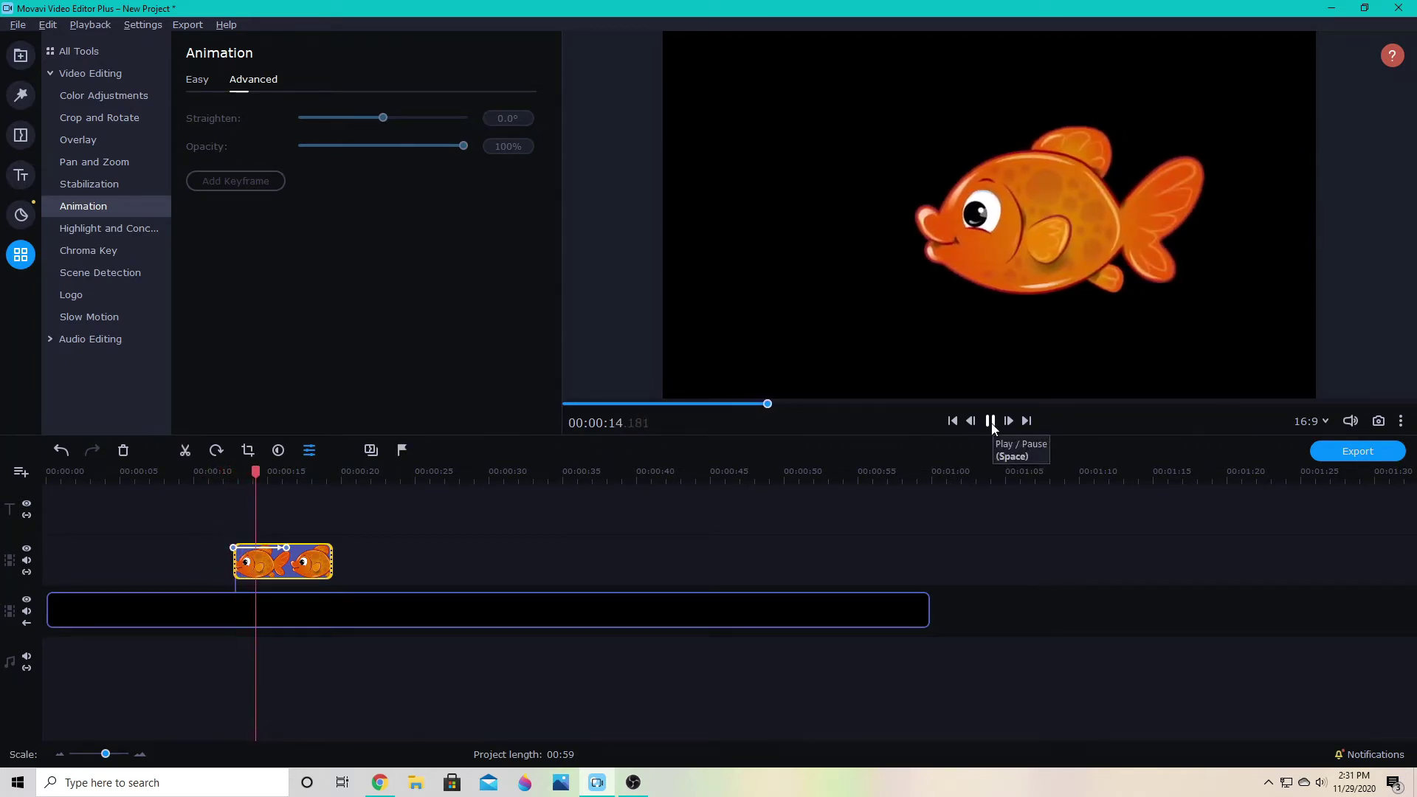
pyautogui.click(990, 422)
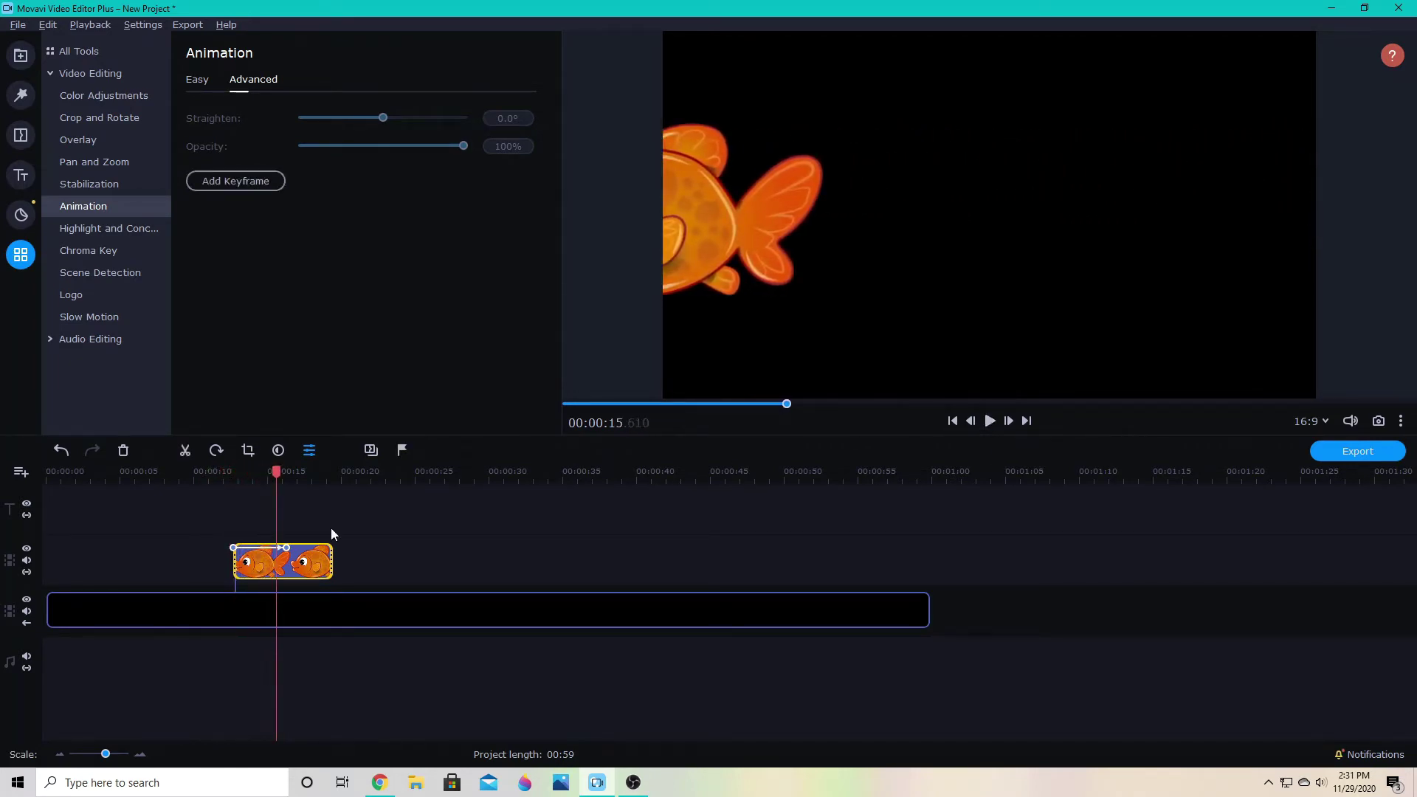
# - Shift the mid keyframe to 00:00:14.950 and centre the fish in the frame there
pyautogui.moveTo(287, 548); pyautogui.dragTo(267, 547)
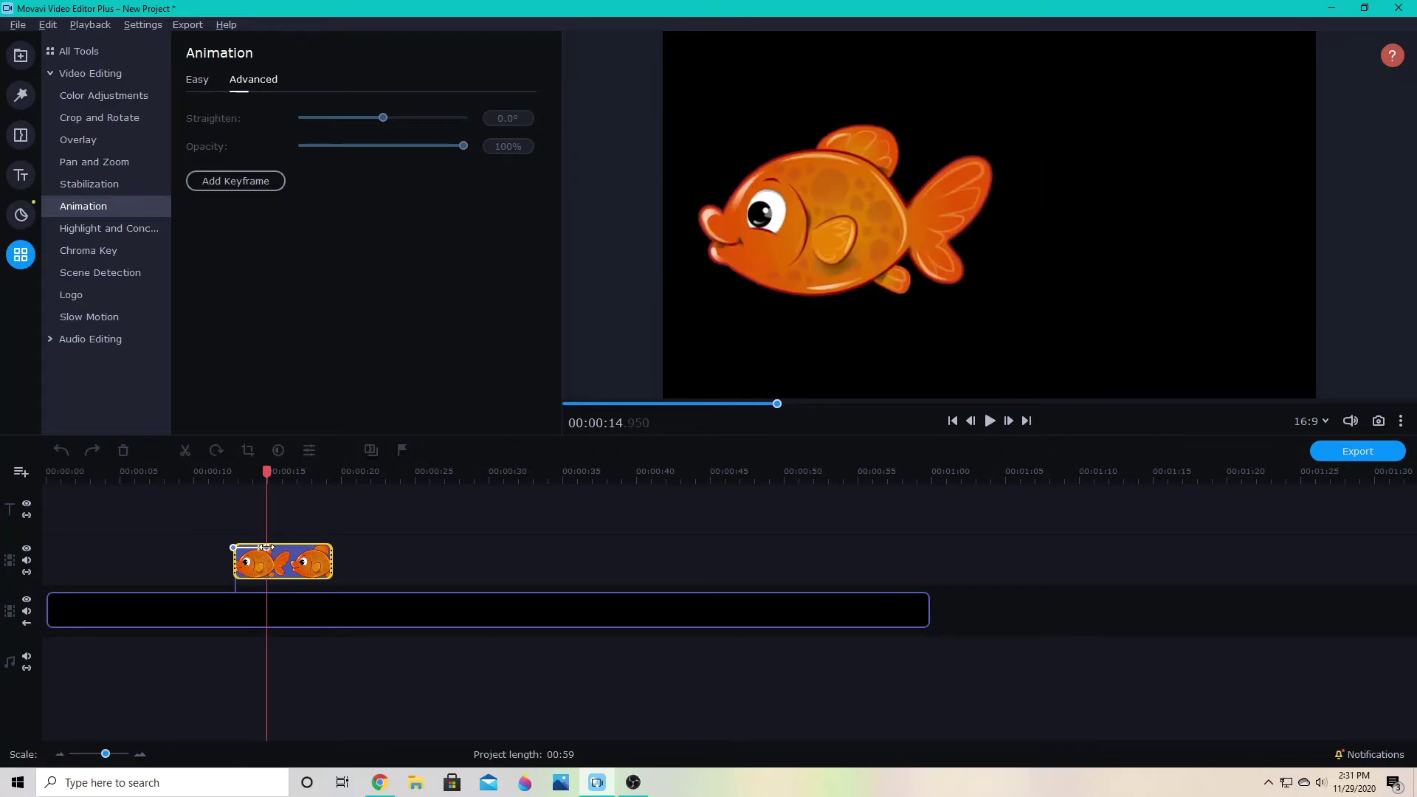
pyautogui.click(266, 547)
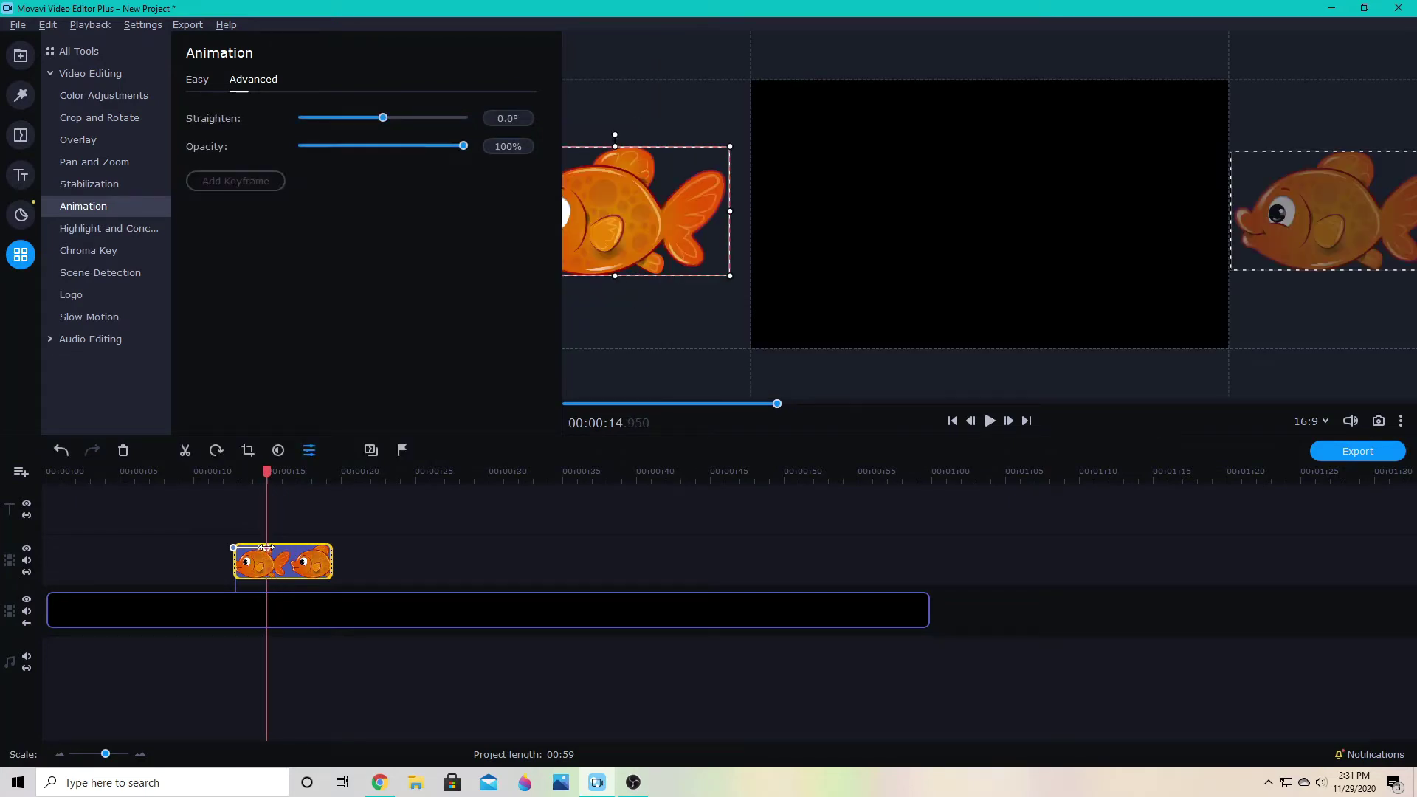
pyautogui.moveTo(631, 253); pyautogui.dragTo(998, 247)
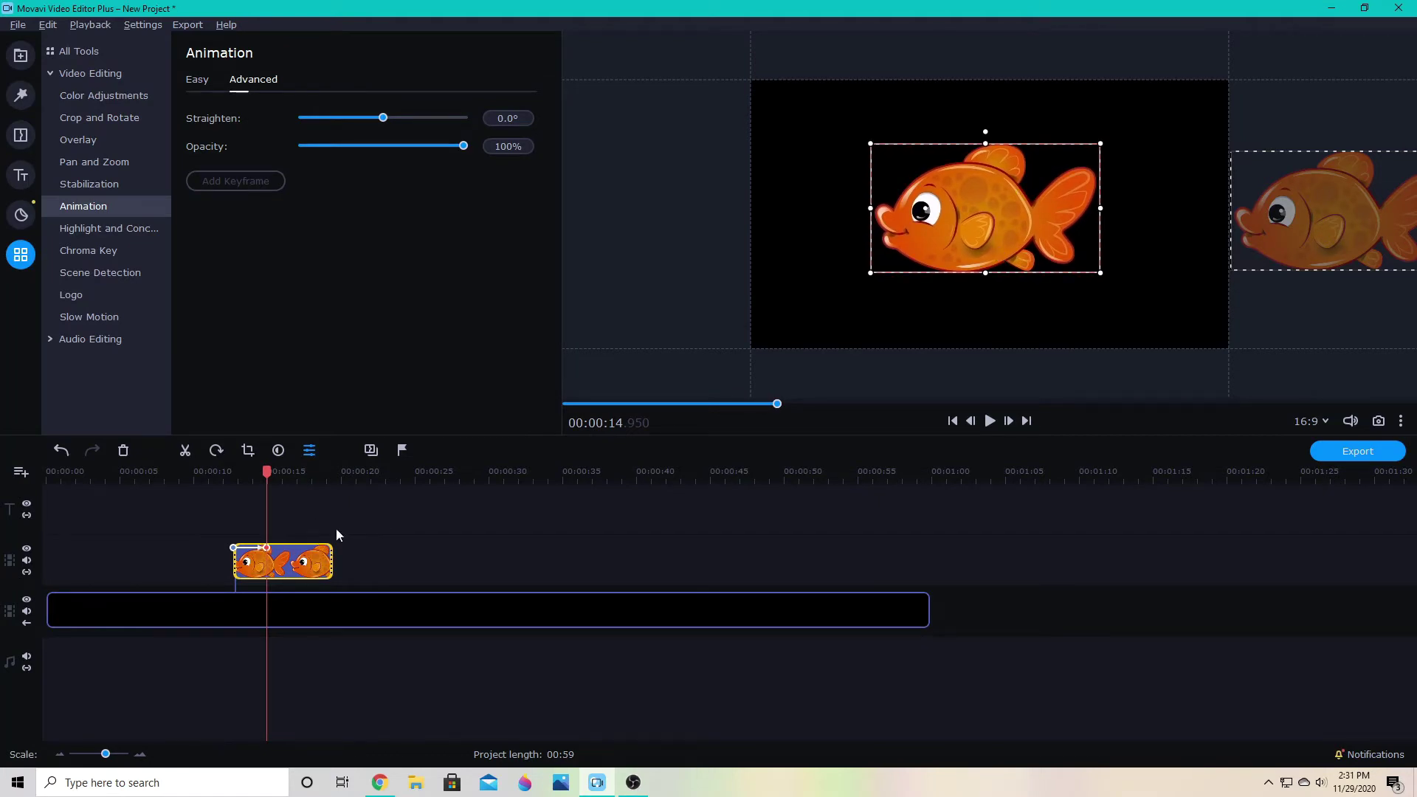
# - Copy the centred-fish keyframe and paste it at 00:00:16.750
pyautogui.rightClick(265, 549)
pyautogui.click(298, 604)
pyautogui.rightClick(293, 547)
pyautogui.click(410, 558)
pyautogui.click(292, 547)
pyautogui.click(291, 549)
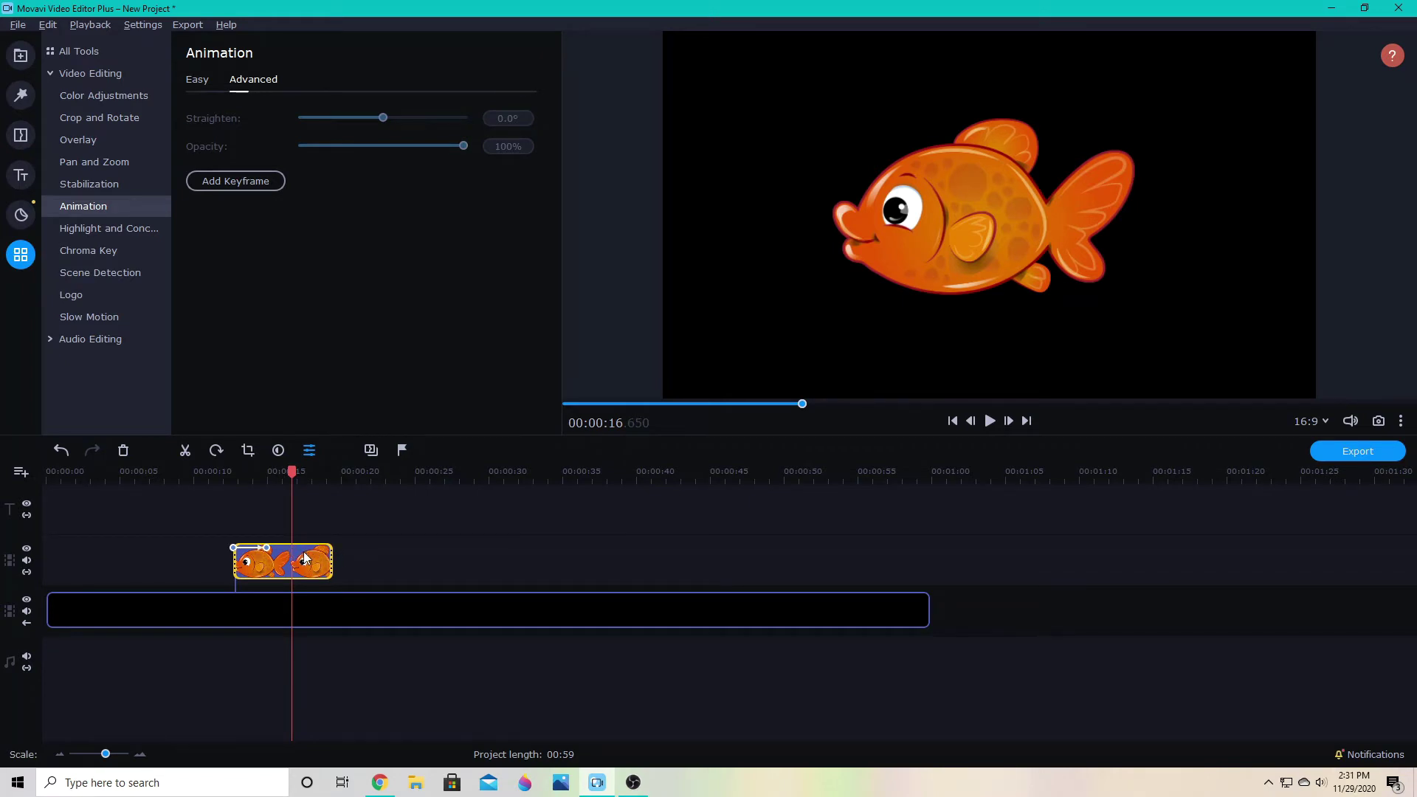
pyautogui.click(293, 555)
pyautogui.rightClick(293, 555)
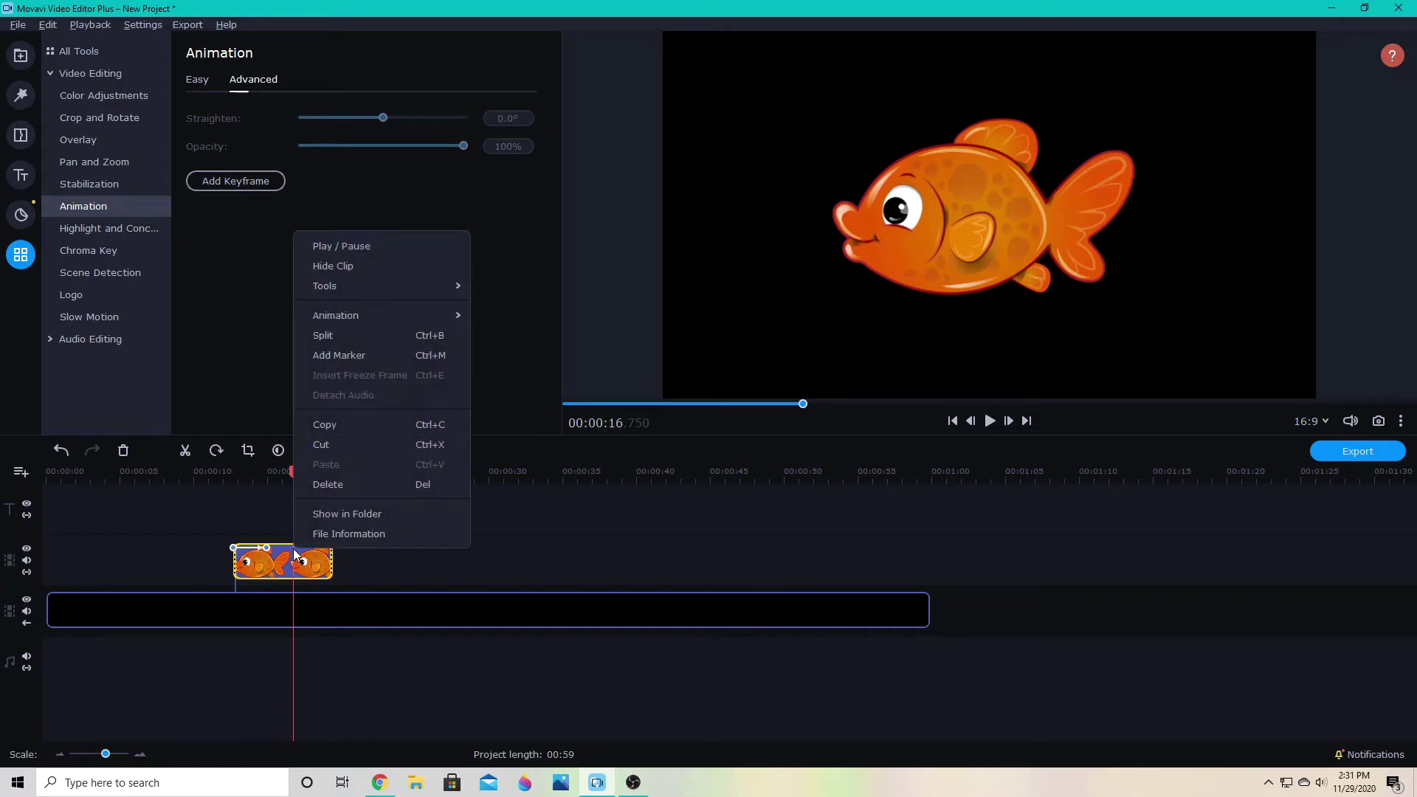
pyautogui.moveTo(334, 316)
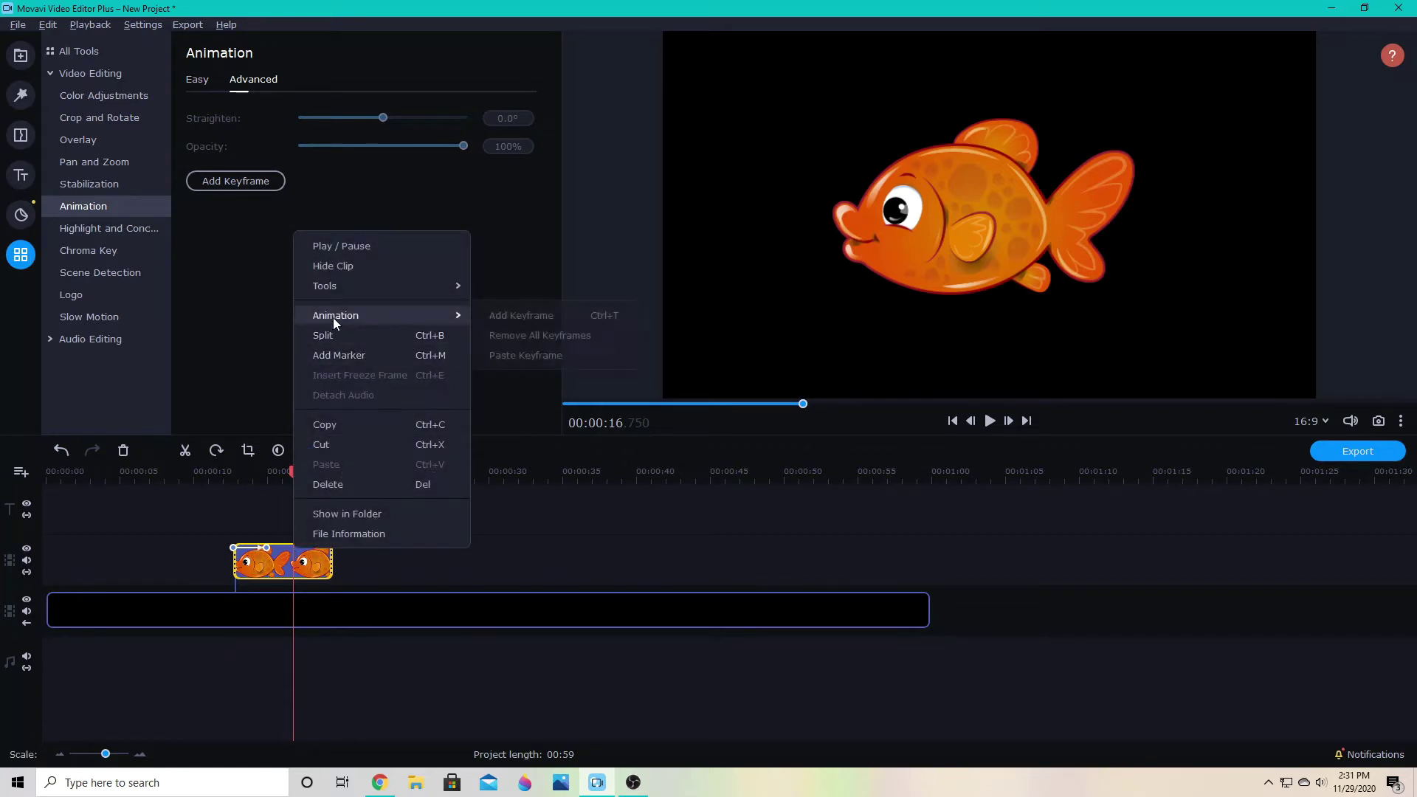
pyautogui.click(525, 353)
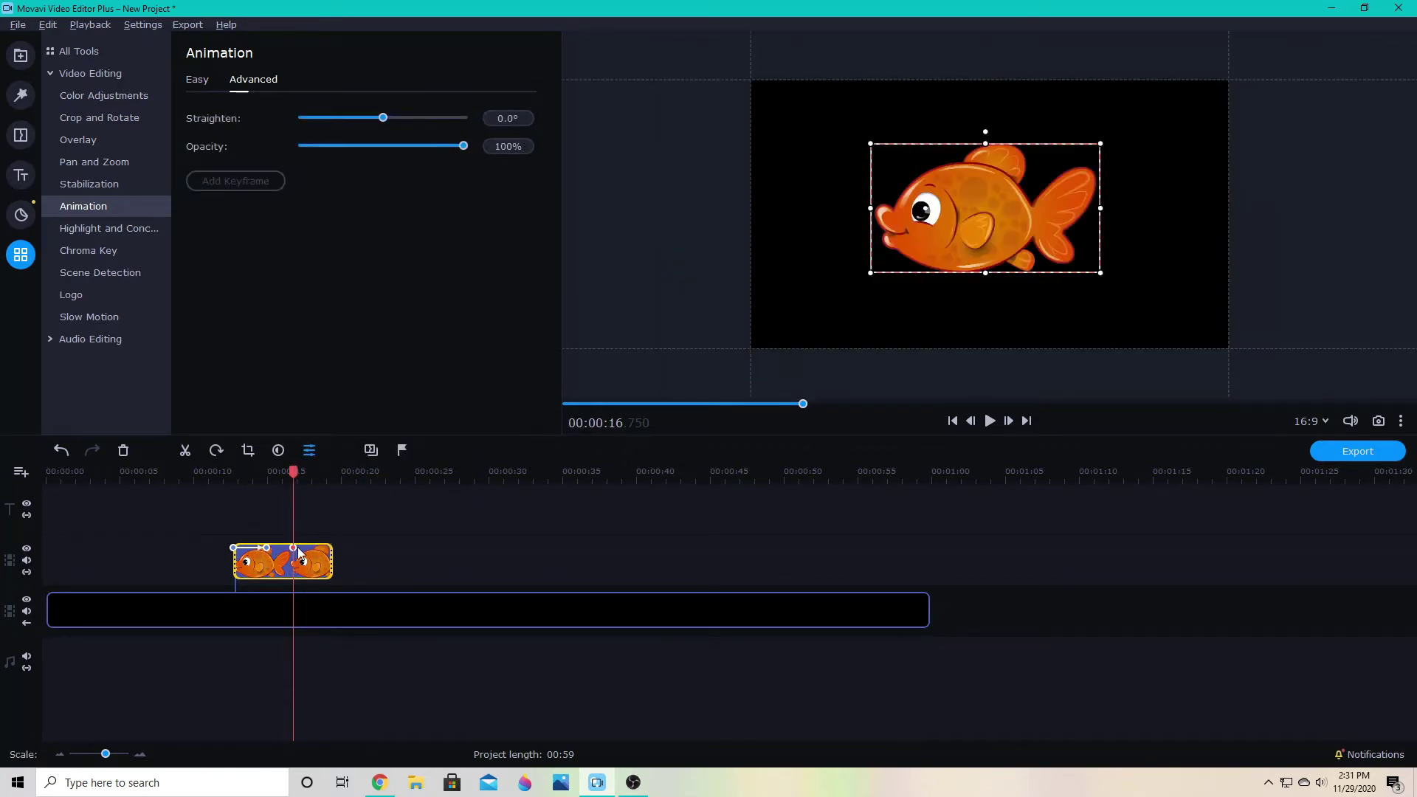
# - Fine-tune the pasted keyframe's timing to about 00:00:17.300
pyautogui.moveTo(263, 546); pyautogui.dragTo(267, 548)
pyautogui.click(298, 552)
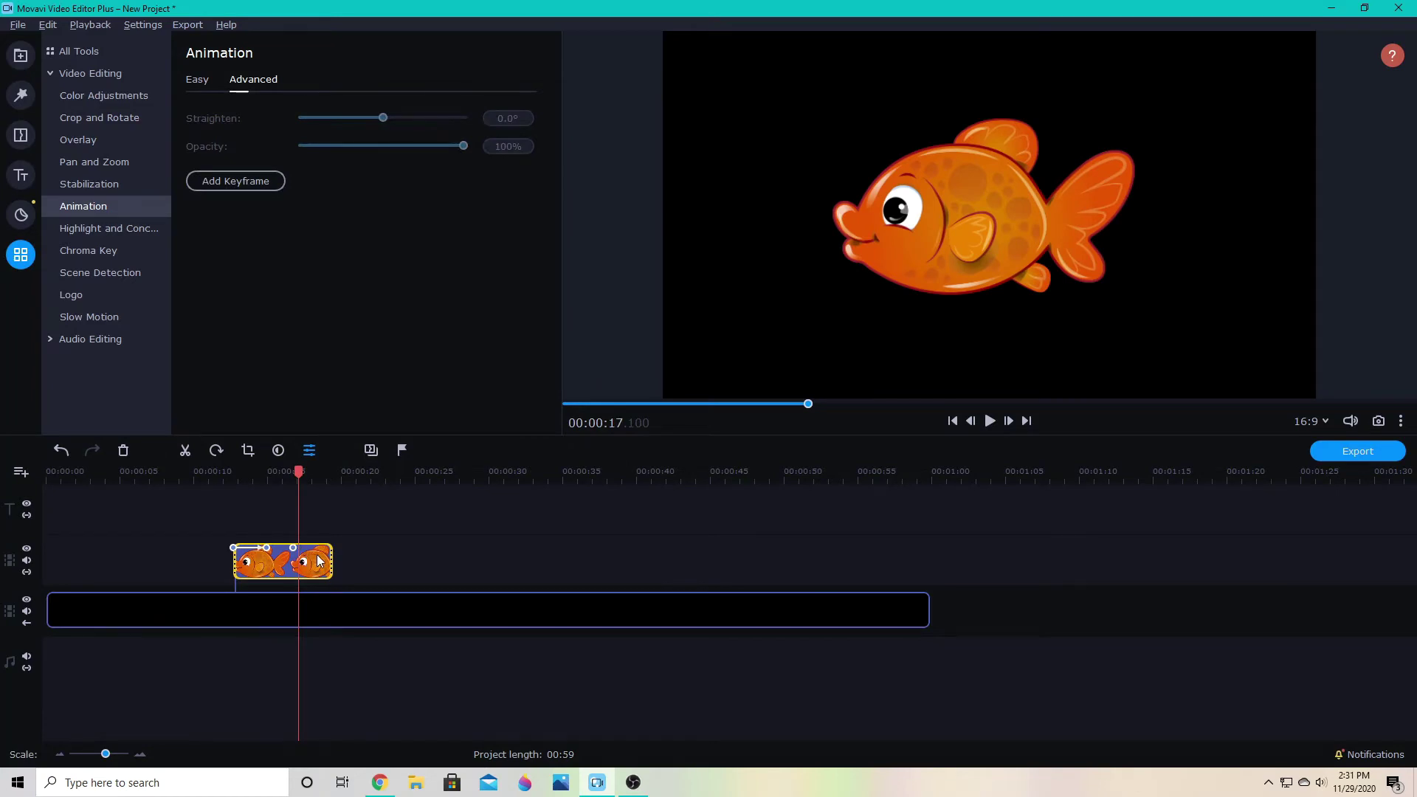
pyautogui.rightClick(312, 548)
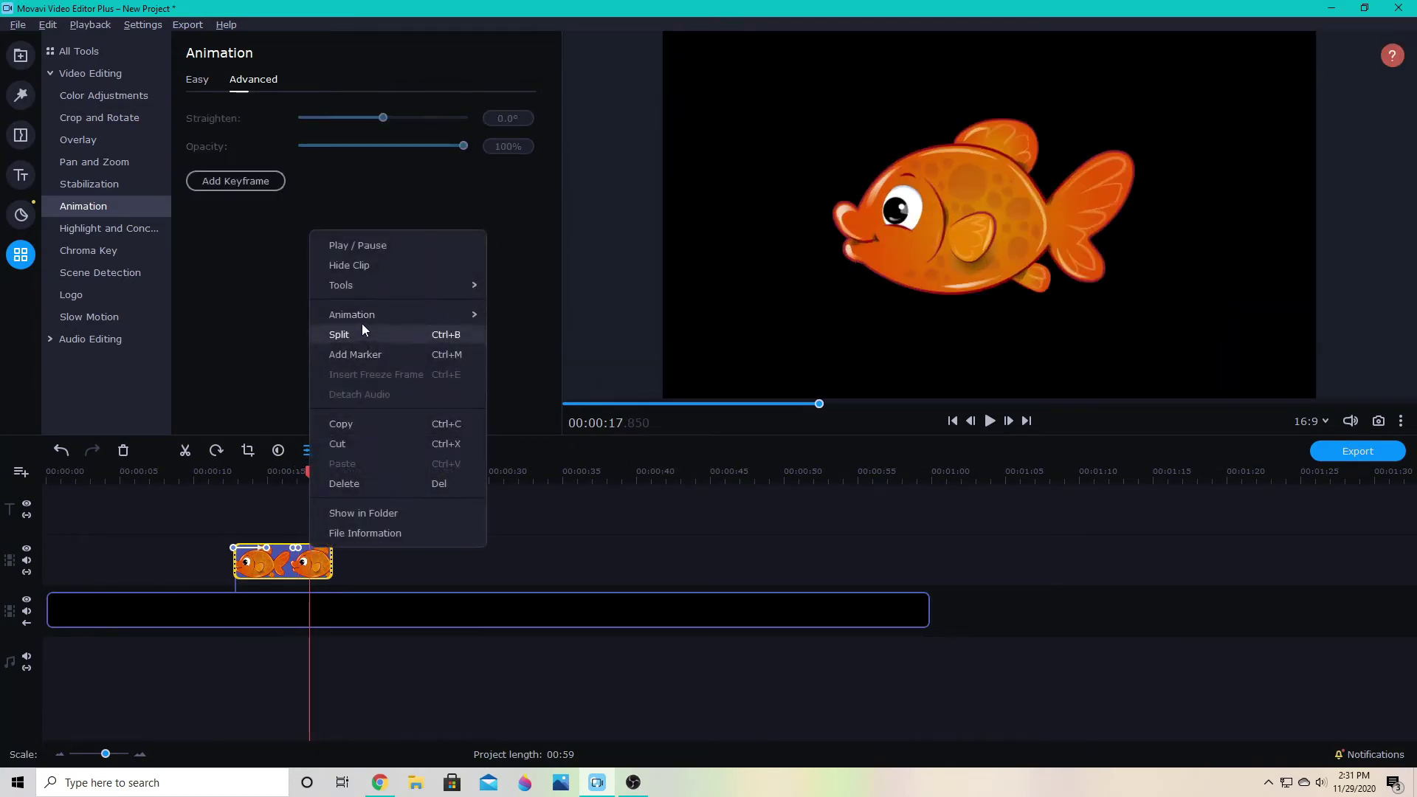
pyautogui.moveTo(367, 317)
pyautogui.click(400, 556)
pyautogui.click(300, 550)
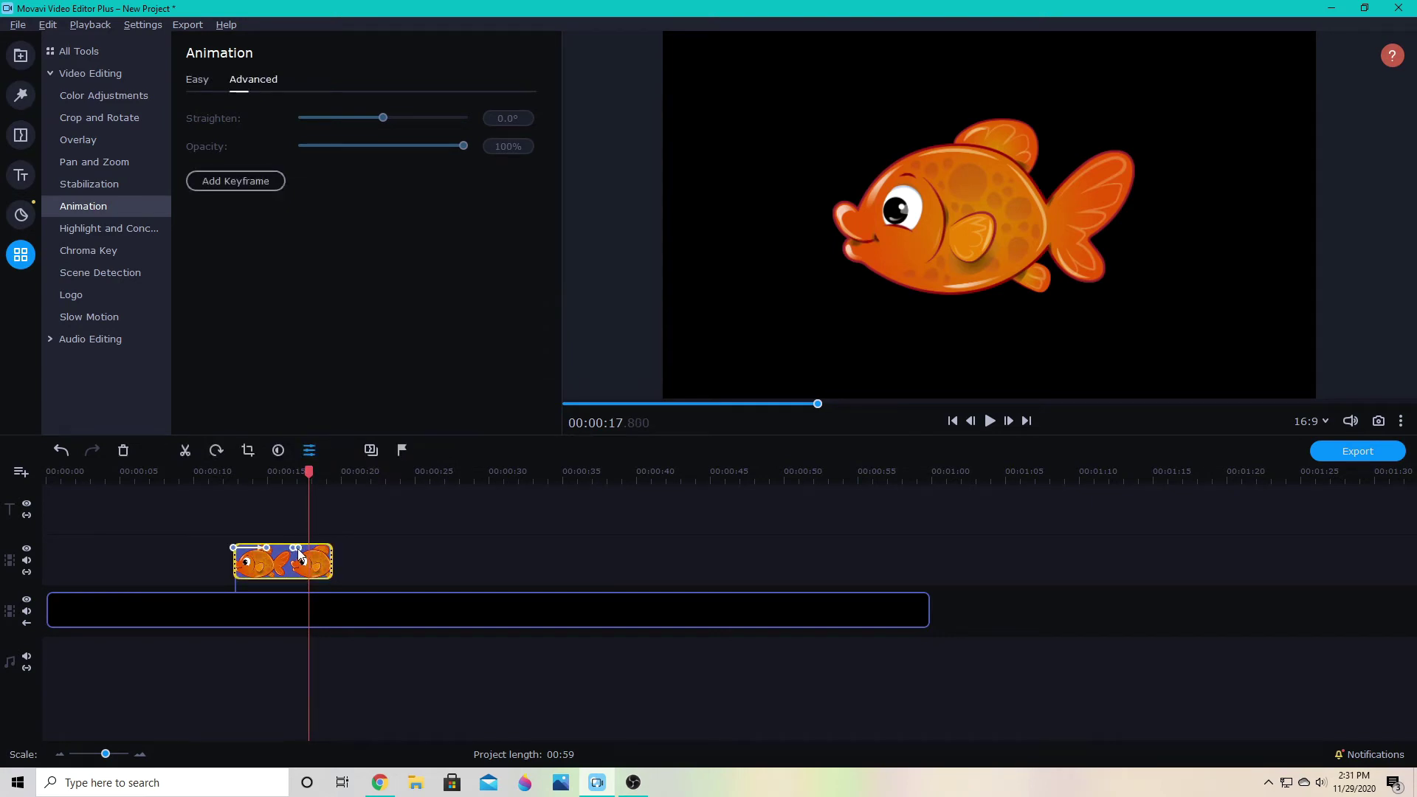
pyautogui.moveTo(298, 547); pyautogui.dragTo(308, 548)
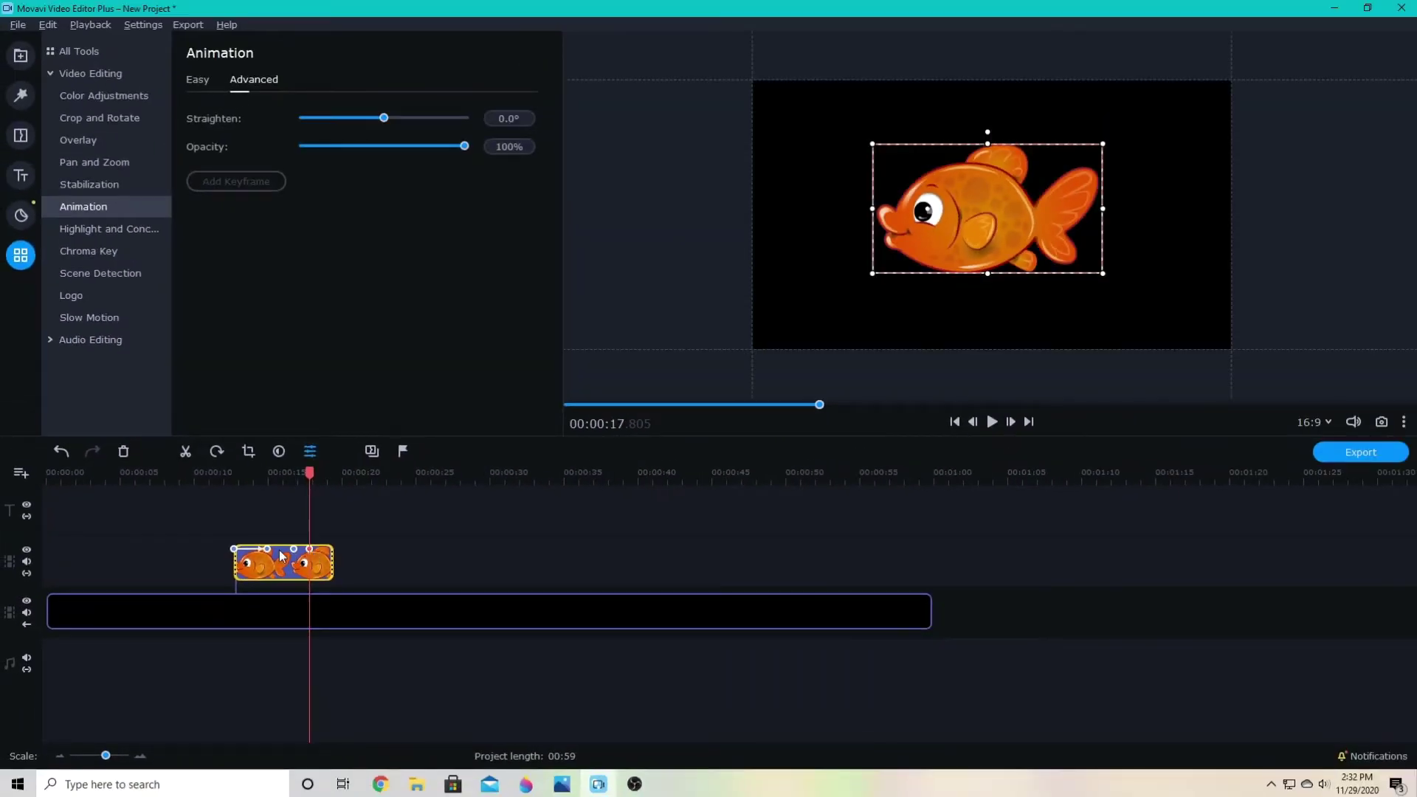
pyautogui.click(278, 555)
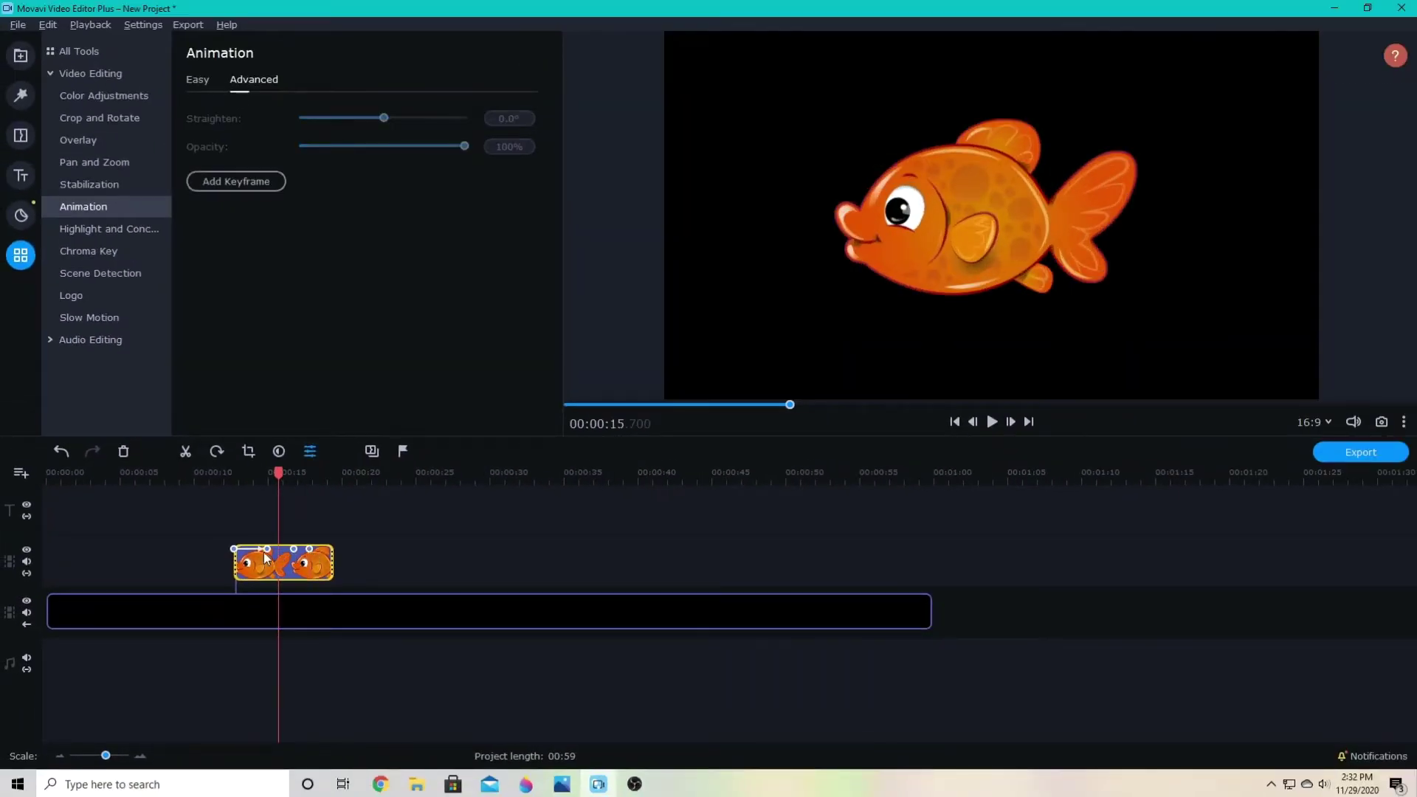
# - Move the last keyframe to 00:00:18.855 and place the fish off the frame's left edge there
pyautogui.moveTo(309, 551); pyautogui.dragTo(324, 551)
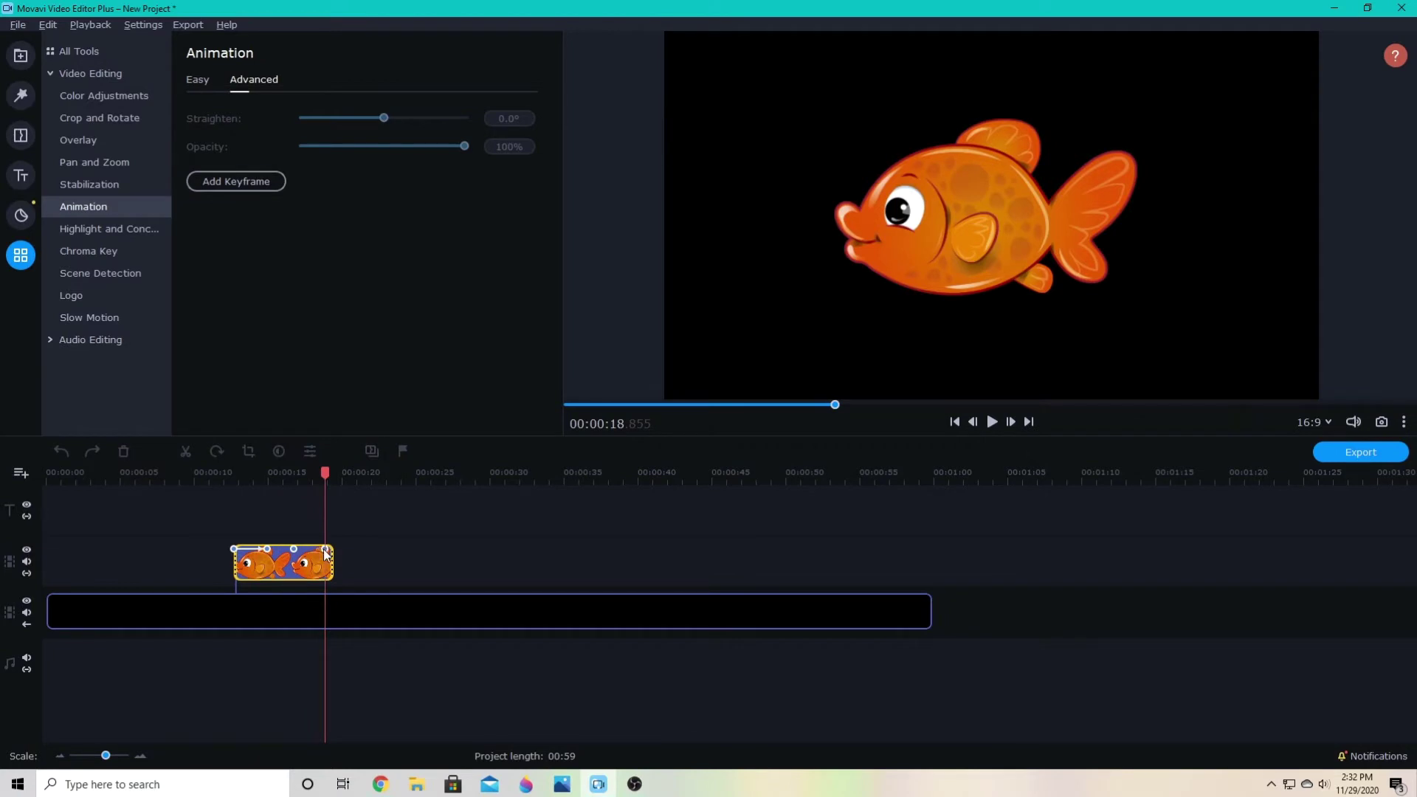
pyautogui.moveTo(998, 224); pyautogui.dragTo(633, 225)
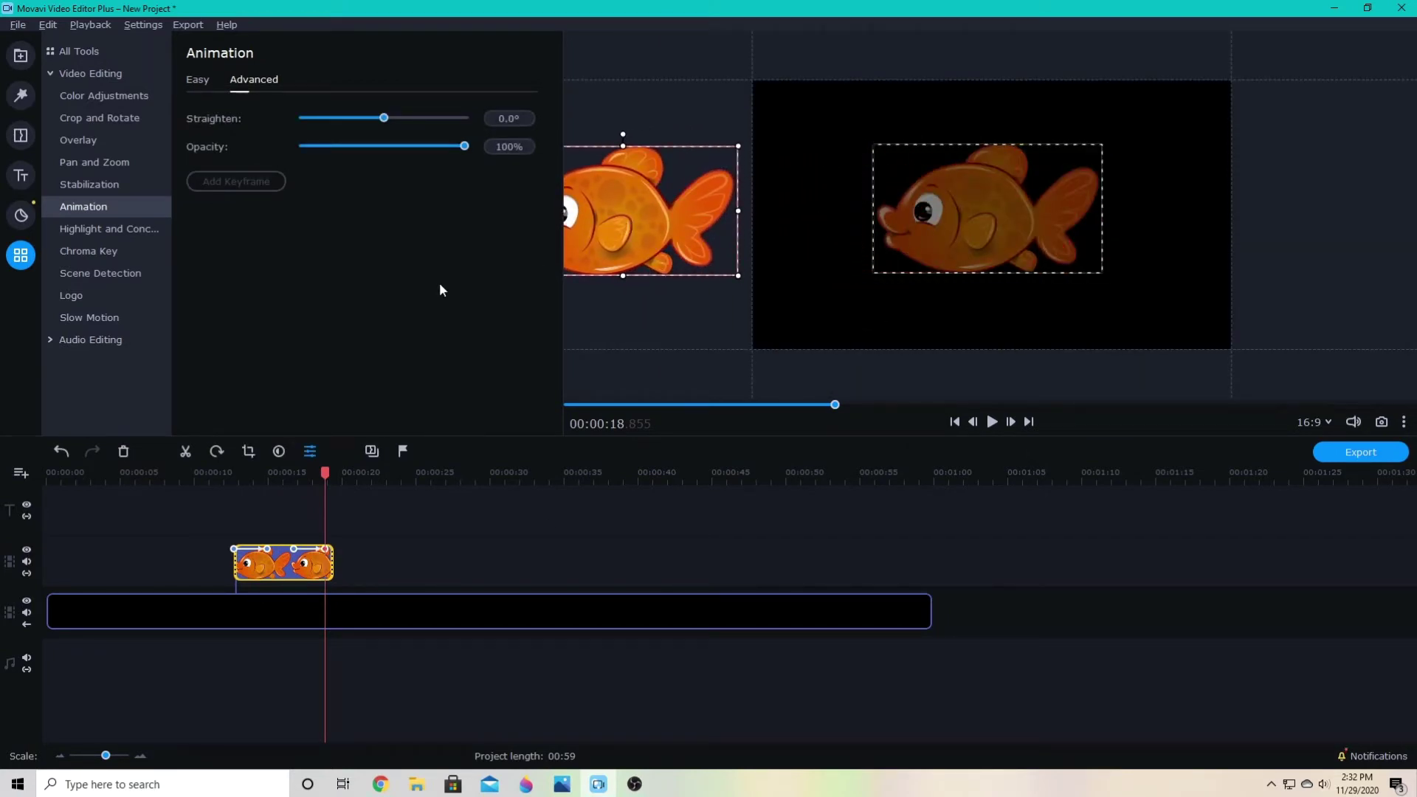
pyautogui.click(214, 486)
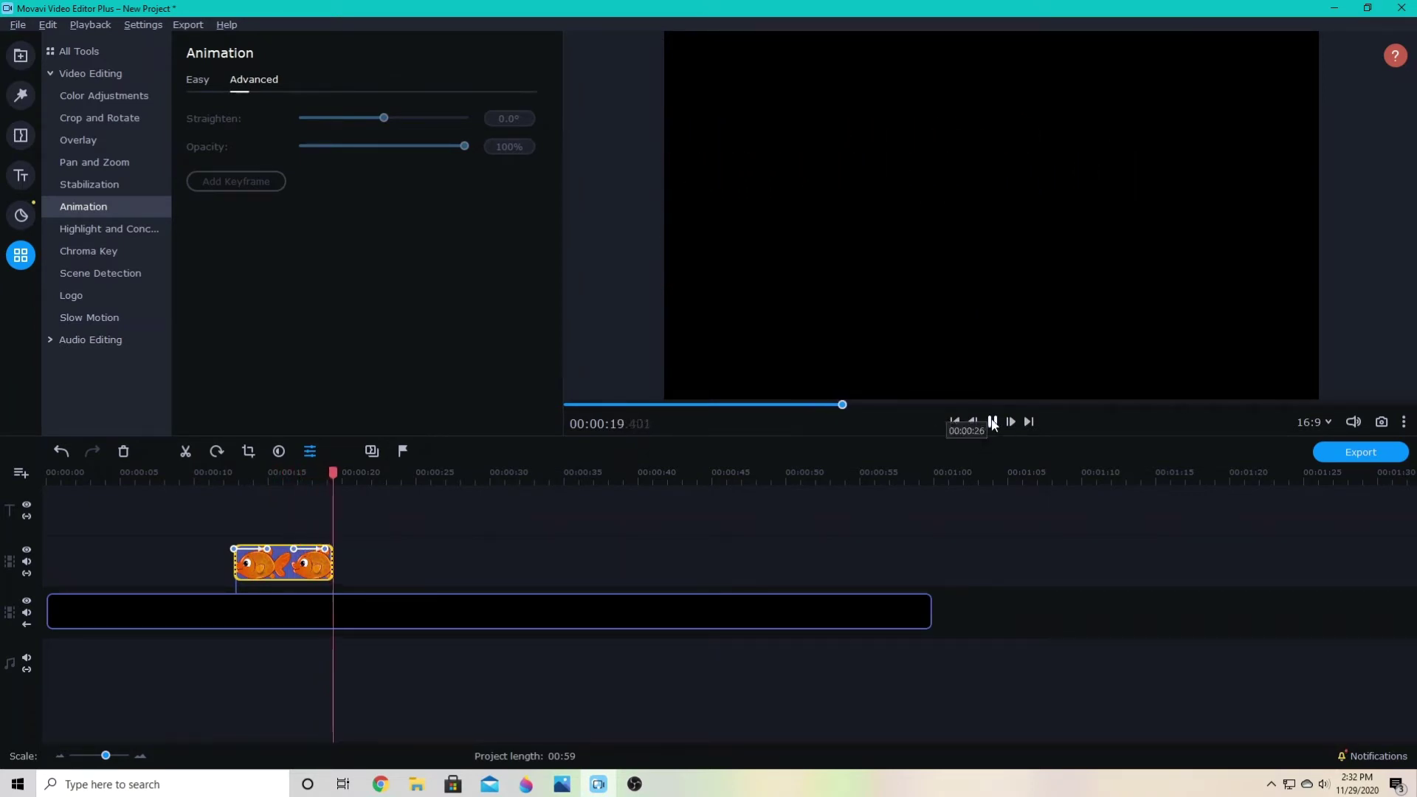
# - Shrink the fish small beside the frame's right edge at the 00:00:12.700 keyframe
pyautogui.click(248, 564)
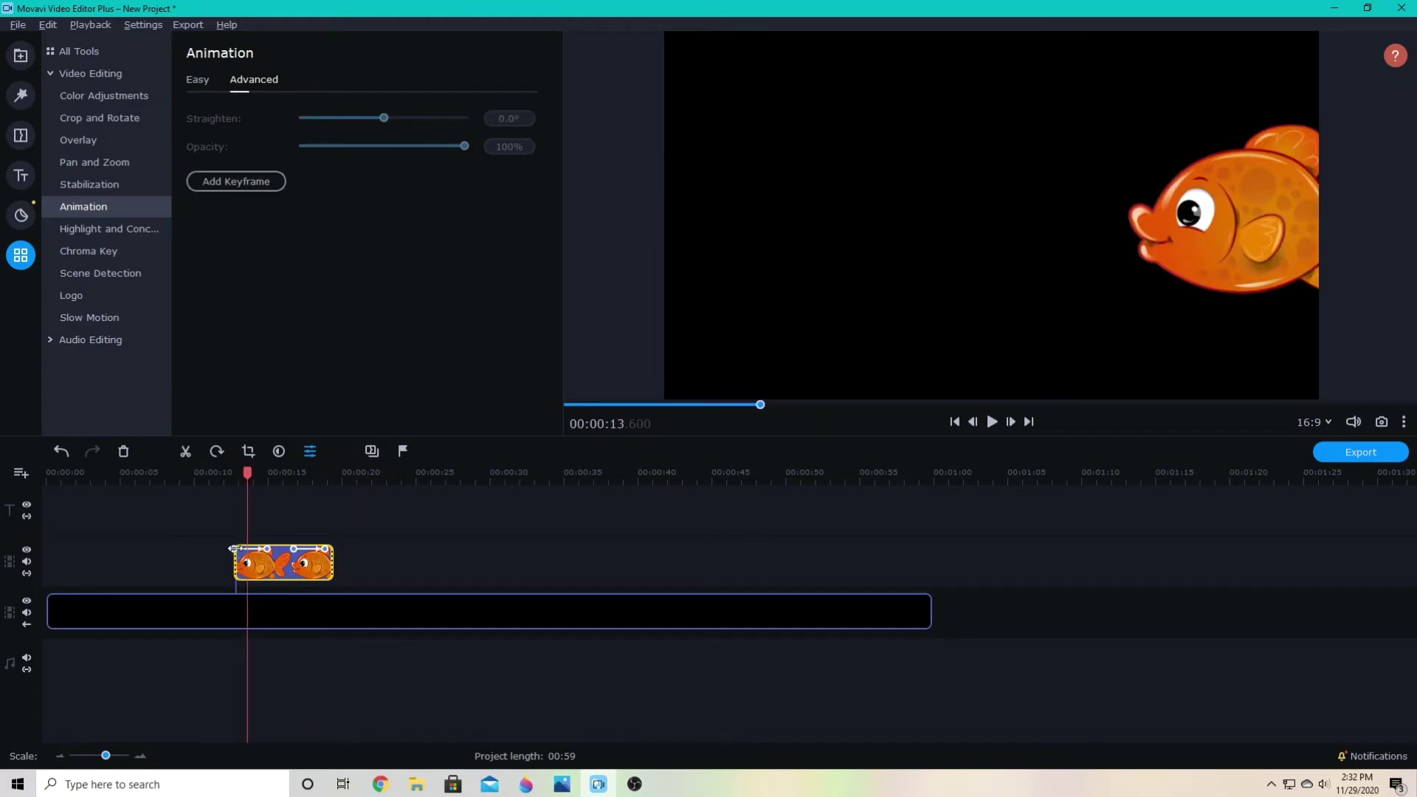
pyautogui.click(234, 549)
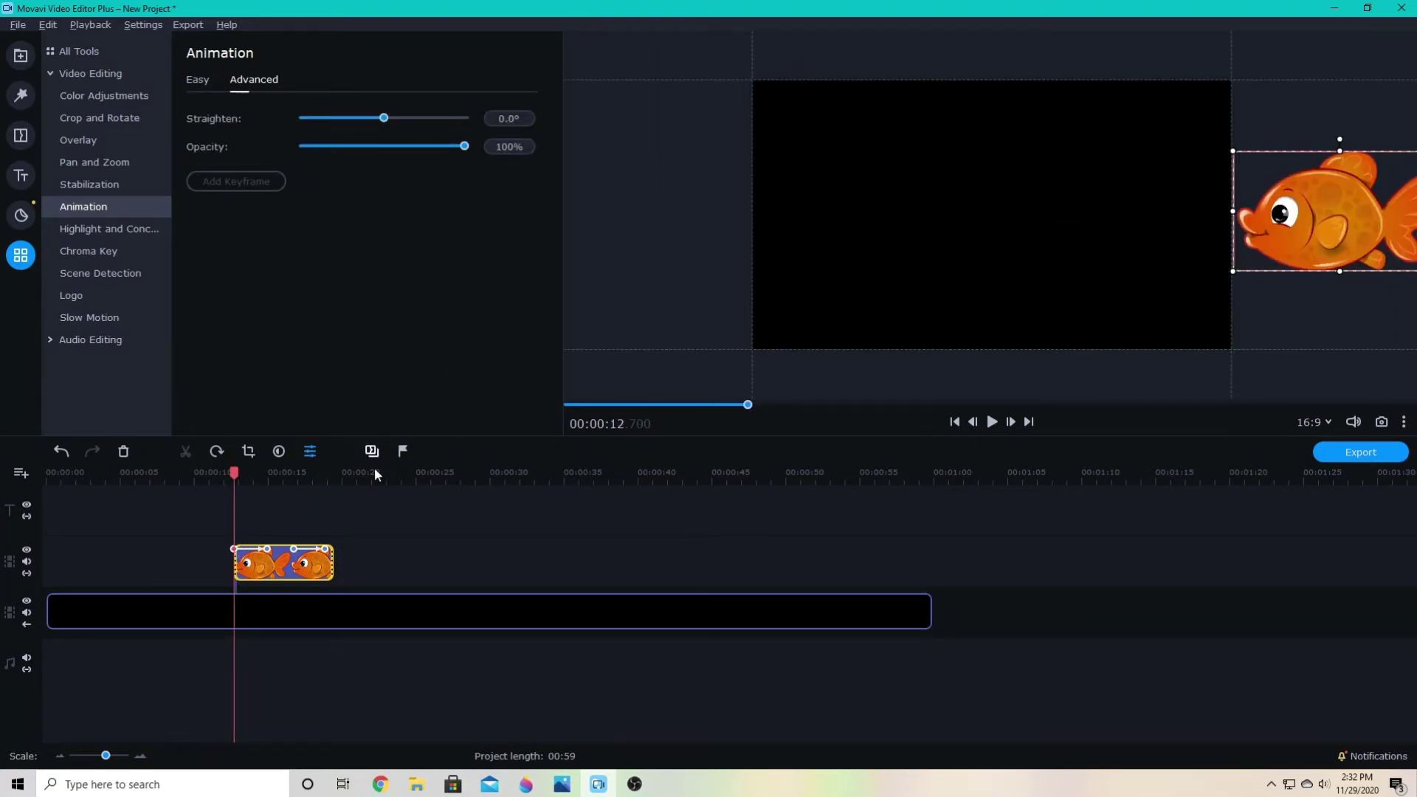
pyautogui.scroll(-5, 1348, 220)
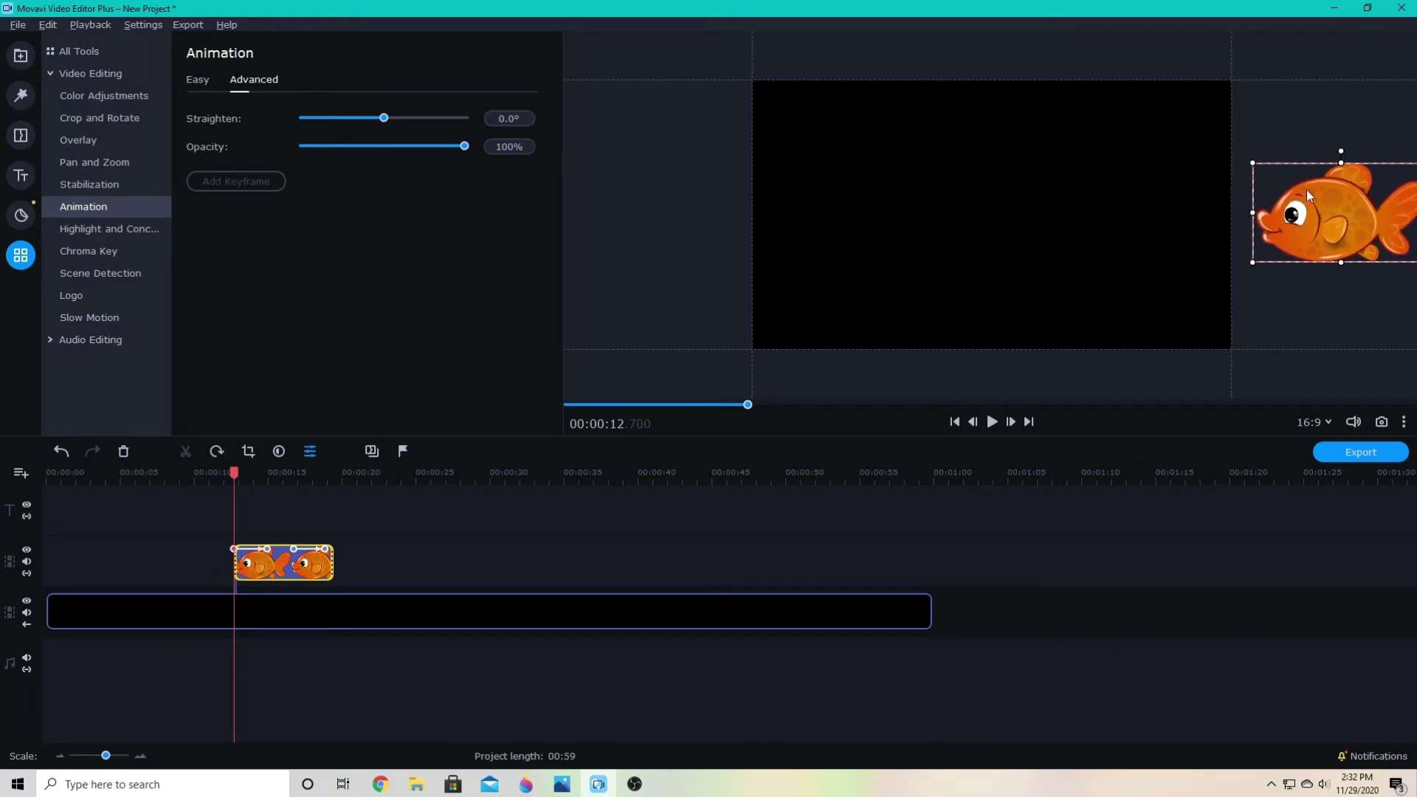
pyautogui.moveTo(1256, 162); pyautogui.dragTo(1232, 216)
pyautogui.moveTo(1331, 156)
pyautogui.mouseDown()
pyautogui.moveTo(1330, 214)
pyautogui.moveTo(1332, 149)
pyautogui.mouseUp()
pyautogui.moveTo(1234, 151)
pyautogui.mouseDown()
pyautogui.moveTo(1310, 194)
pyautogui.moveTo(1228, 166)
pyautogui.moveTo(1270, 194)
pyautogui.moveTo(1231, 170)
pyautogui.mouseUp()
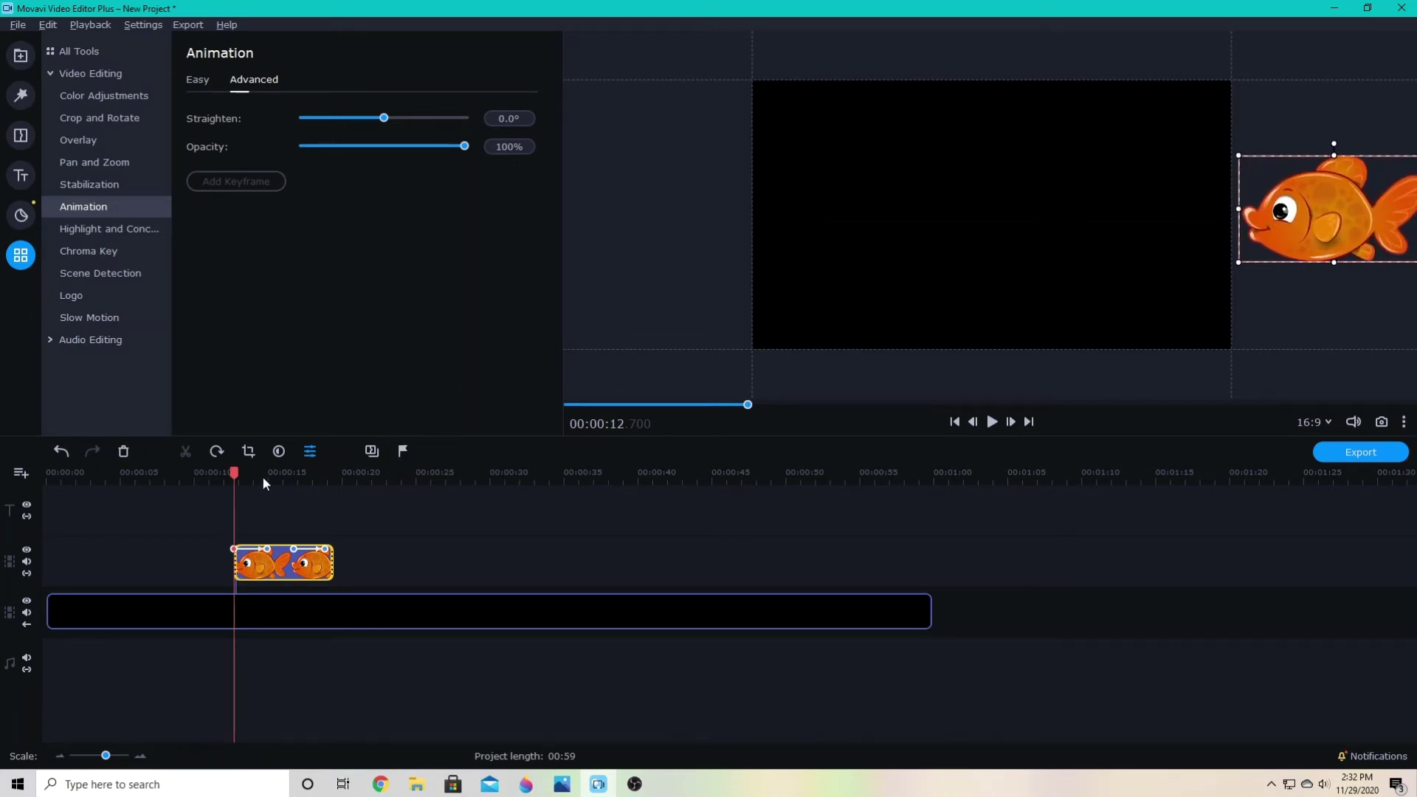
# - Check the first keyframe, then the centred keyframe at 00:00:14.950
pyautogui.press('Left')
pyautogui.press('Left')
pyautogui.press('Left')
pyautogui.press('Left')
pyautogui.press('Left')
pyautogui.press('Left')
pyautogui.press('Left')
pyautogui.press('Left')
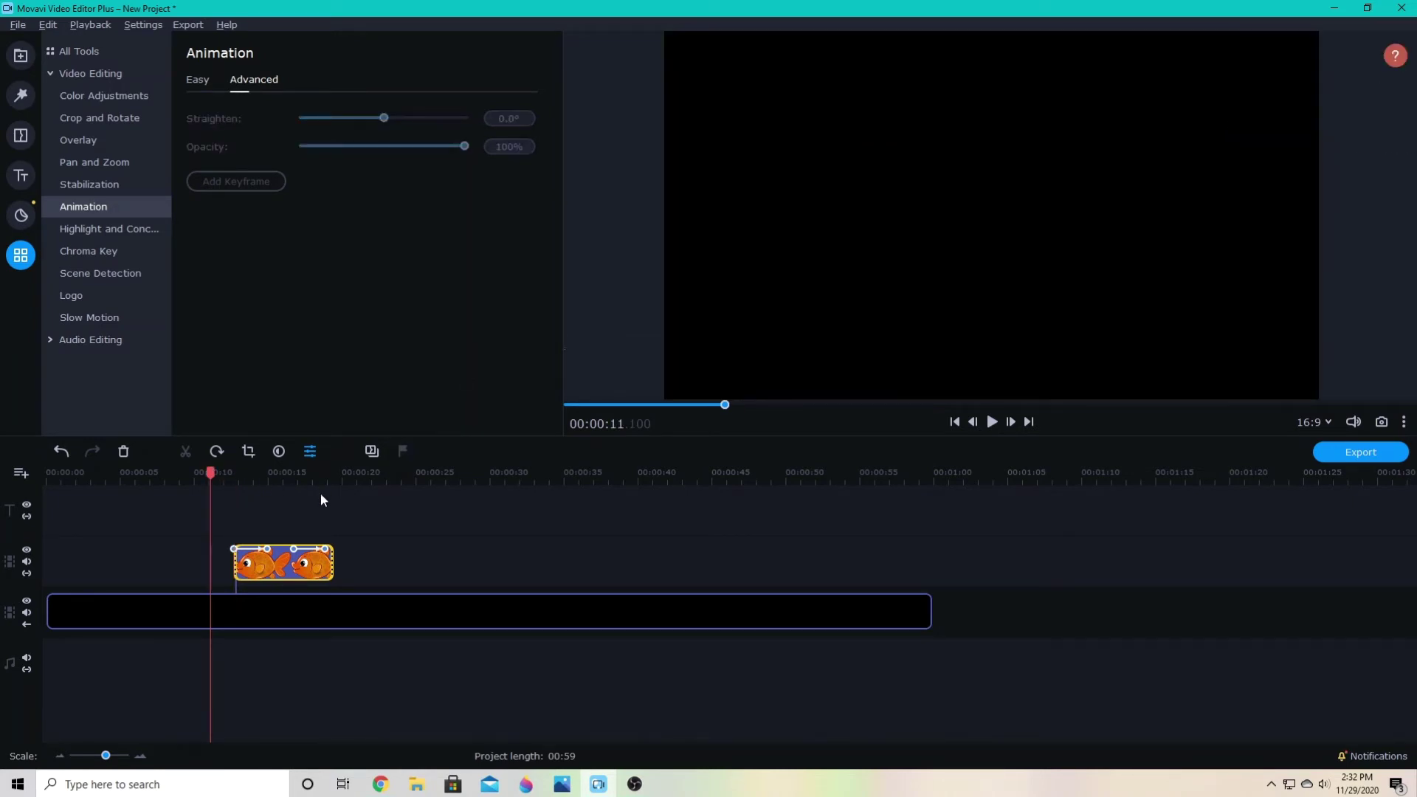
pyautogui.click(234, 549)
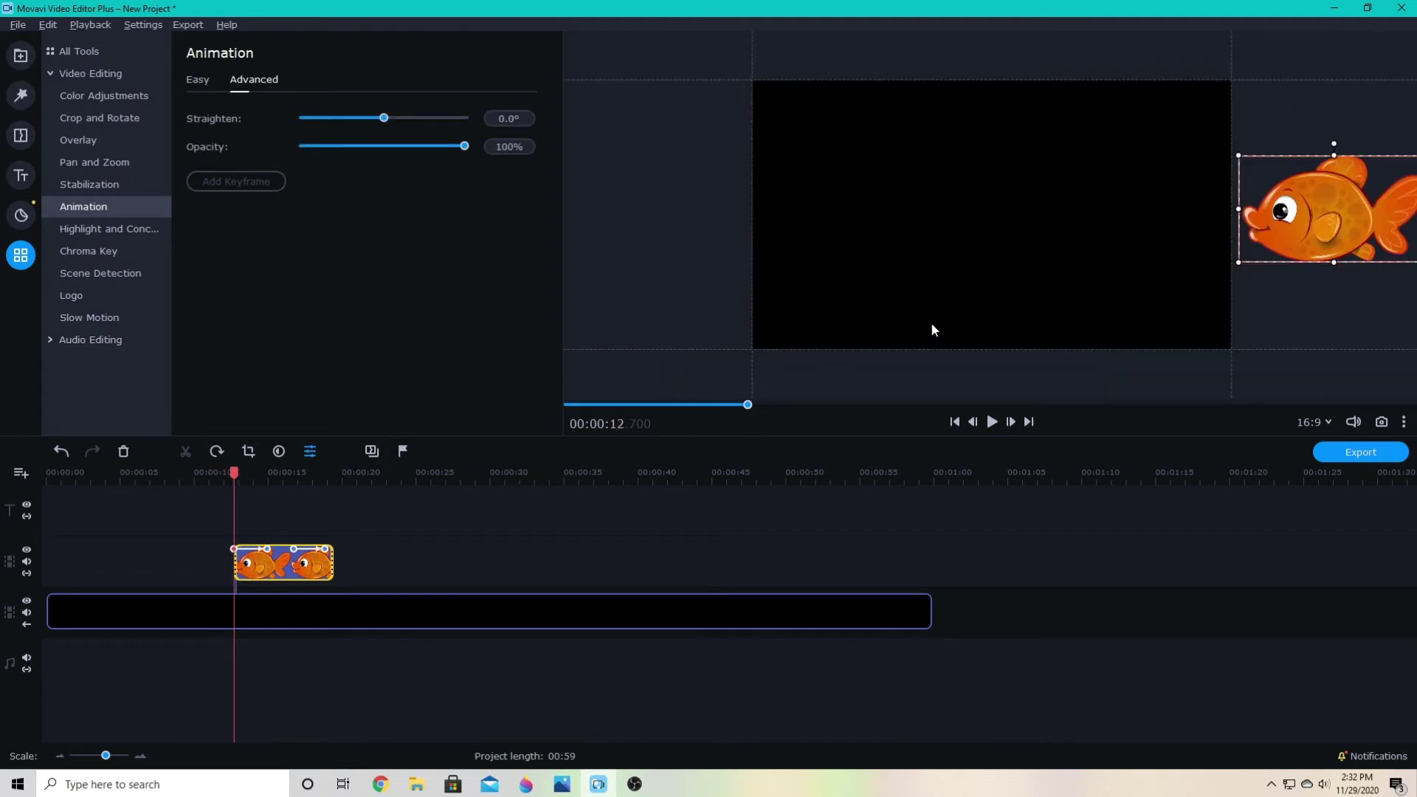
pyautogui.scroll(-8, 1313, 217)
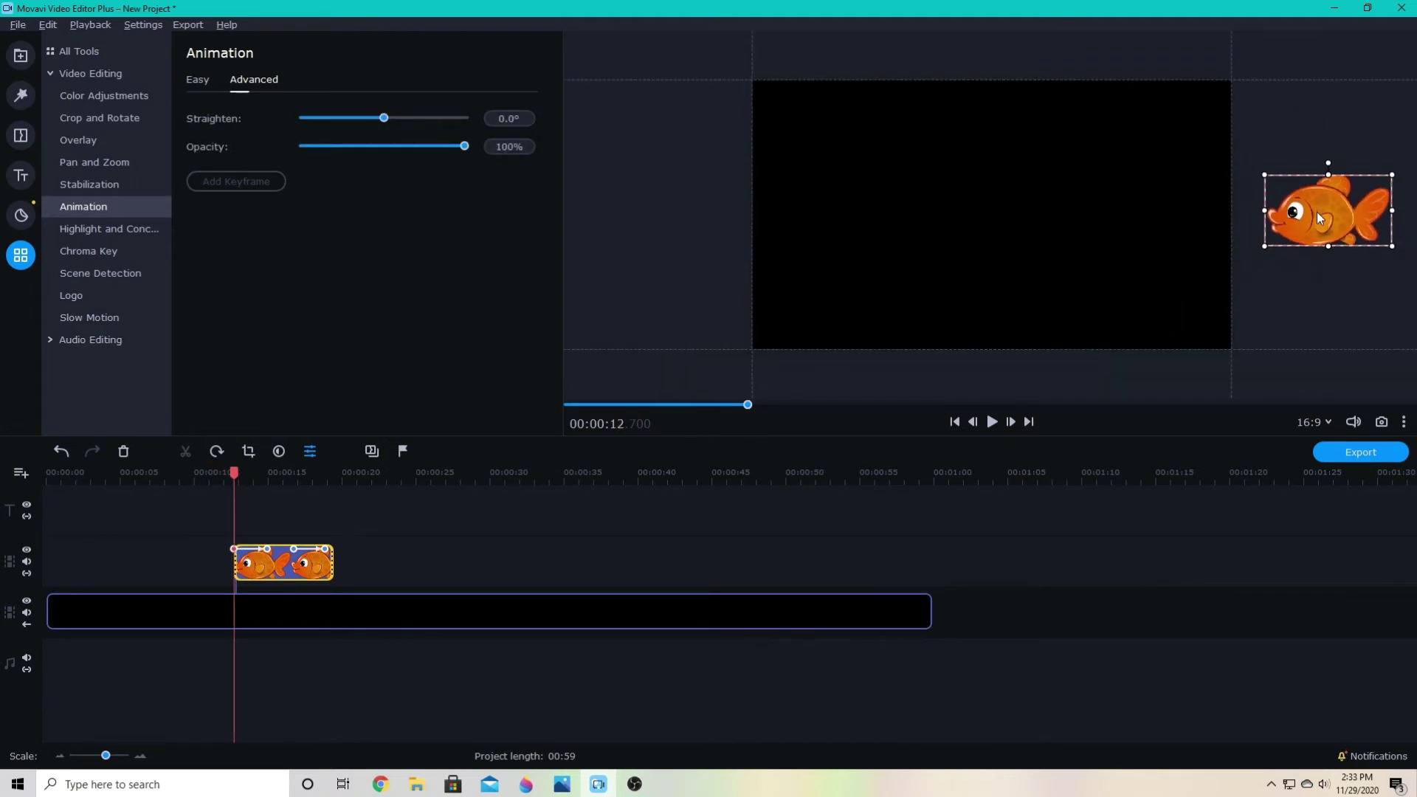
pyautogui.scroll(-2, 1315, 216)
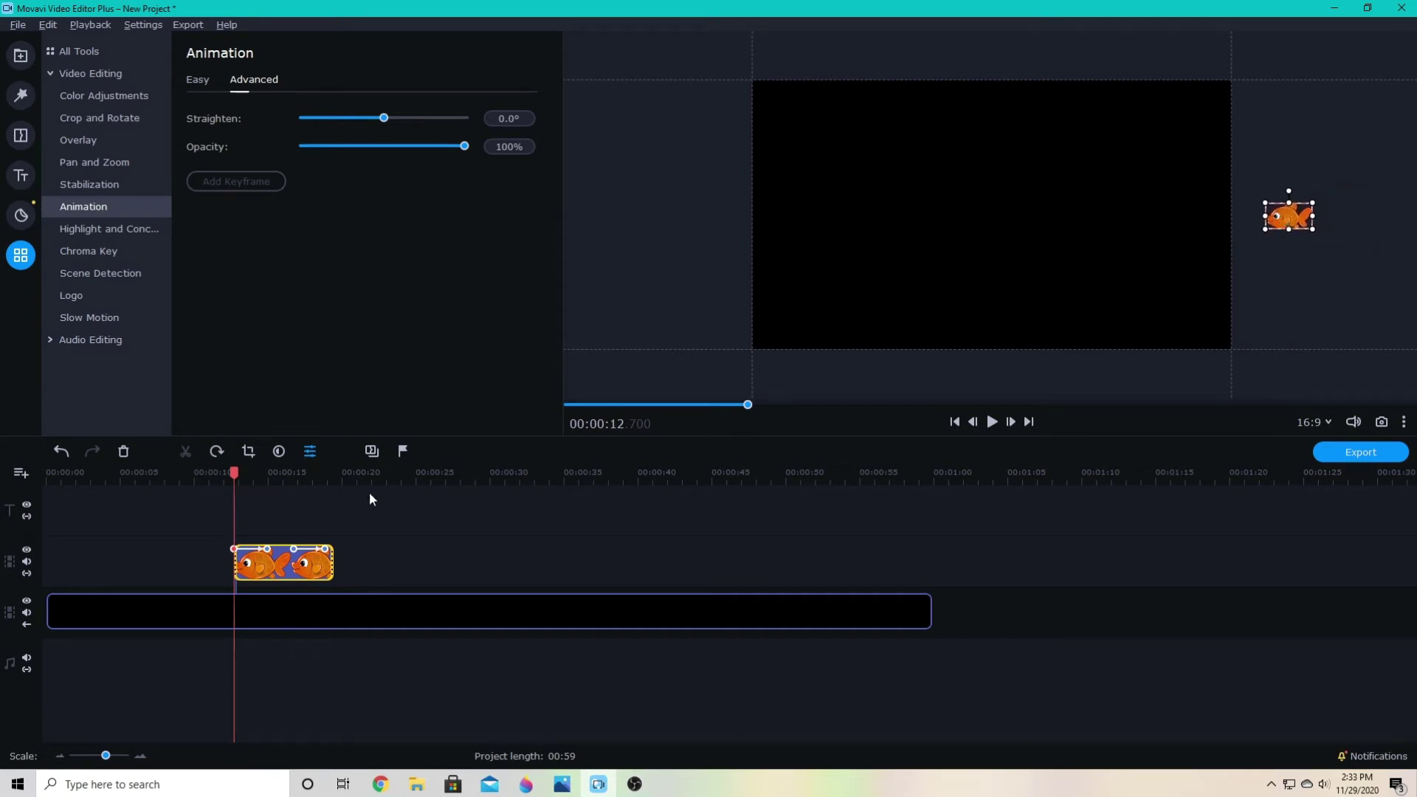
pyautogui.click(267, 549)
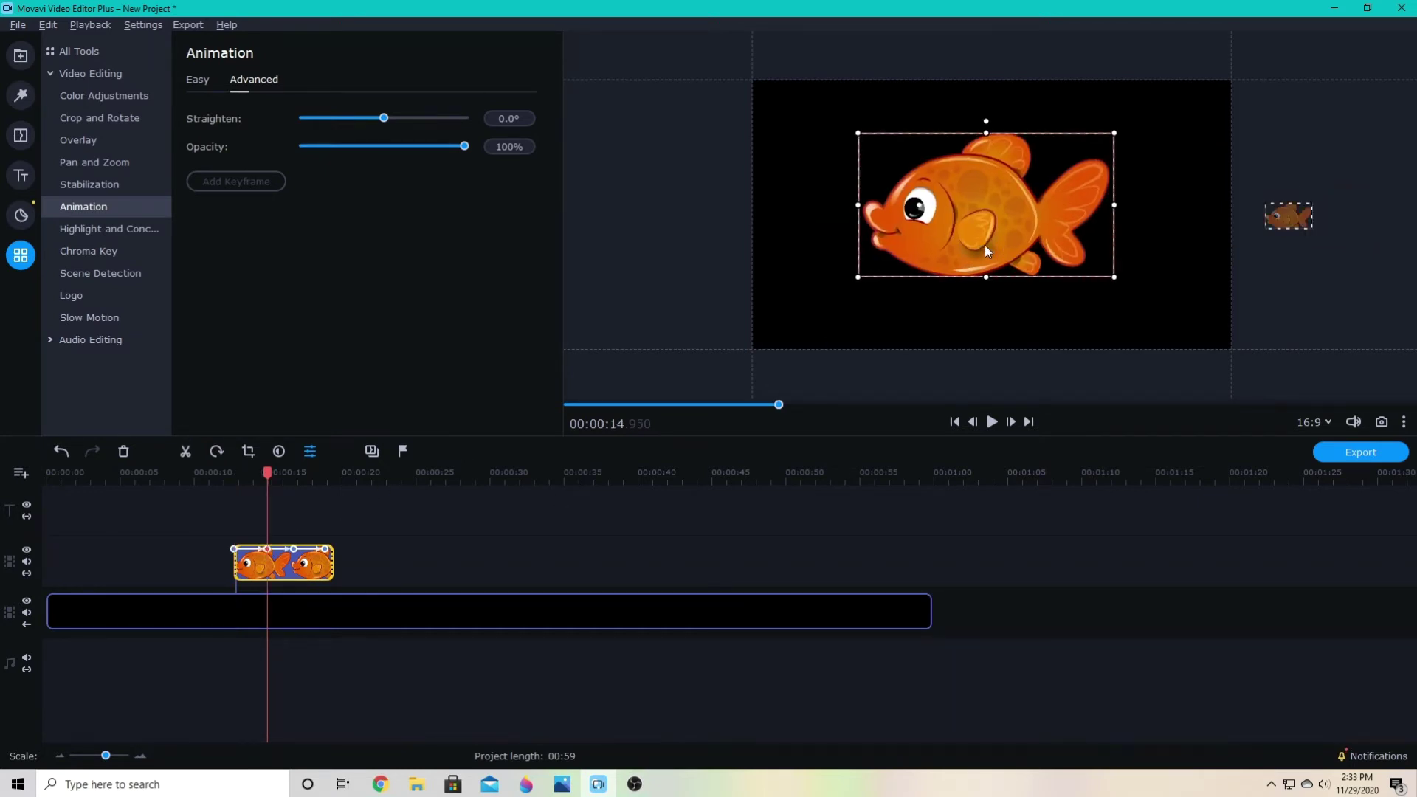
# - At the middle keyframe, shift the goldfish slightly up and left and enlarge it
pyautogui.moveTo(1005, 255); pyautogui.dragTo(997, 252)
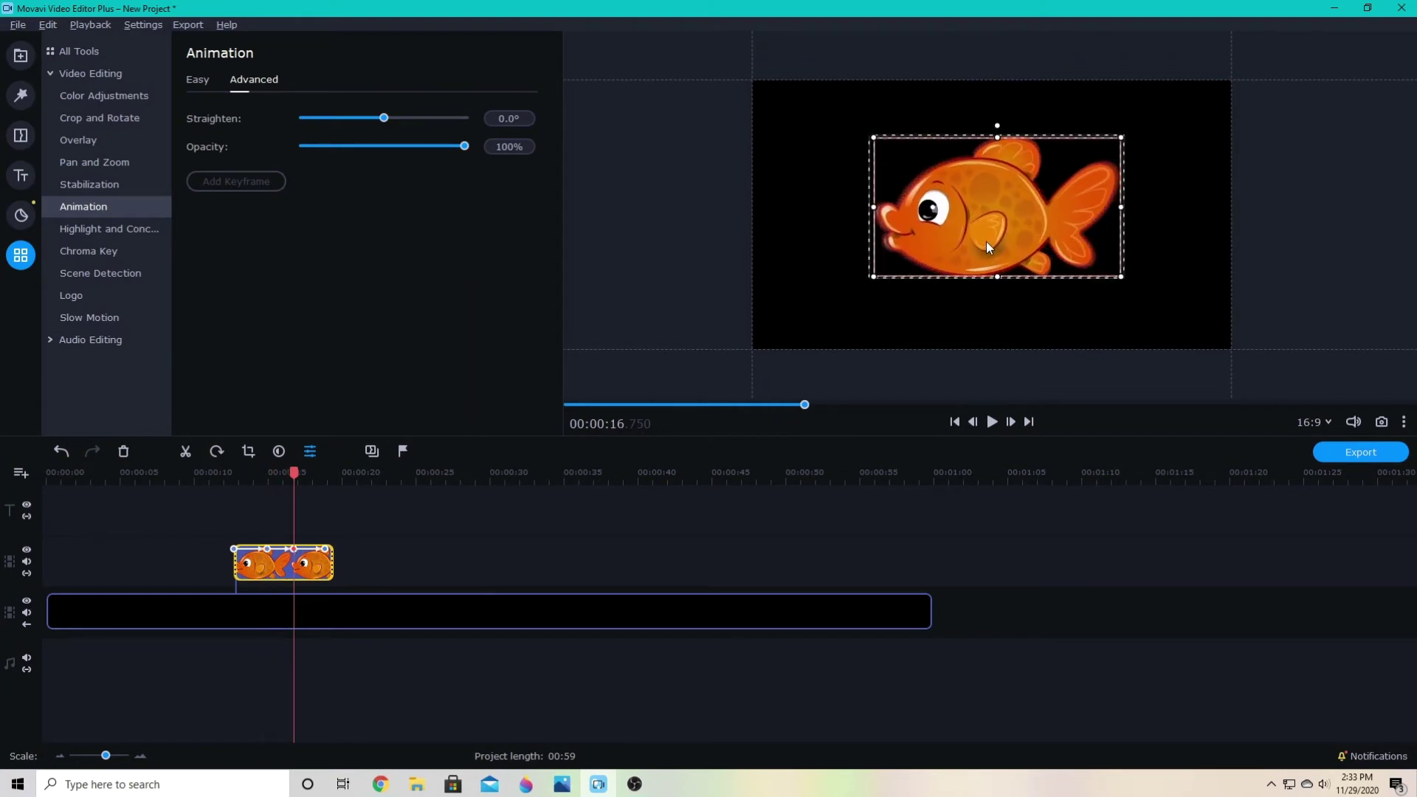
pyautogui.moveTo(986, 242); pyautogui.dragTo(982, 245)
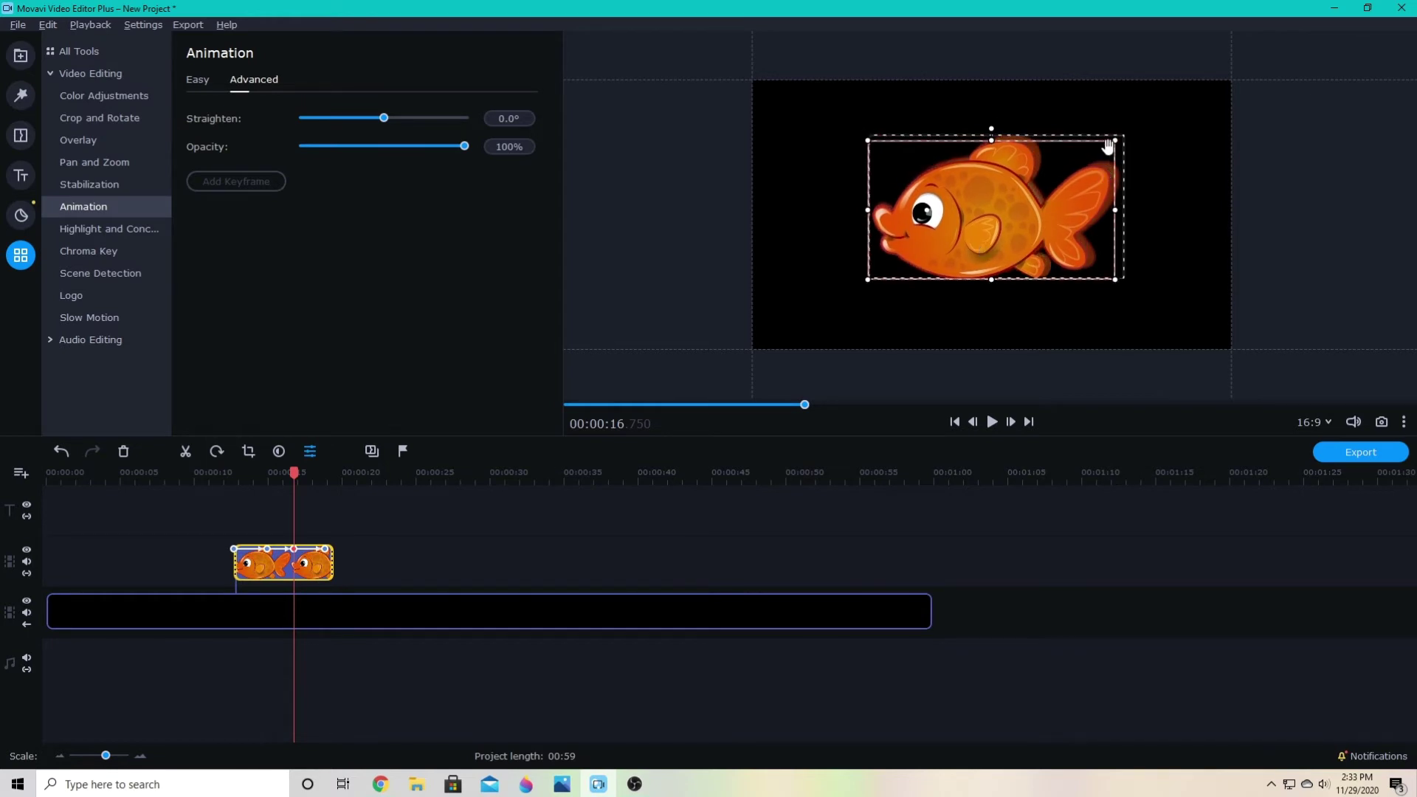
pyautogui.moveTo(1114, 141); pyautogui.dragTo(1075, 175)
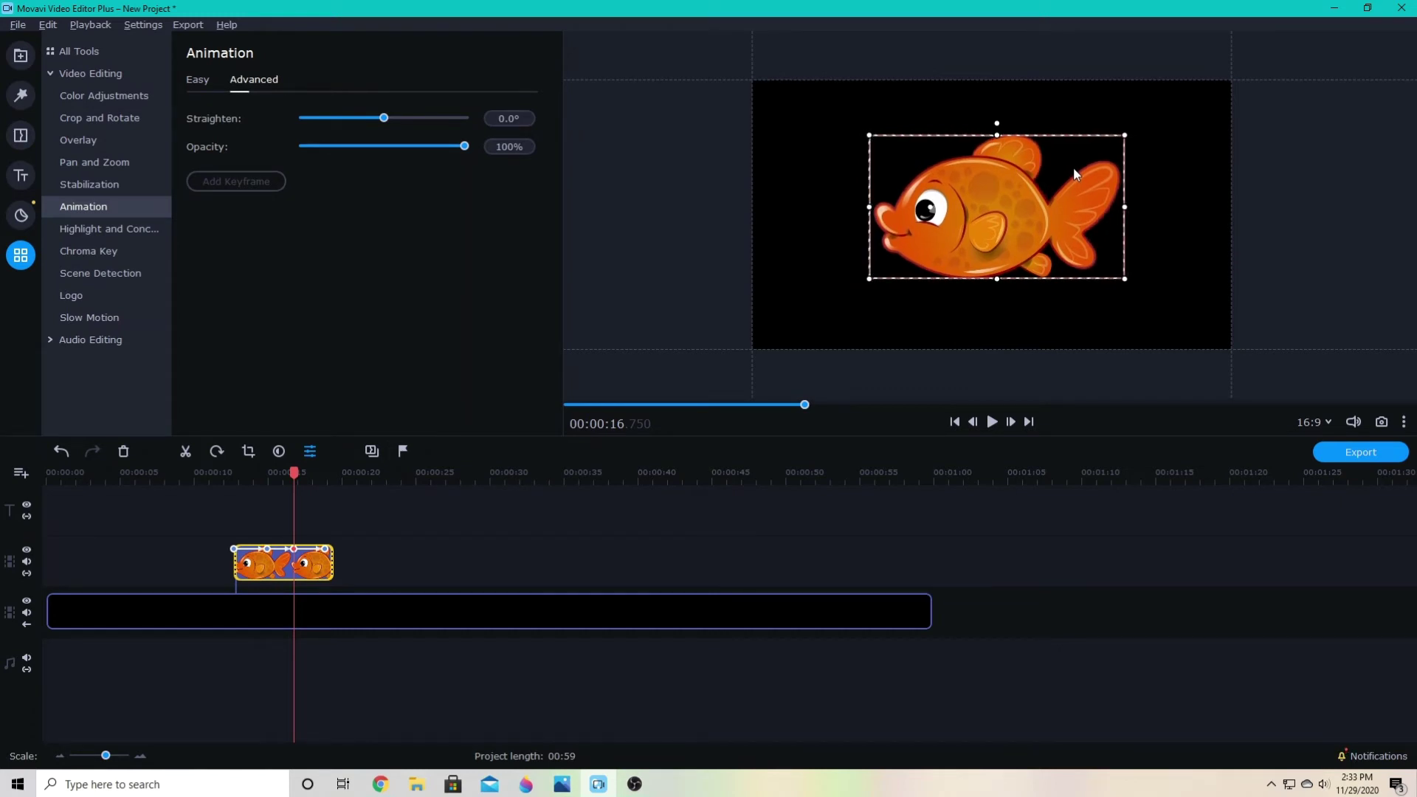
# - At the final keyframe, move the enlarged goldfish off the left edge, then play back the animation
pyautogui.click(322, 555)
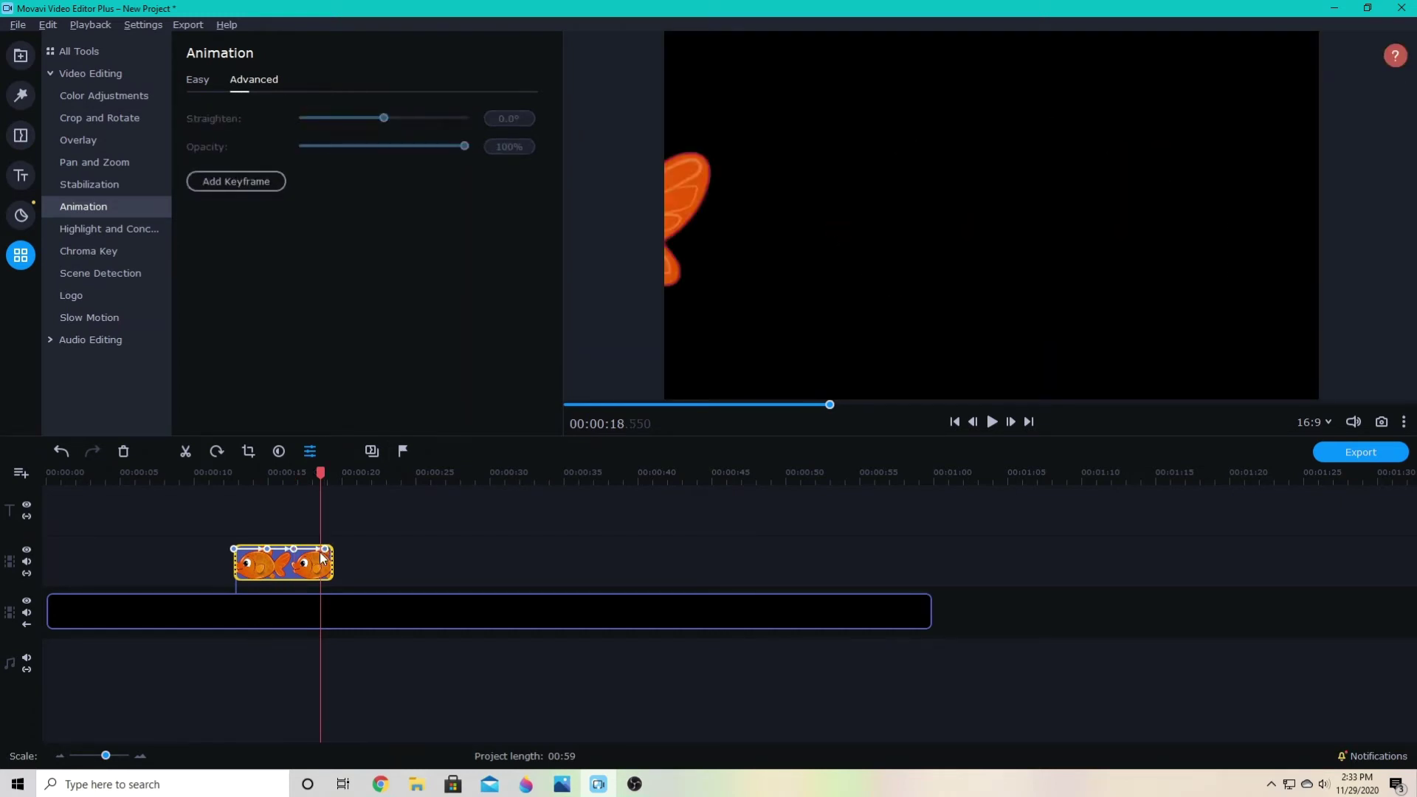
pyautogui.click(323, 549)
pyautogui.scroll(5, 661, 211)
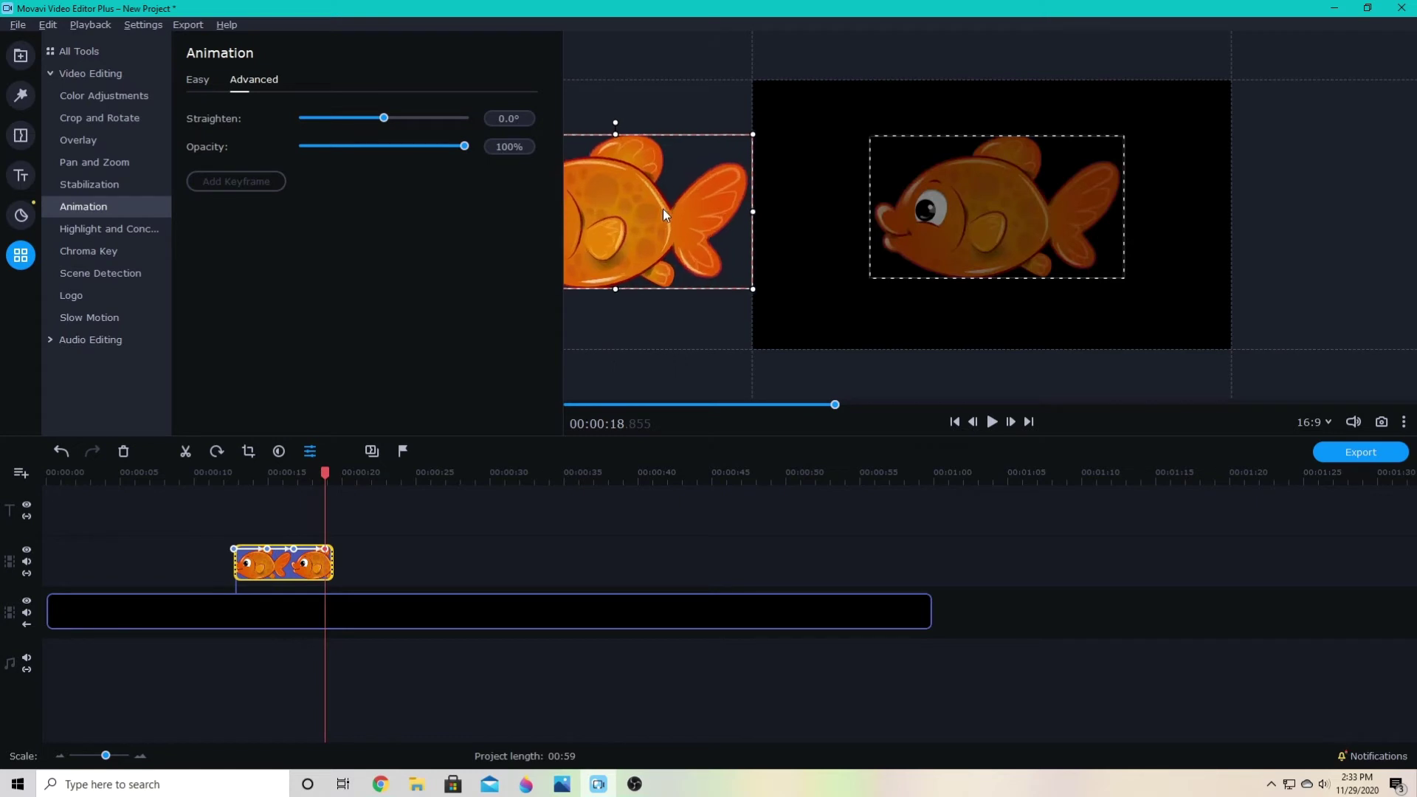
pyautogui.moveTo(672, 247); pyautogui.dragTo(609, 247)
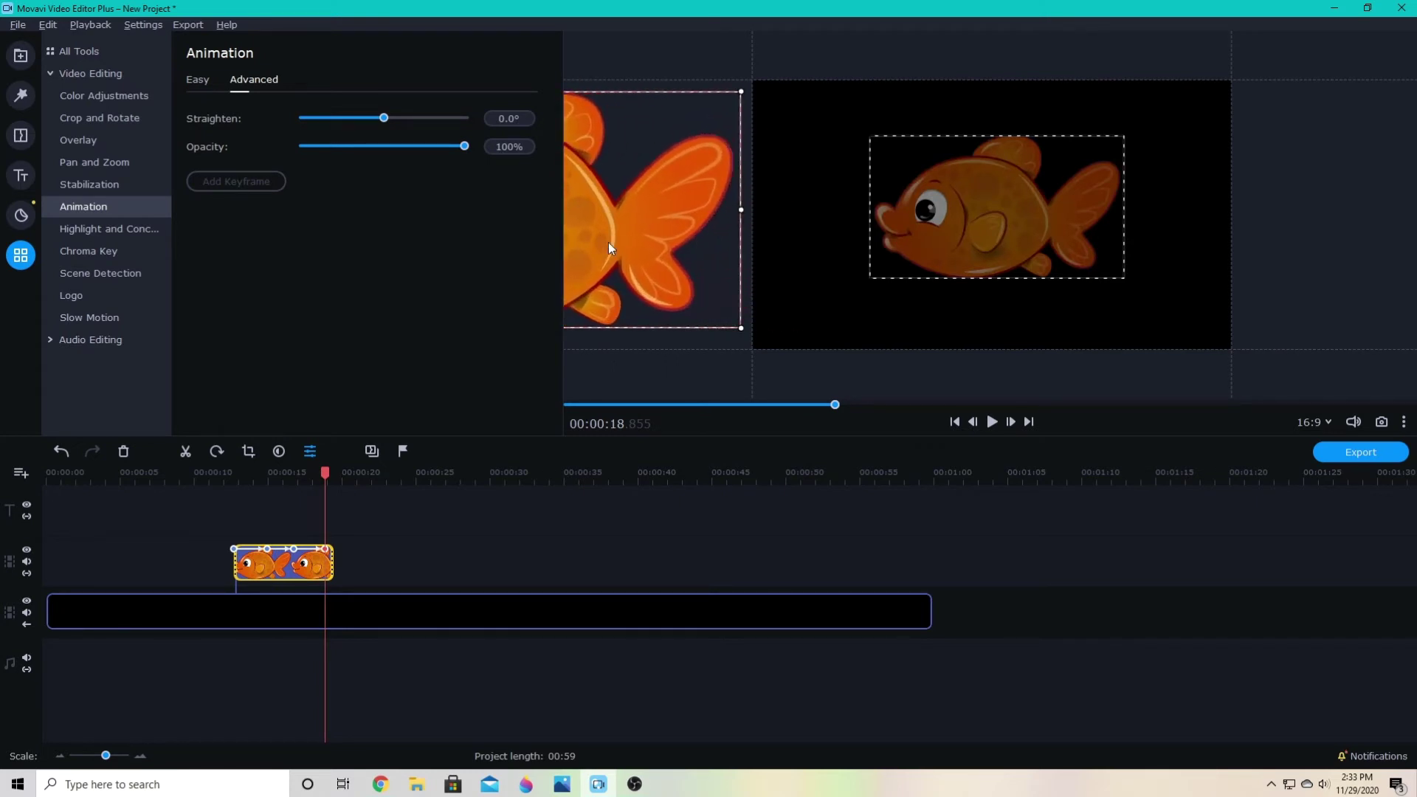
pyautogui.click(222, 478)
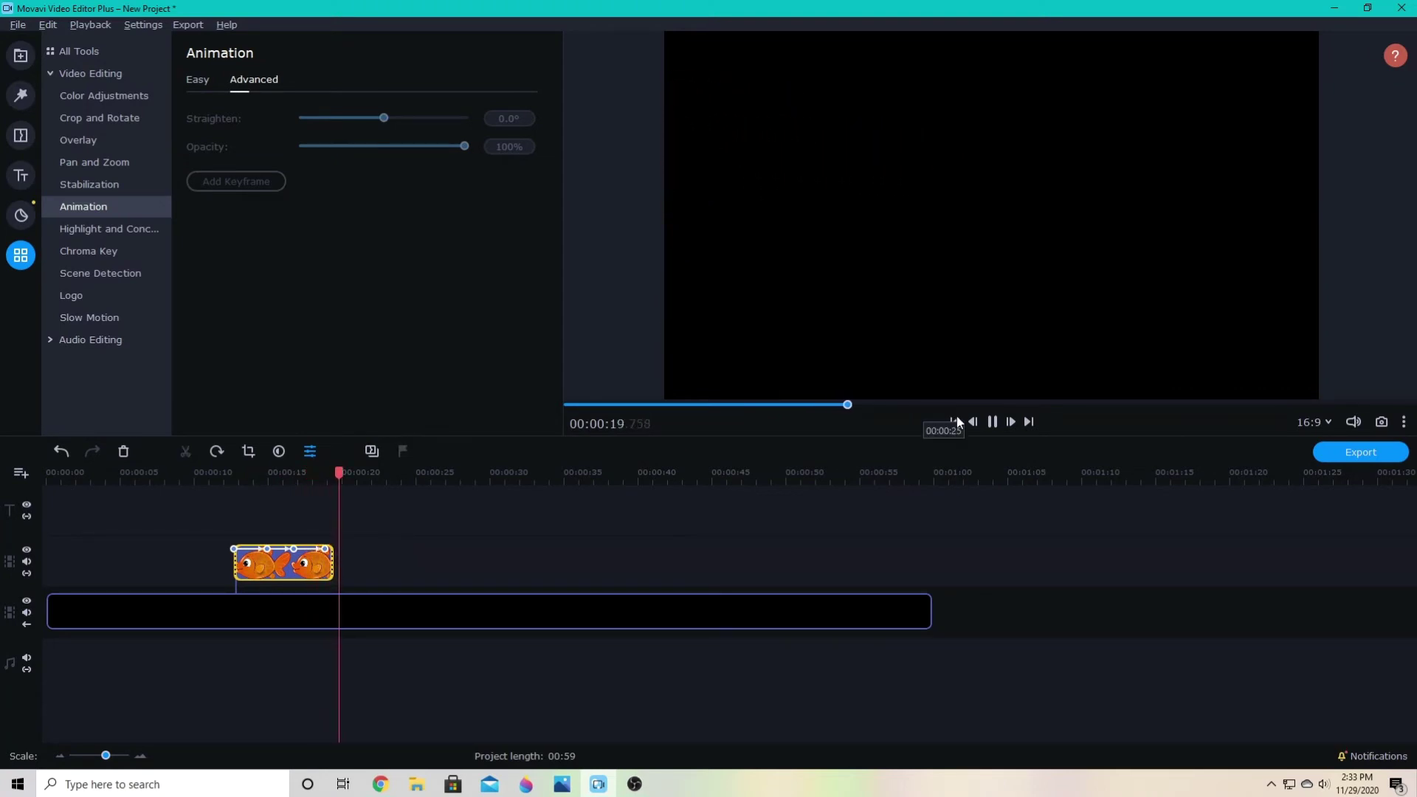
pyautogui.click(992, 421)
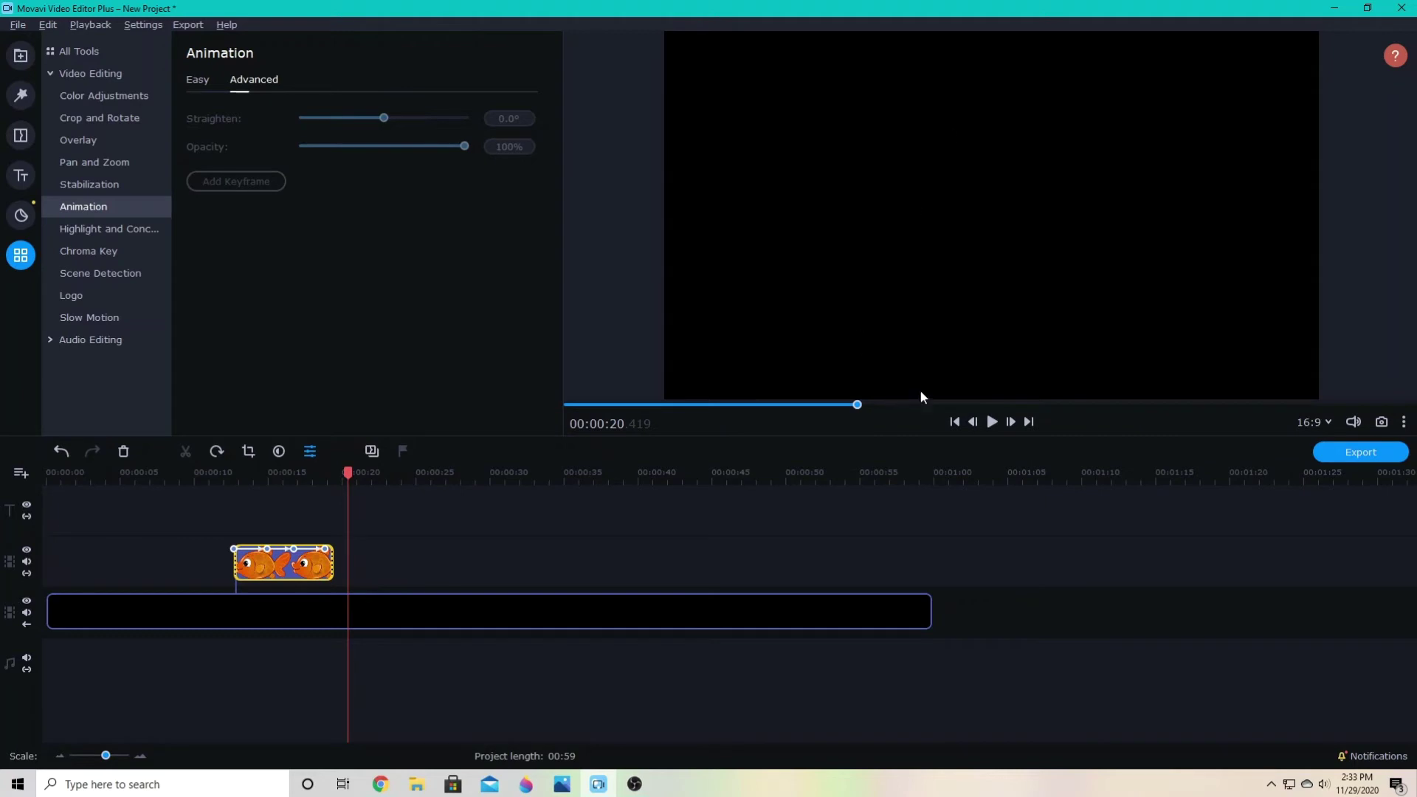
# - Raise the goldfish higher in the frame at its first and second keyframes
pyautogui.click(252, 561)
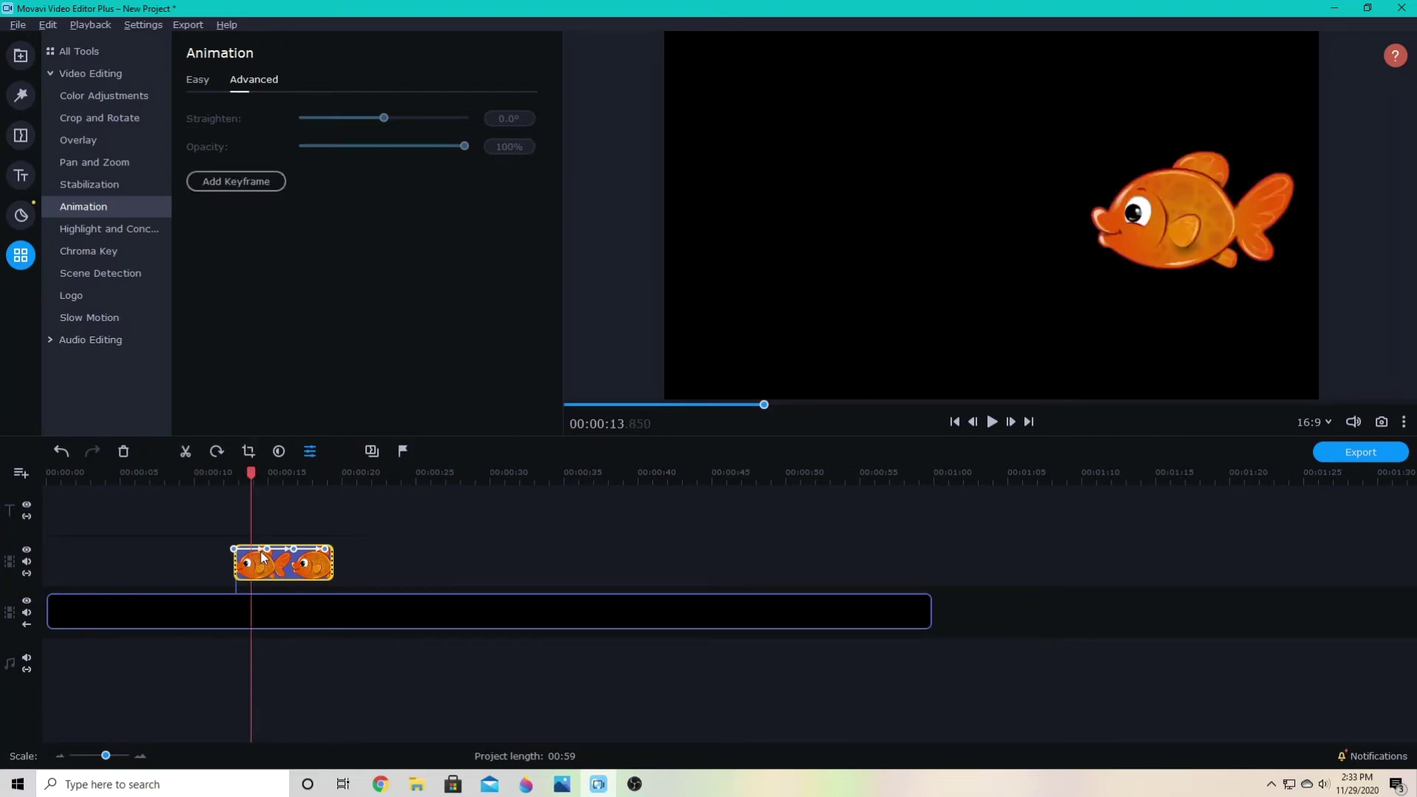
pyautogui.click(262, 558)
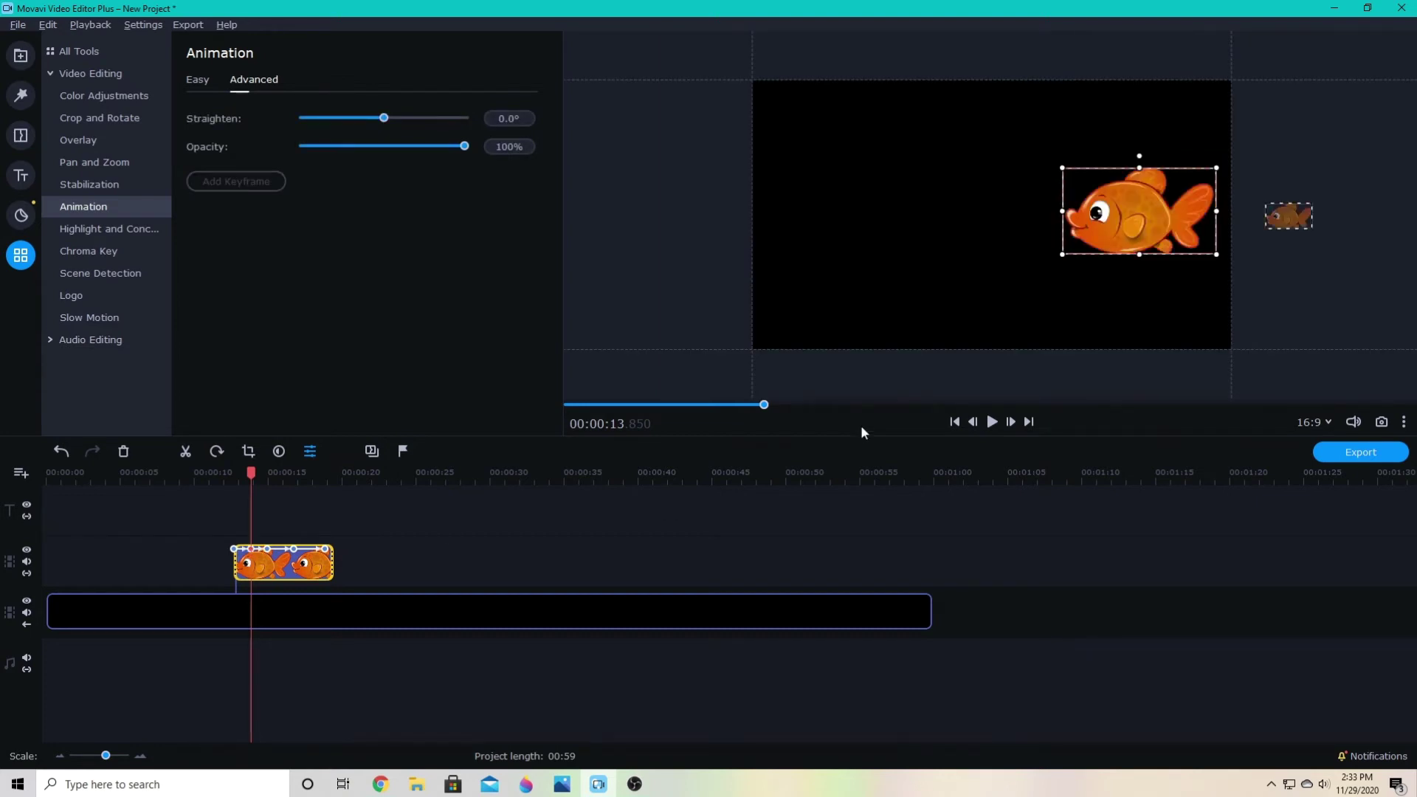
pyautogui.moveTo(1124, 228); pyautogui.dragTo(1117, 177)
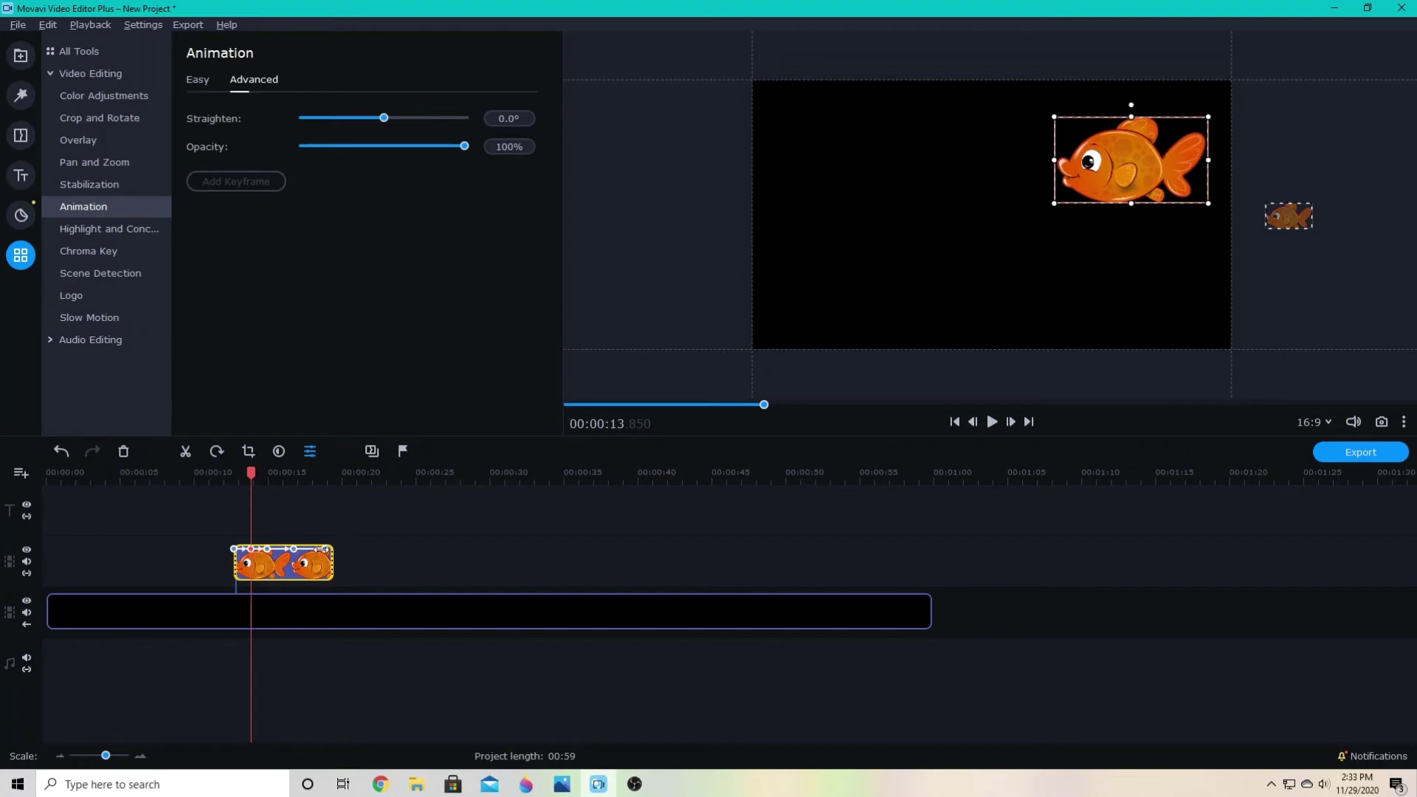
pyautogui.click(308, 561)
pyautogui.moveTo(806, 247); pyautogui.dragTo(808, 197)
# - Replay the revised goldfish animation from before the clip and reselect the fish clip
pyautogui.click(214, 496)
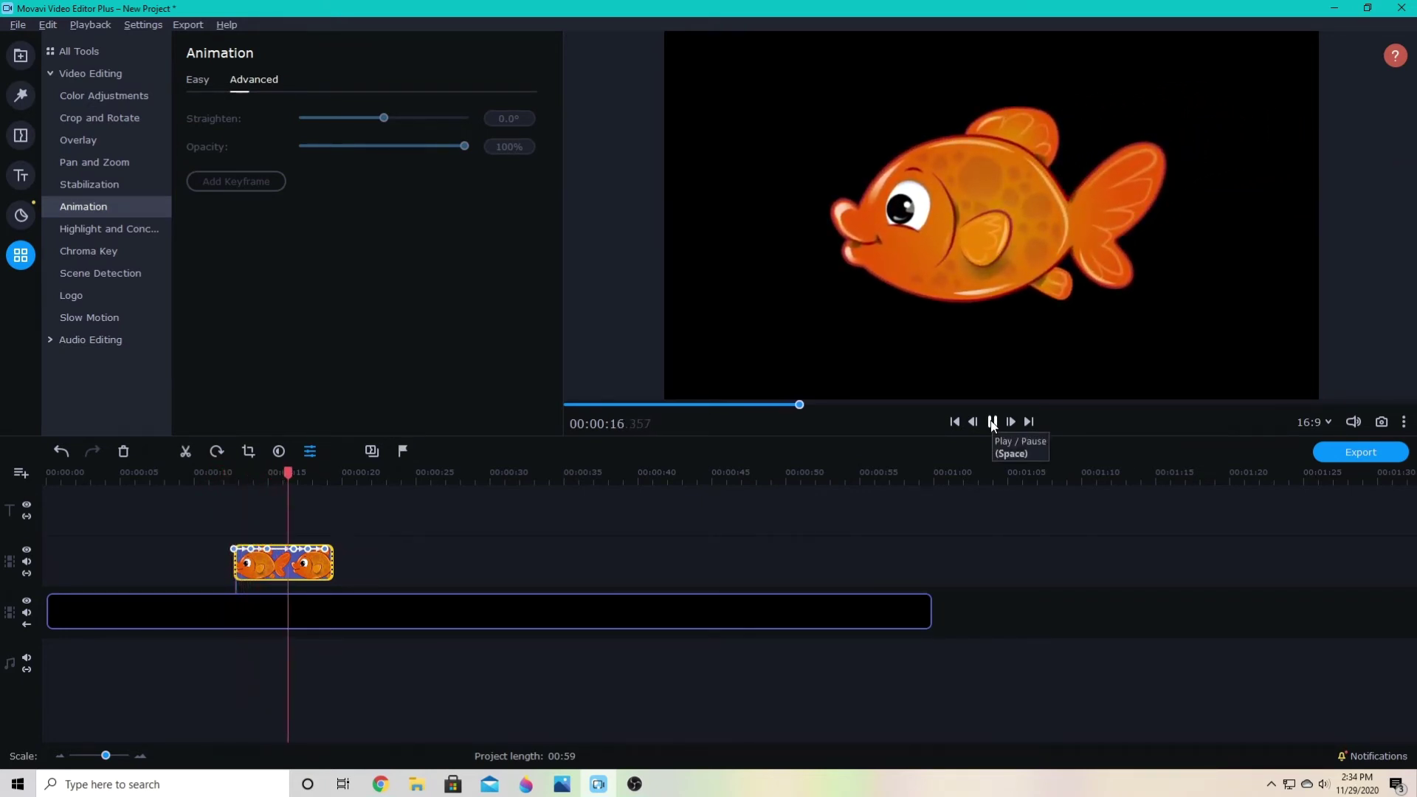
pyautogui.click(267, 554)
pyautogui.click(299, 568)
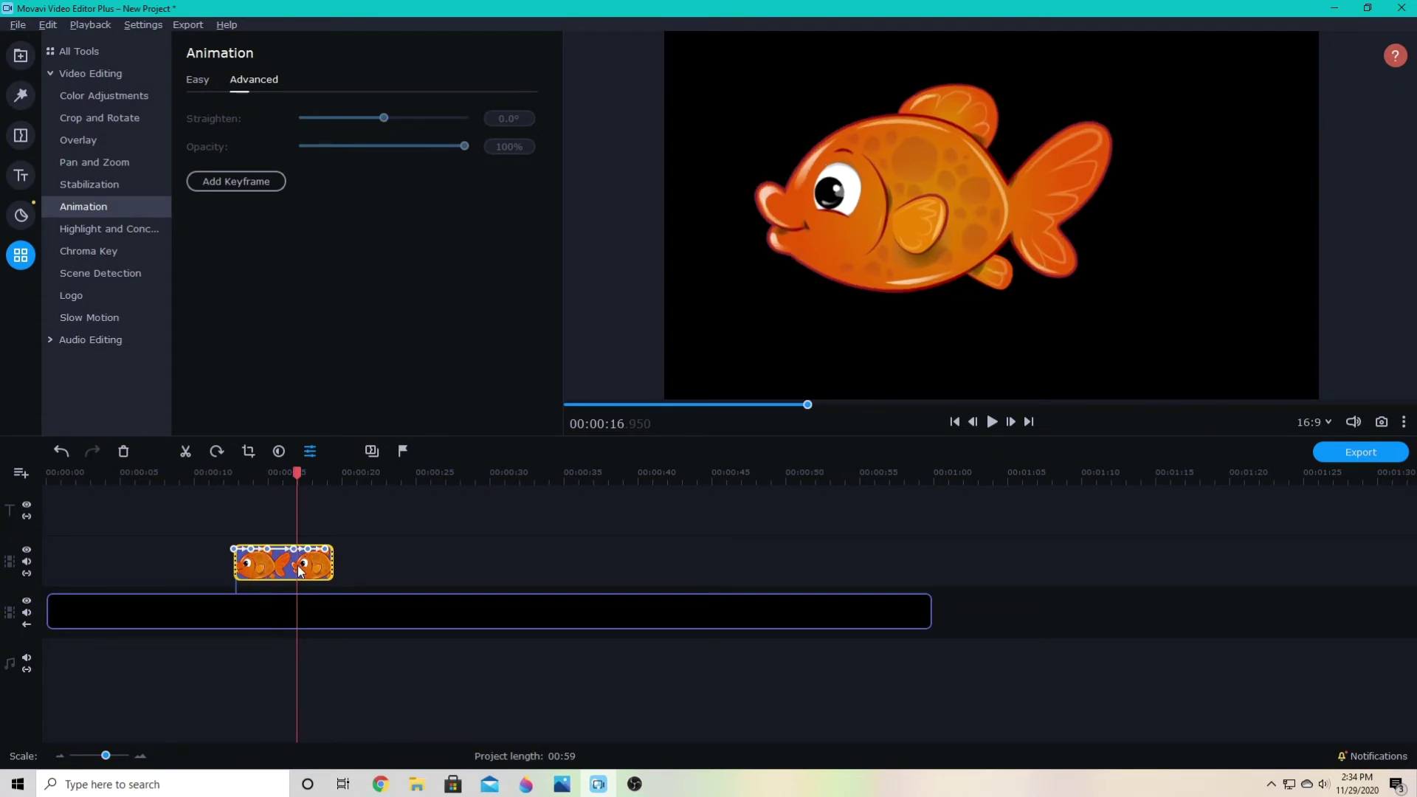
# - Delete the goldfish clip and place the imported beach ball image on the overlay track
pyautogui.press('Delete')
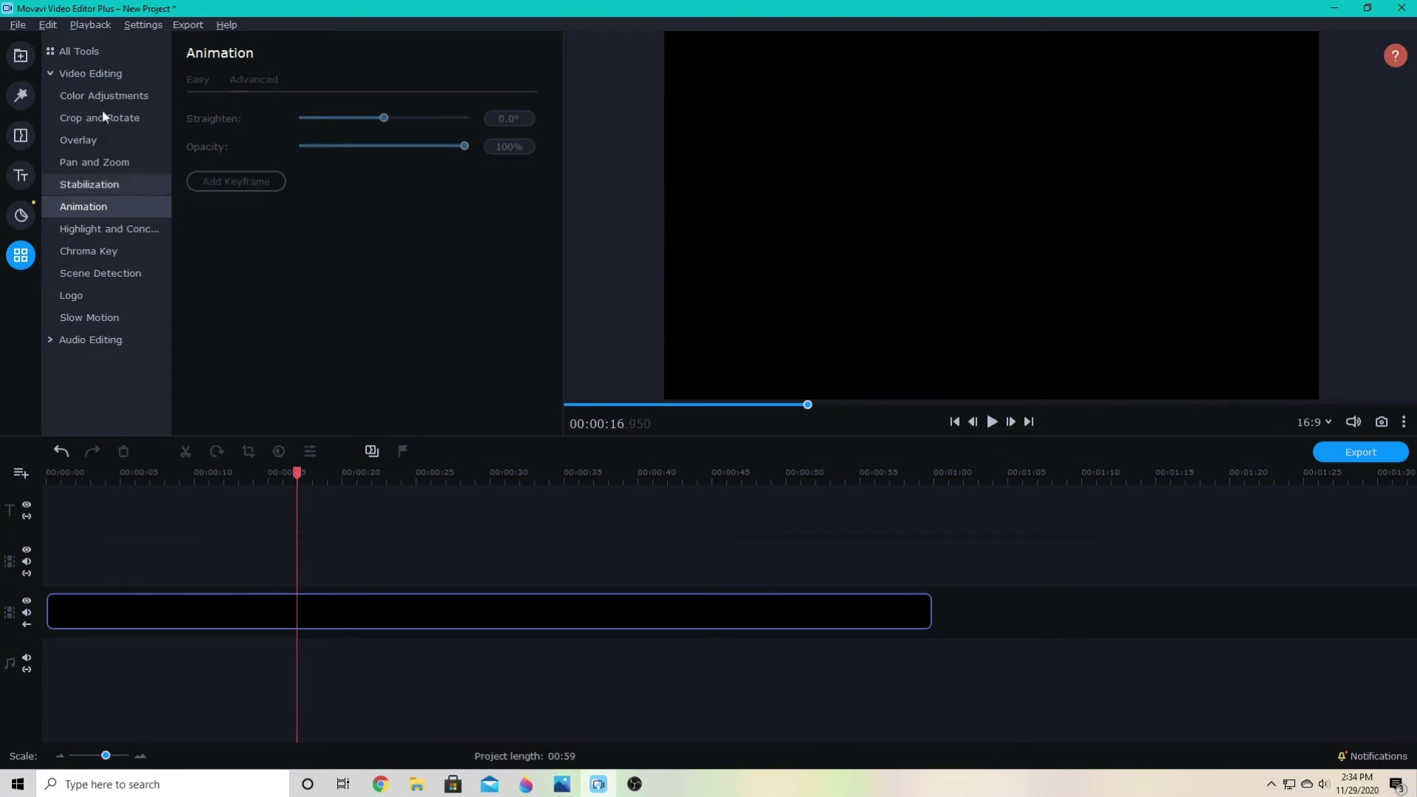
pyautogui.click(21, 55)
pyautogui.moveTo(241, 111); pyautogui.dragTo(357, 573)
pyautogui.click(253, 565)
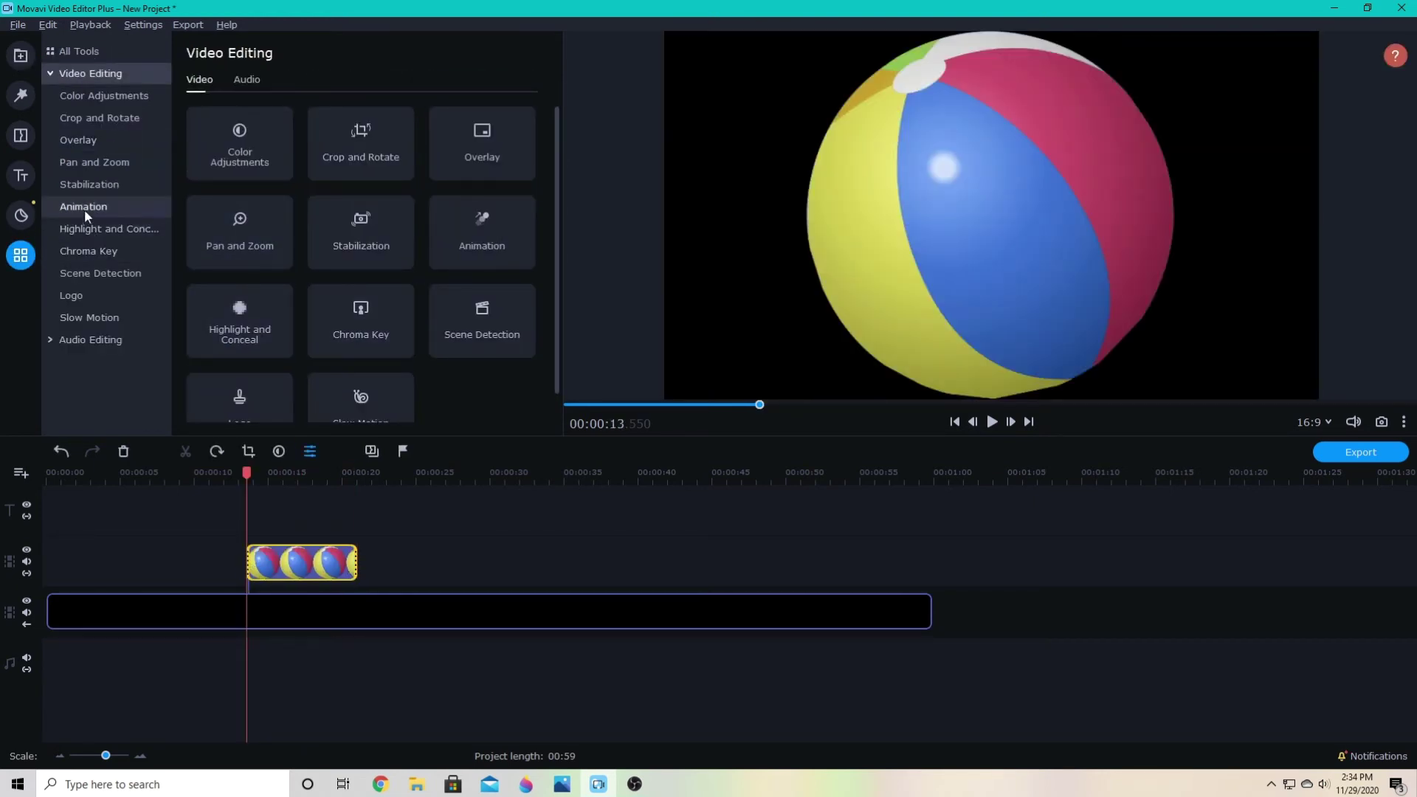
# - Add keyframe animation to the beach ball and rotate it upside down to Straighten −176.8°
pyautogui.click(86, 210)
pyautogui.click(230, 200)
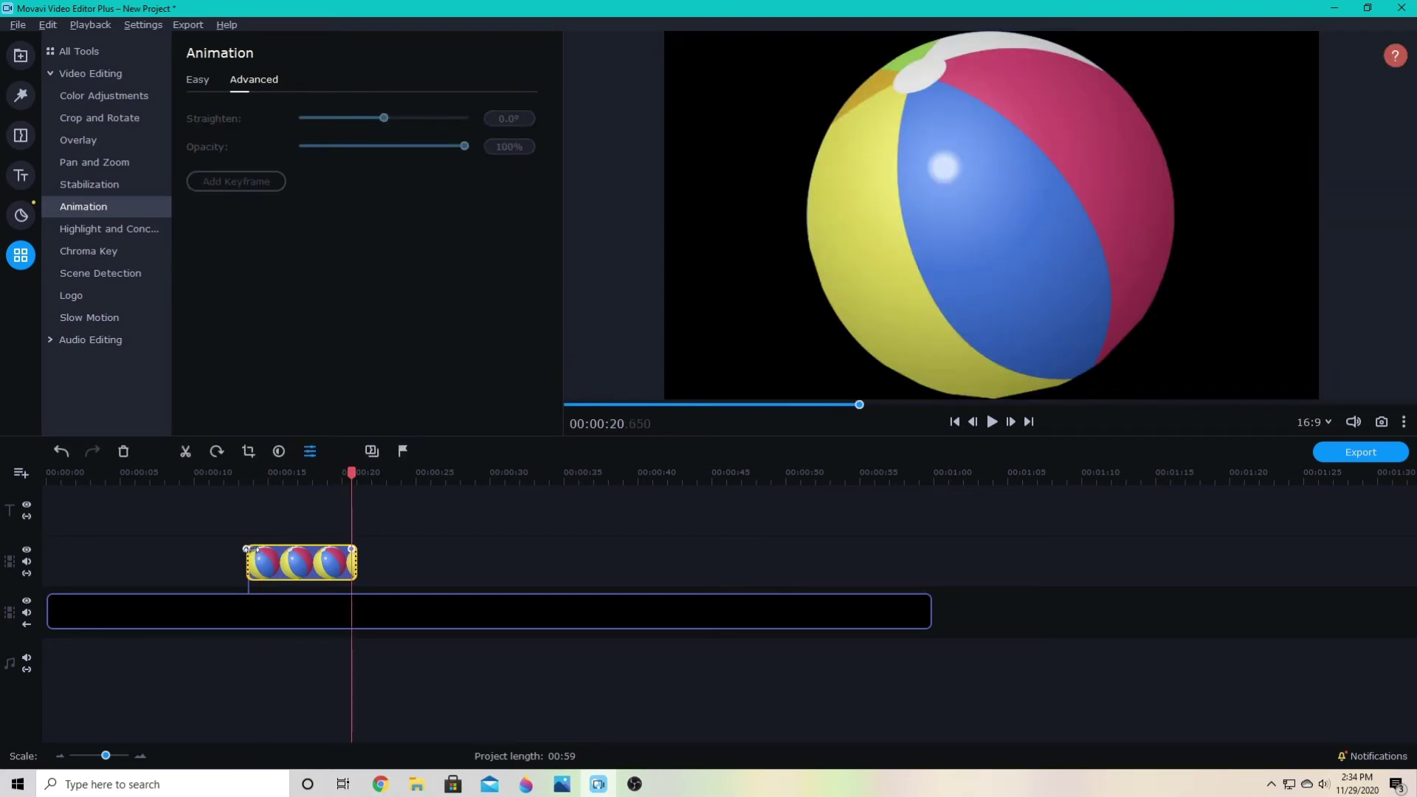
pyautogui.click(350, 550)
pyautogui.moveTo(999, 76); pyautogui.dragTo(989, 303)
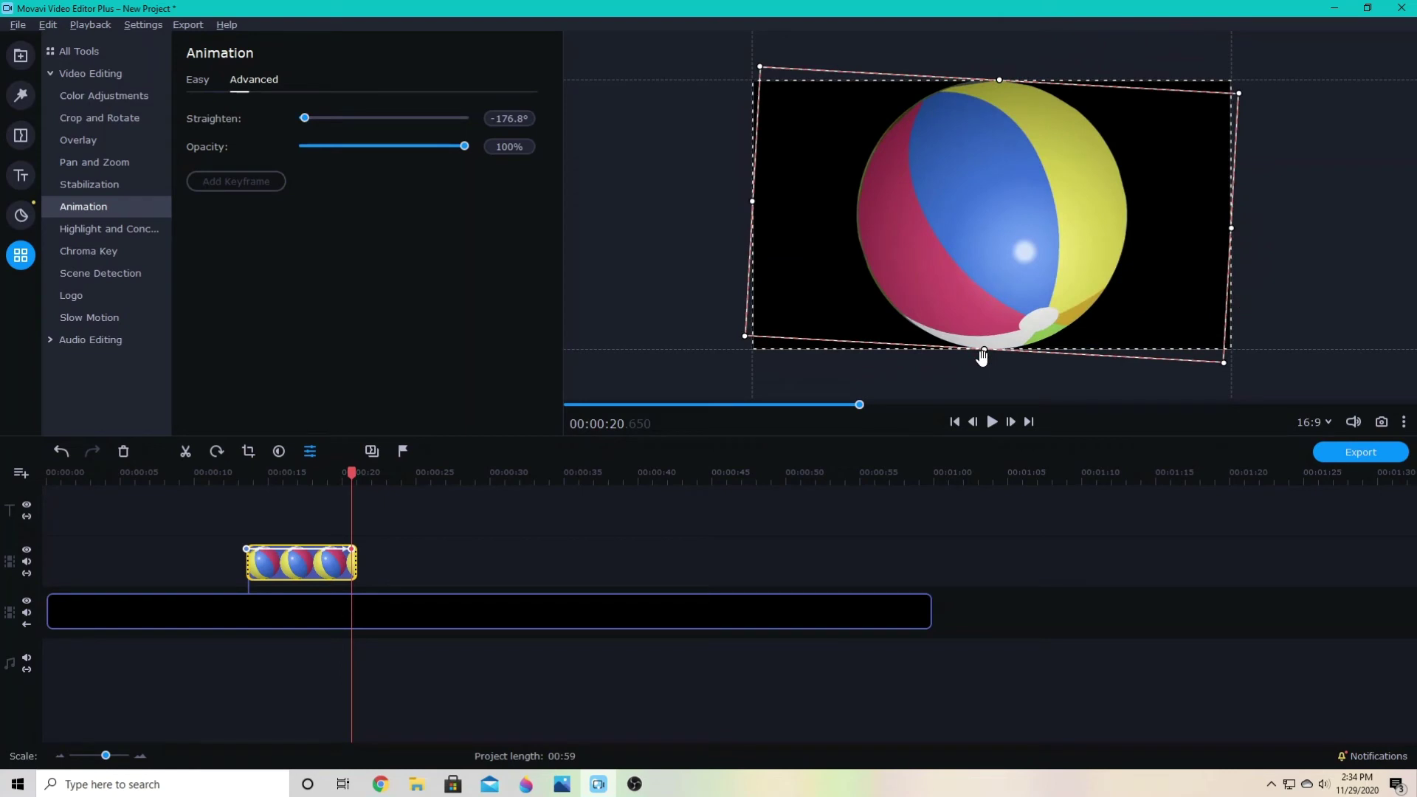
# - Fine-tune the beach ball's end-keyframe rotation from 180° to about 174°, then return to the clip start
pyautogui.moveTo(981, 357); pyautogui.dragTo(990, 361)
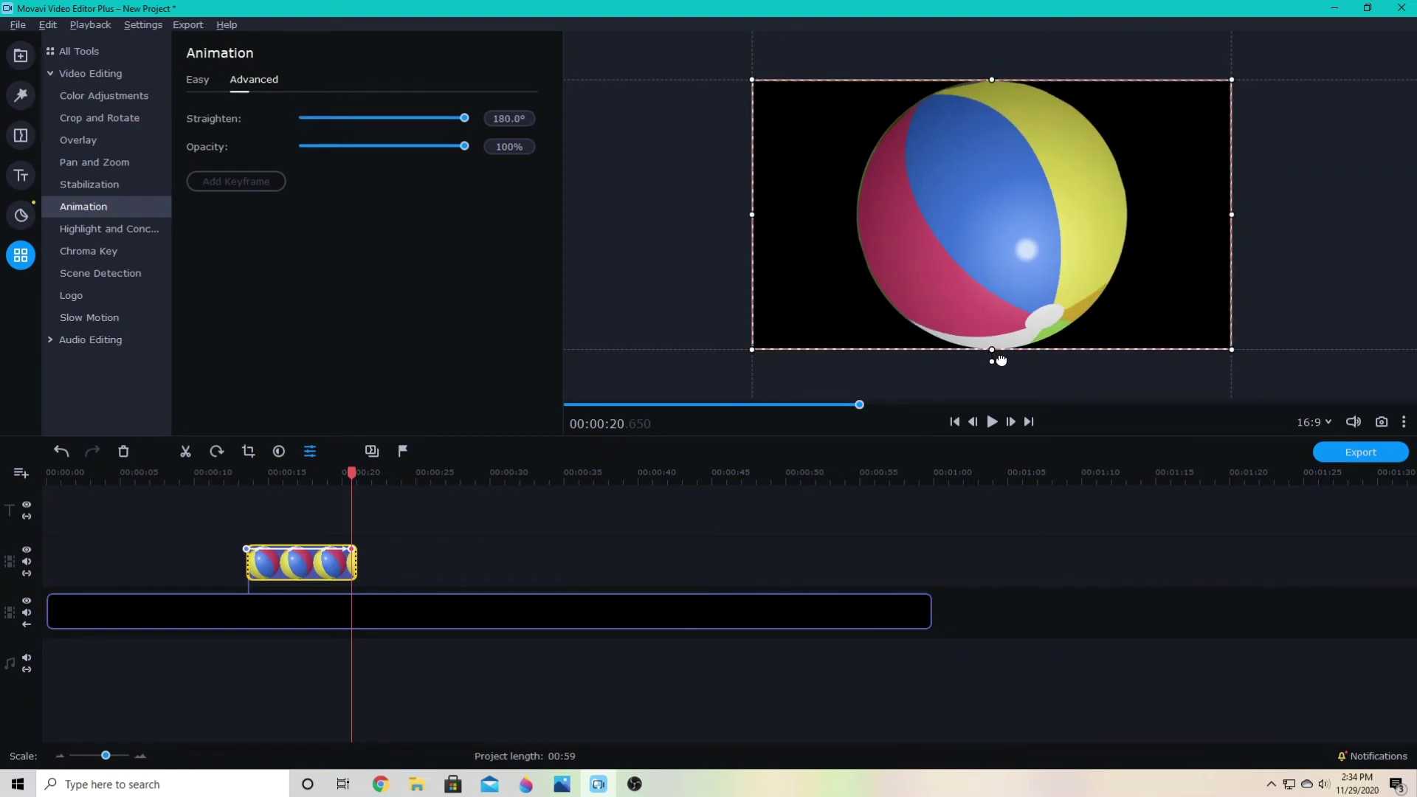
pyautogui.moveTo(1000, 360); pyautogui.dragTo(1004, 359)
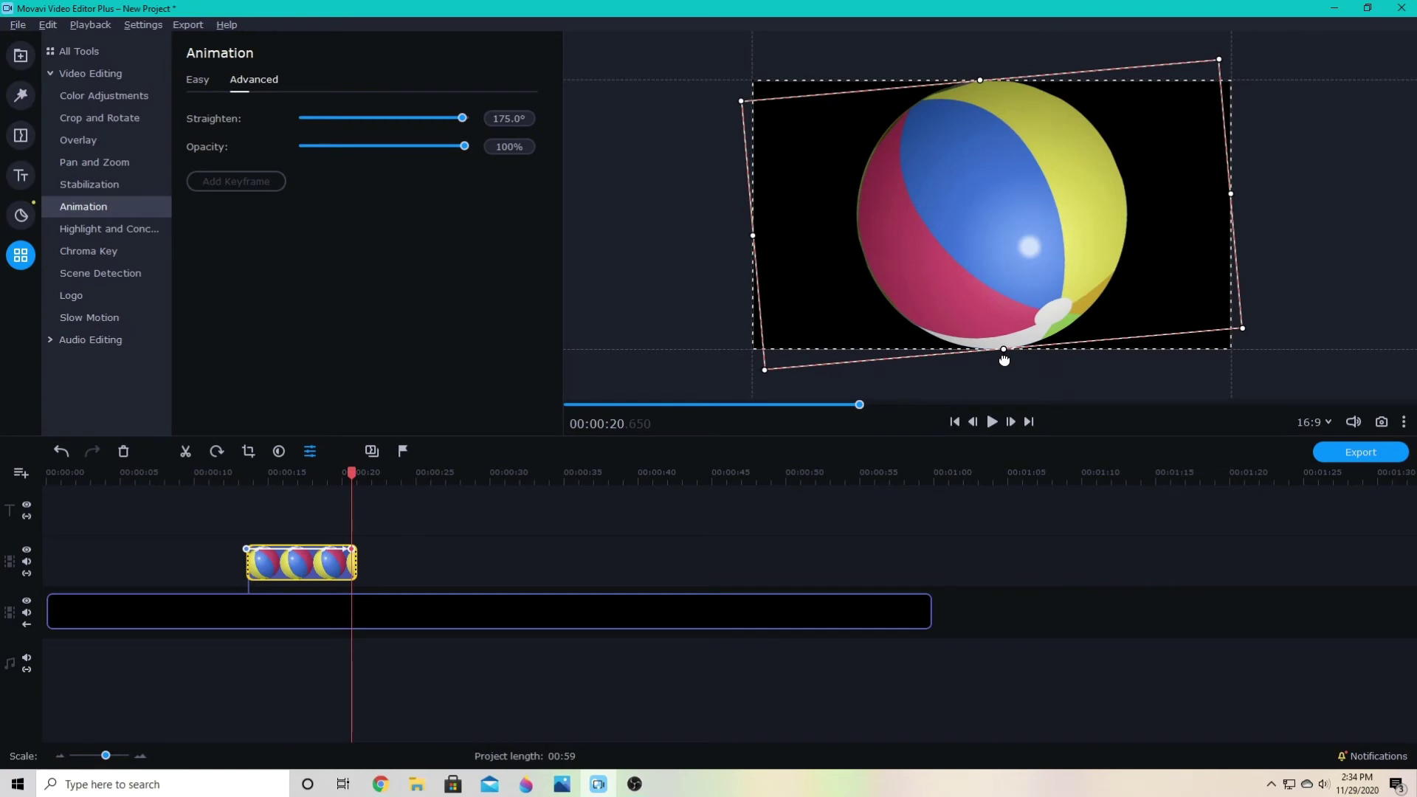
pyautogui.moveTo(1004, 359); pyautogui.dragTo(1008, 370)
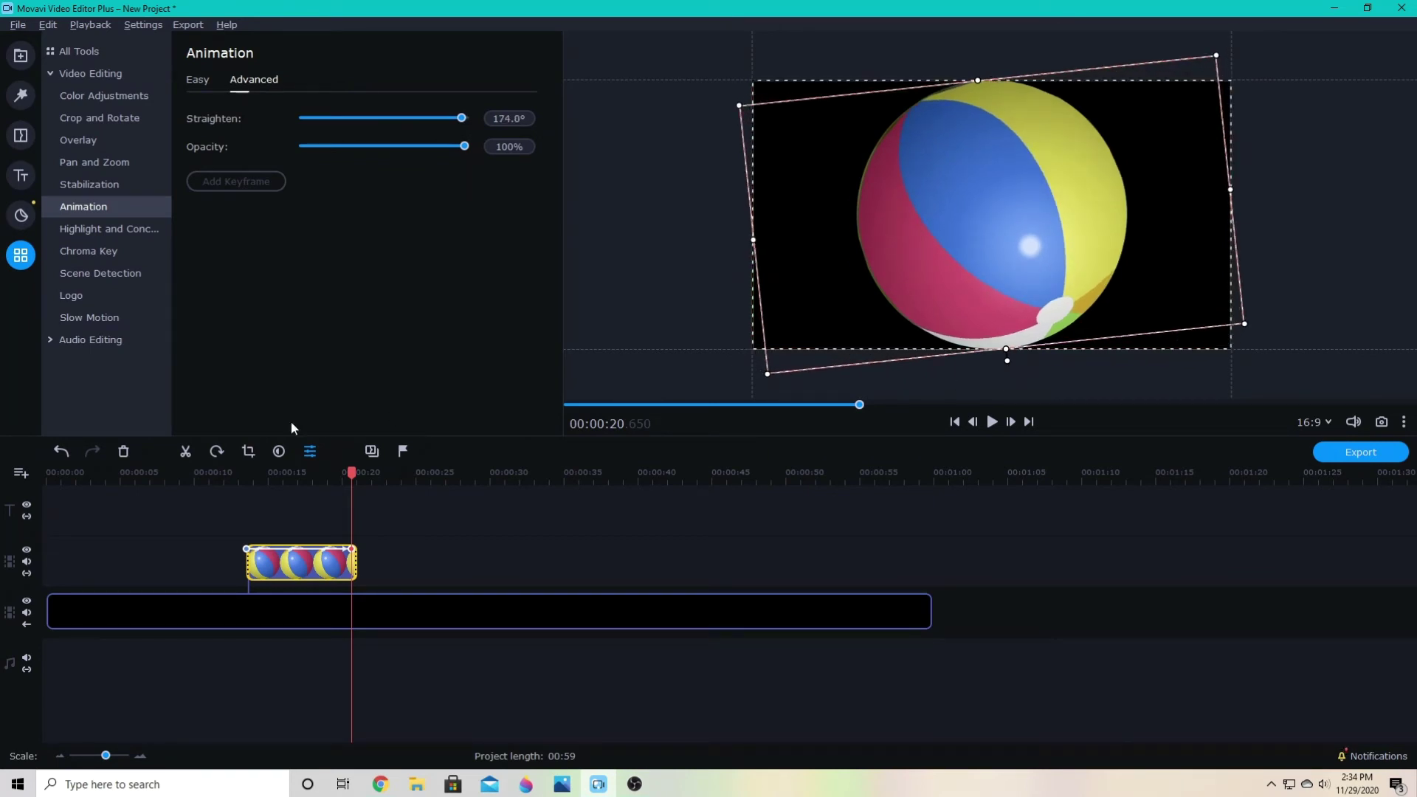
pyautogui.click(245, 481)
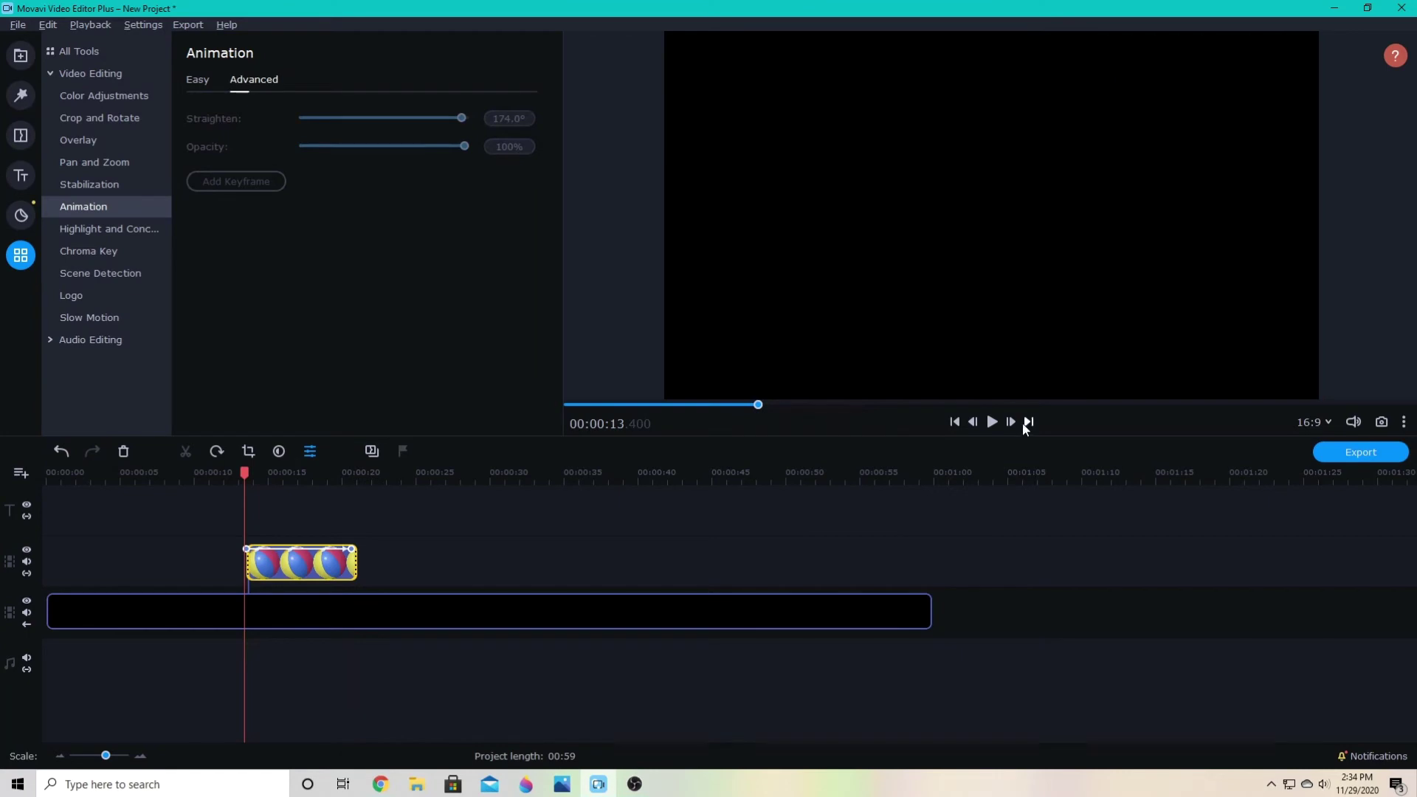
# - Preview the spinning ball, then stretch its clip to start around 00:00:11.850 and end later
pyautogui.click(993, 422)
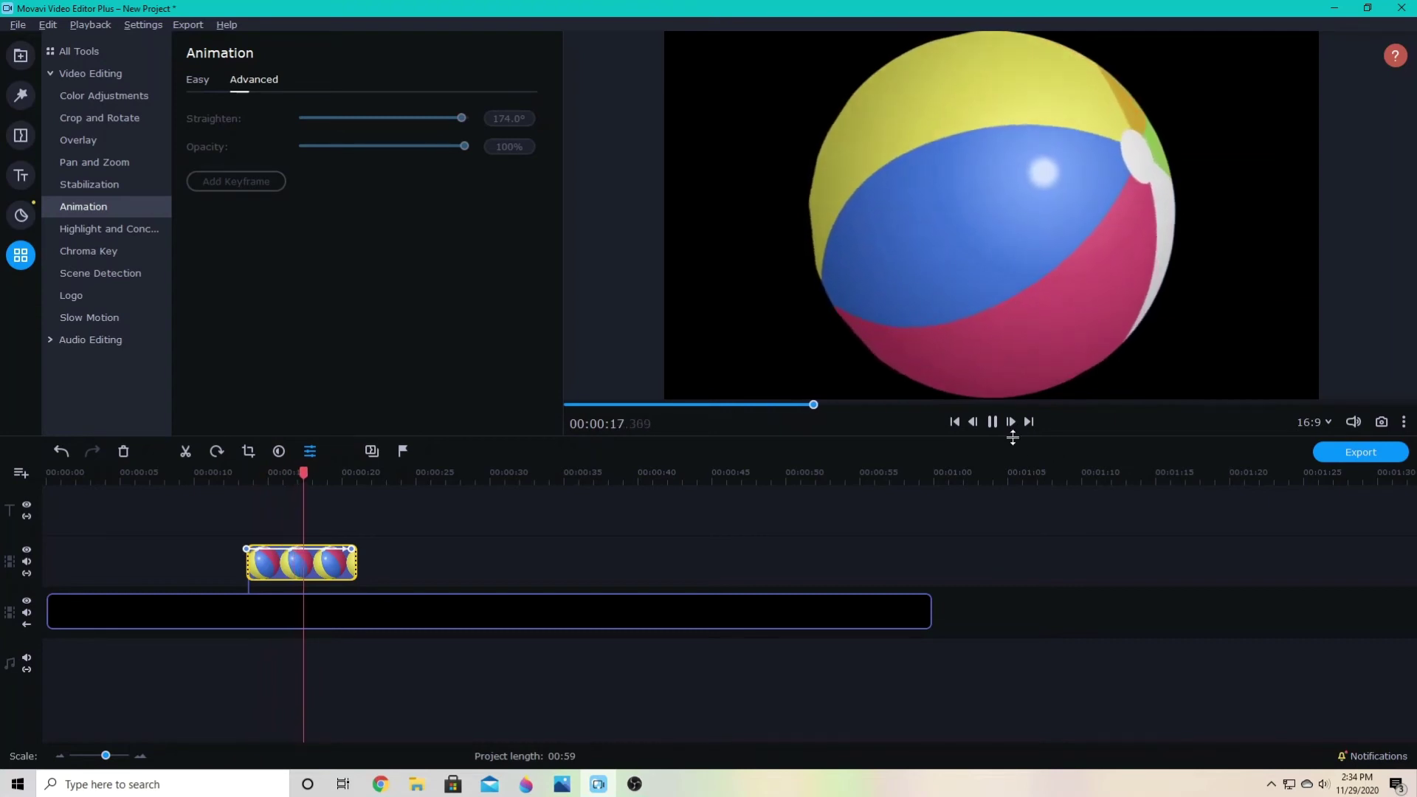
pyautogui.click(994, 423)
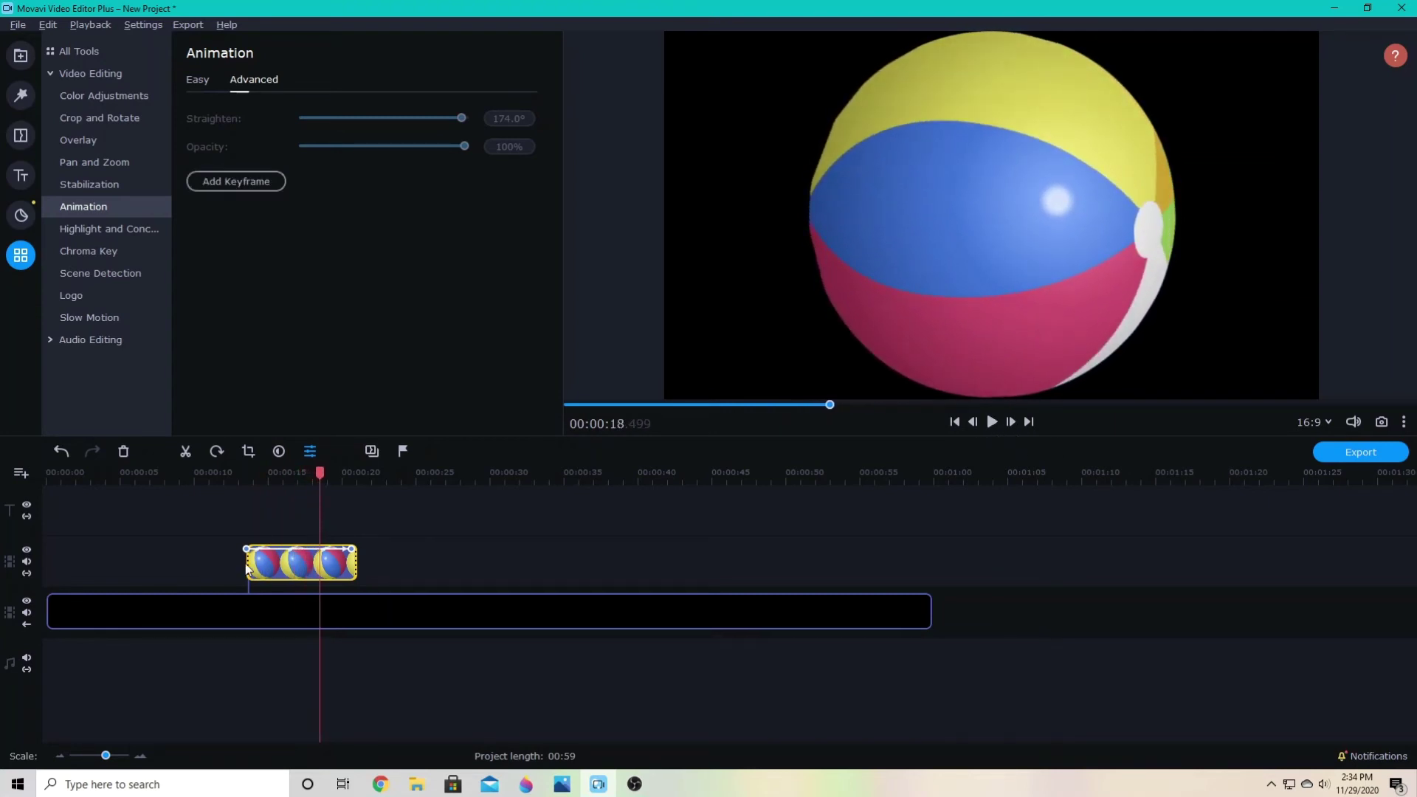
pyautogui.moveTo(248, 566); pyautogui.dragTo(222, 567)
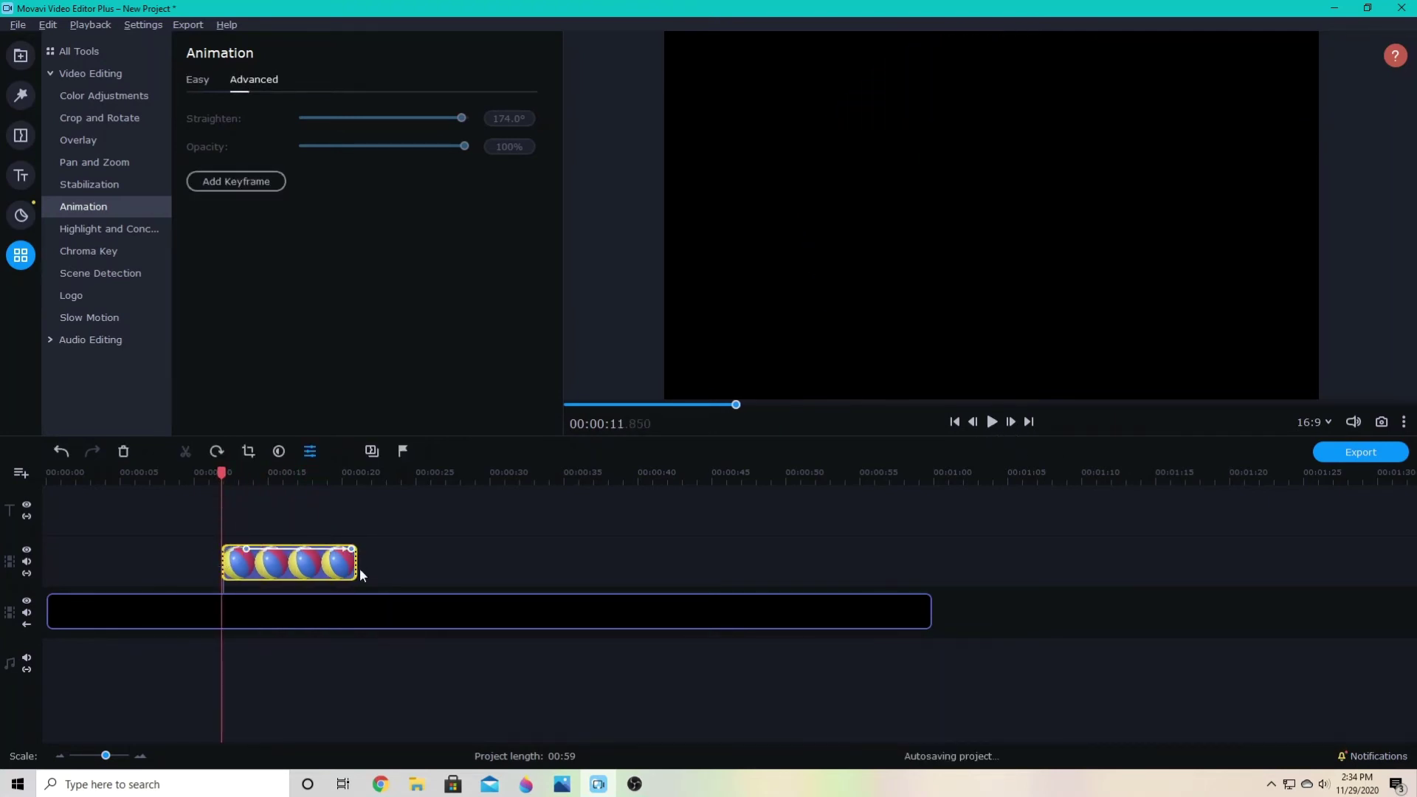
pyautogui.click(357, 568)
pyautogui.moveTo(355, 568); pyautogui.dragTo(388, 565)
# - Open the ball clip's animation settings and lower its opacity at the first keyframe
pyautogui.click(222, 556)
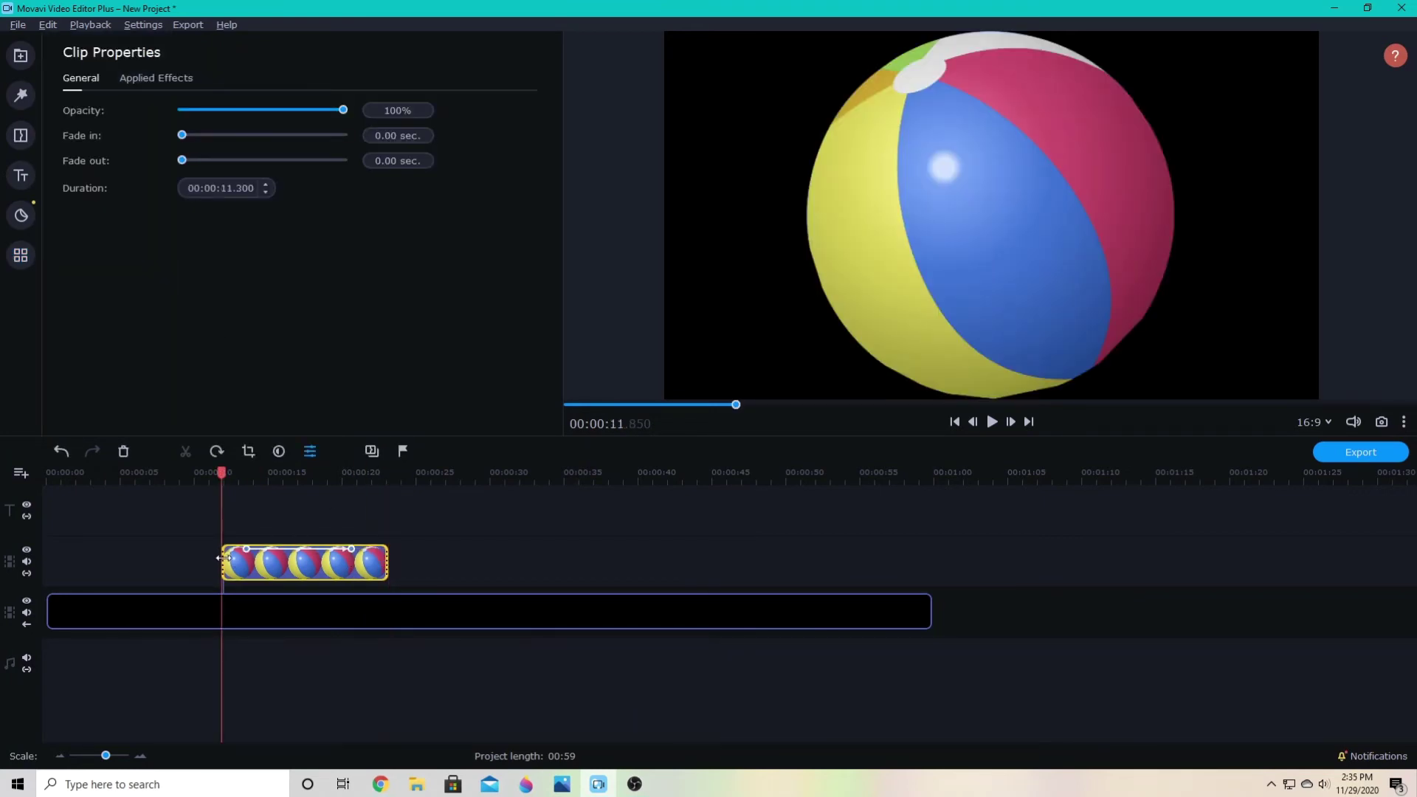
pyautogui.rightClick(230, 565)
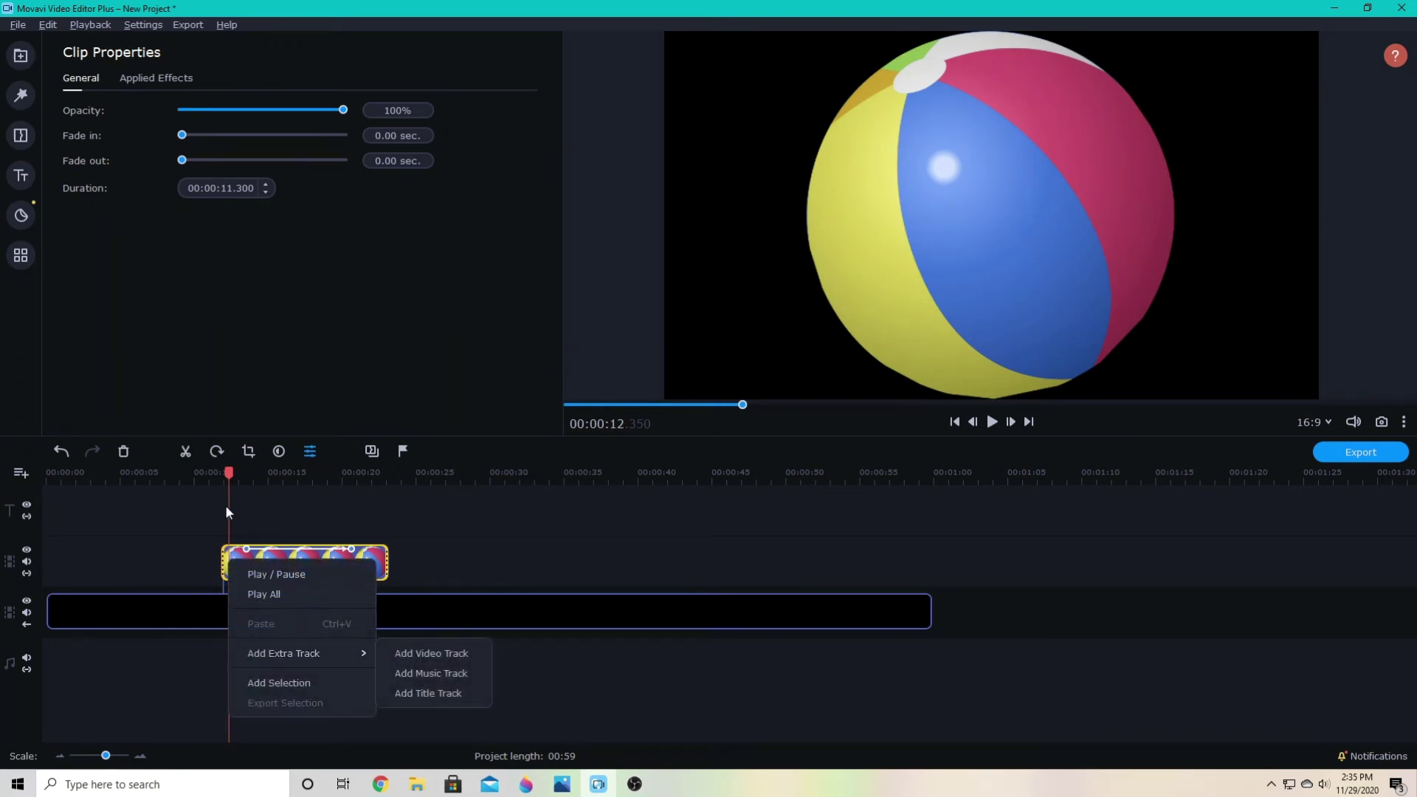
pyautogui.click(224, 504)
pyautogui.click(229, 565)
pyautogui.doubleClick(238, 568)
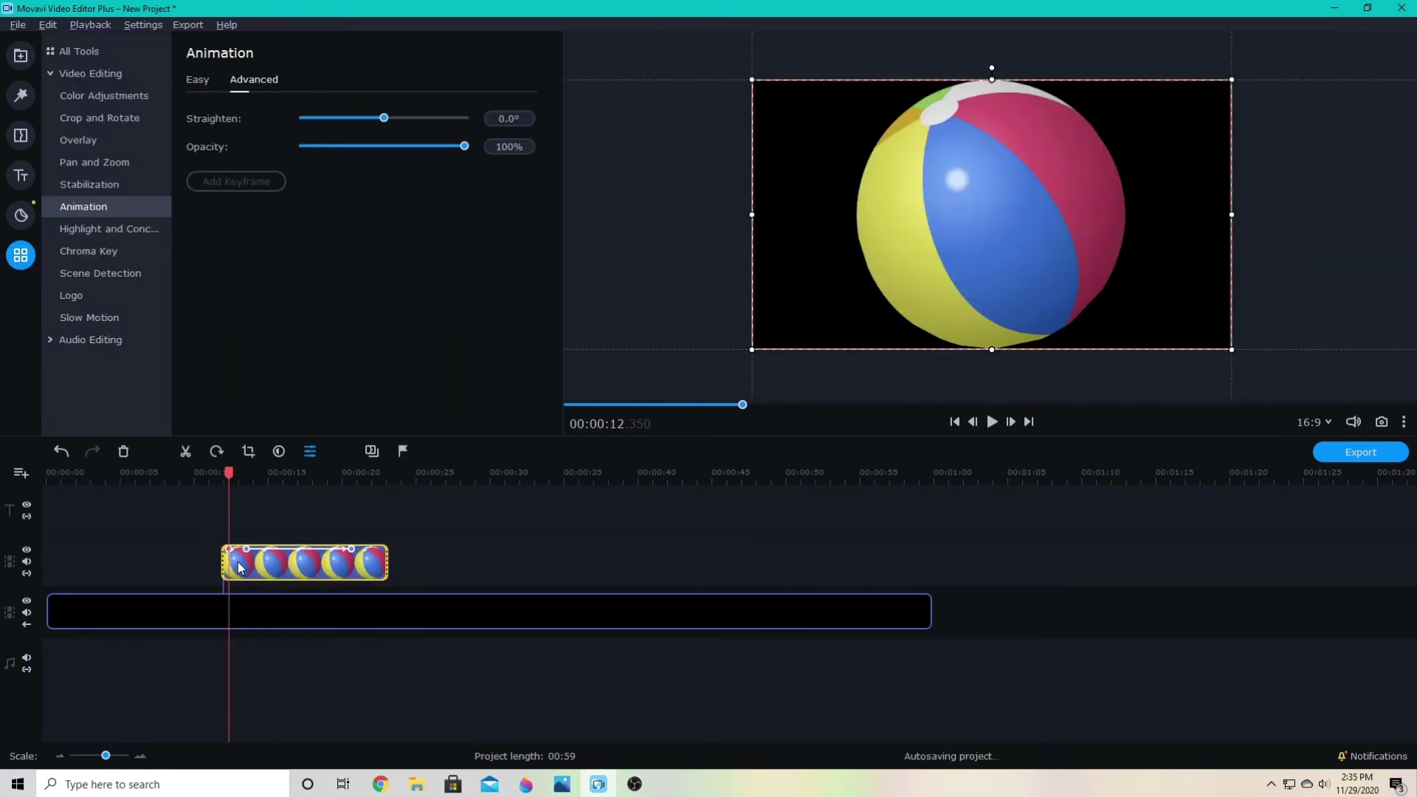
pyautogui.moveTo(457, 146); pyautogui.dragTo(278, 149)
# - Set the beach ball's opacity to 0% at its final keyframe and rewind to the clip start
pyautogui.click(376, 564)
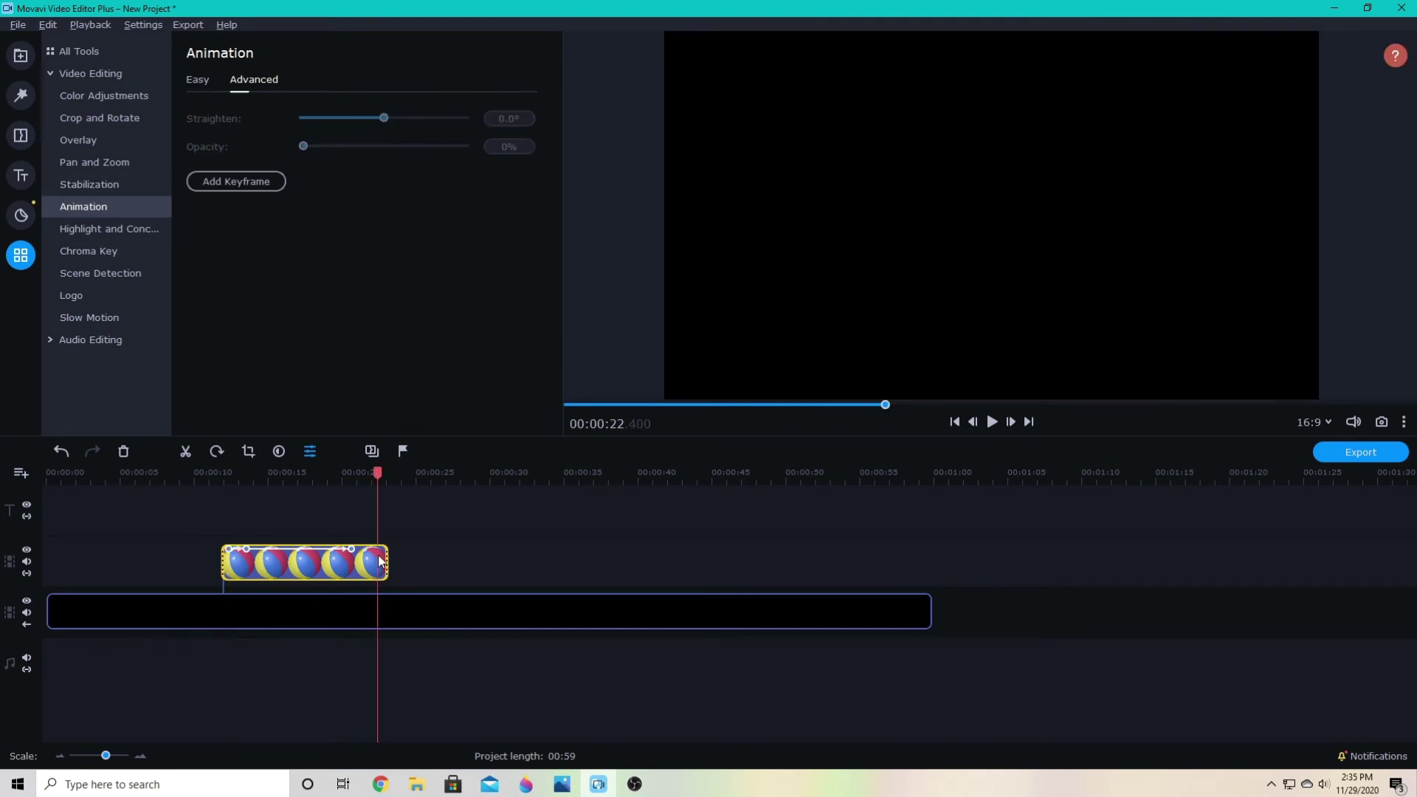
pyautogui.moveTo(454, 144); pyautogui.dragTo(158, 152)
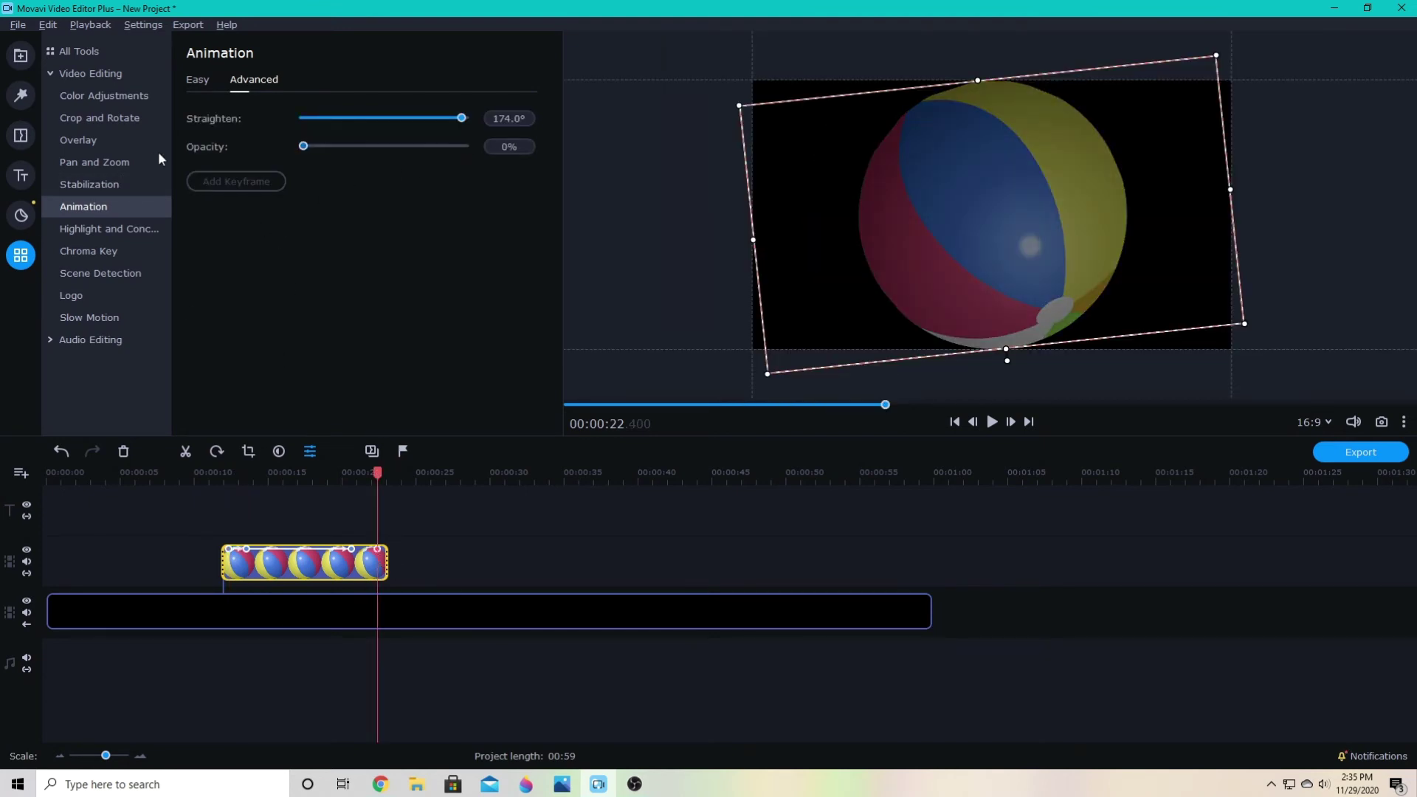
pyautogui.click(217, 510)
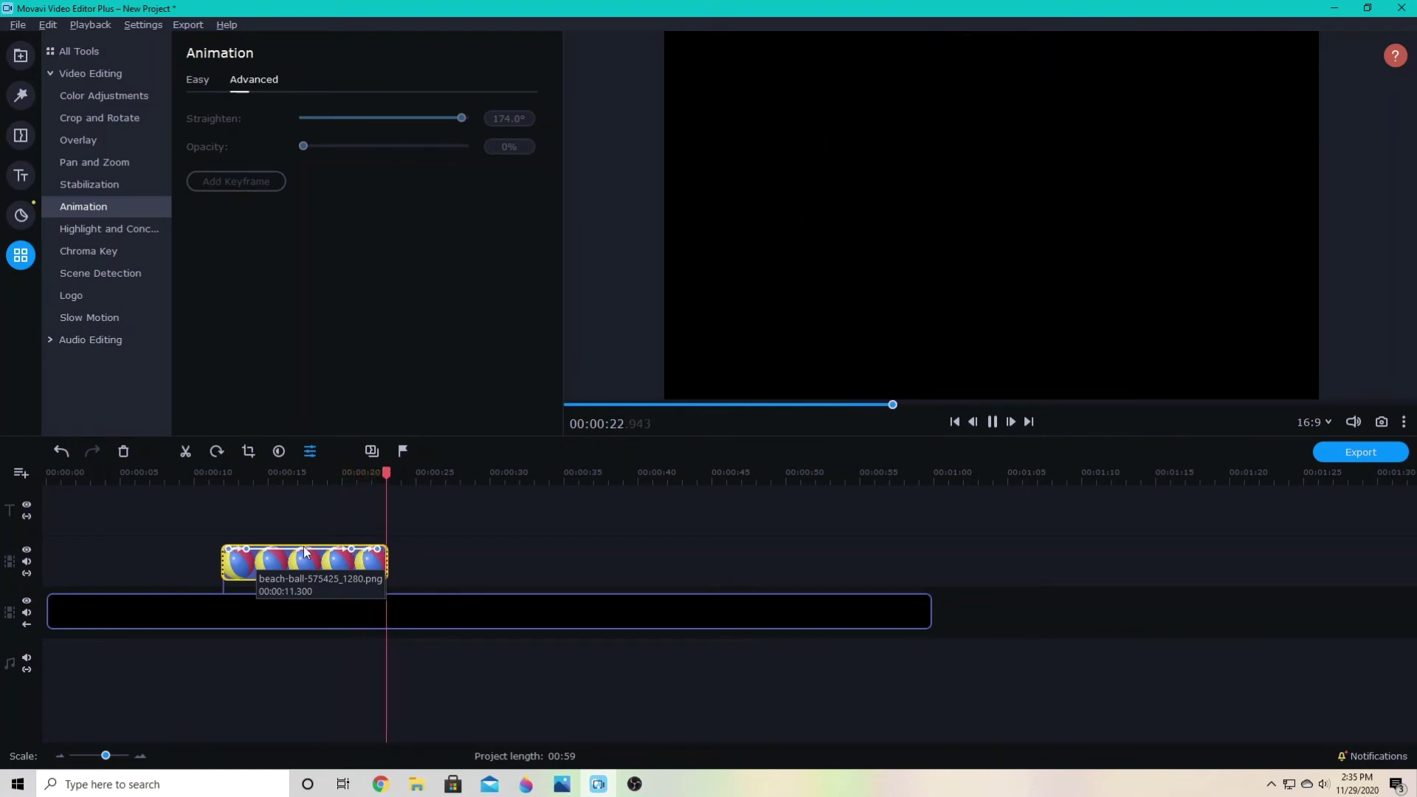
# - Delete the beach ball clip and paste the crab image at the playhead, shrinking it
pyautogui.press('Delete')
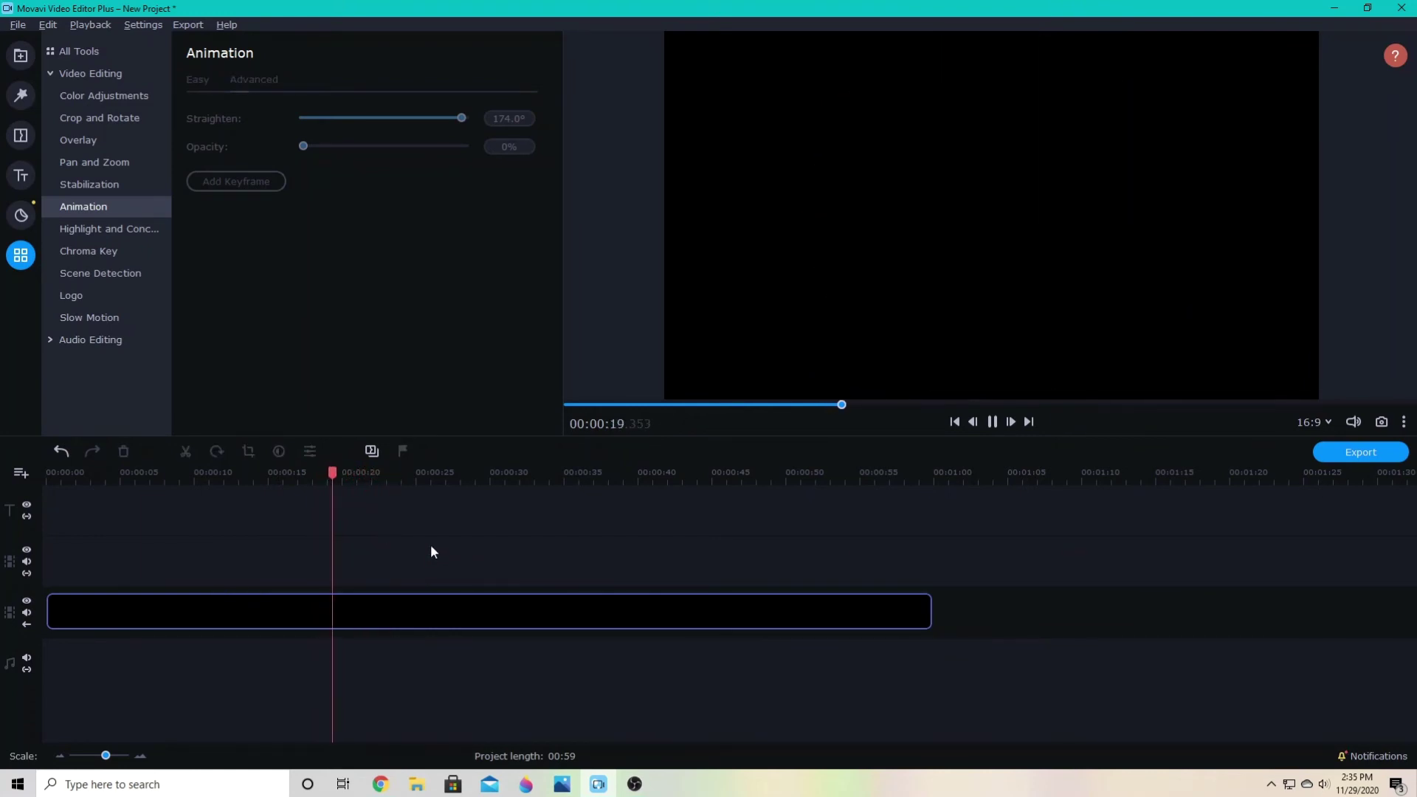
pyautogui.click(991, 422)
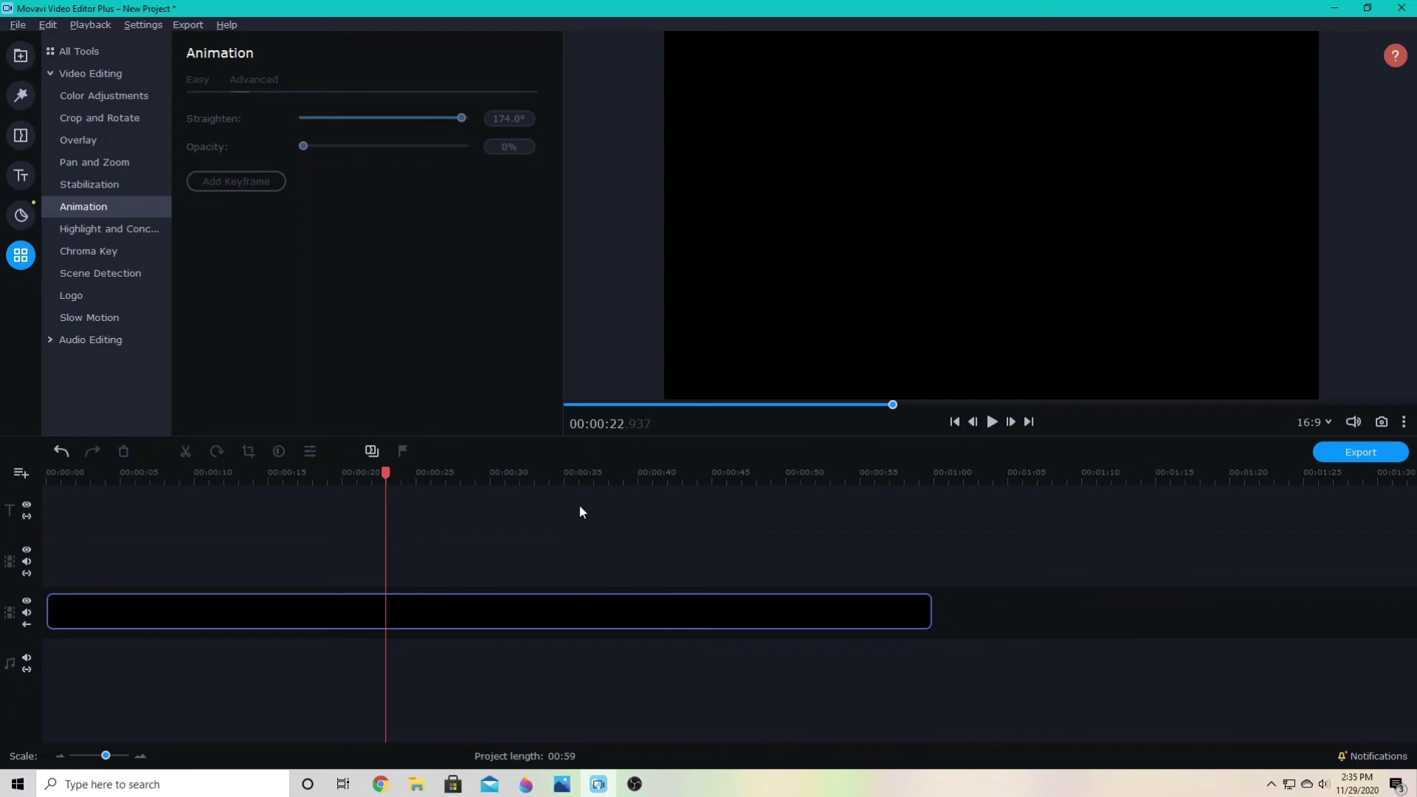
pyautogui.hotkey('ctrl', 'v')
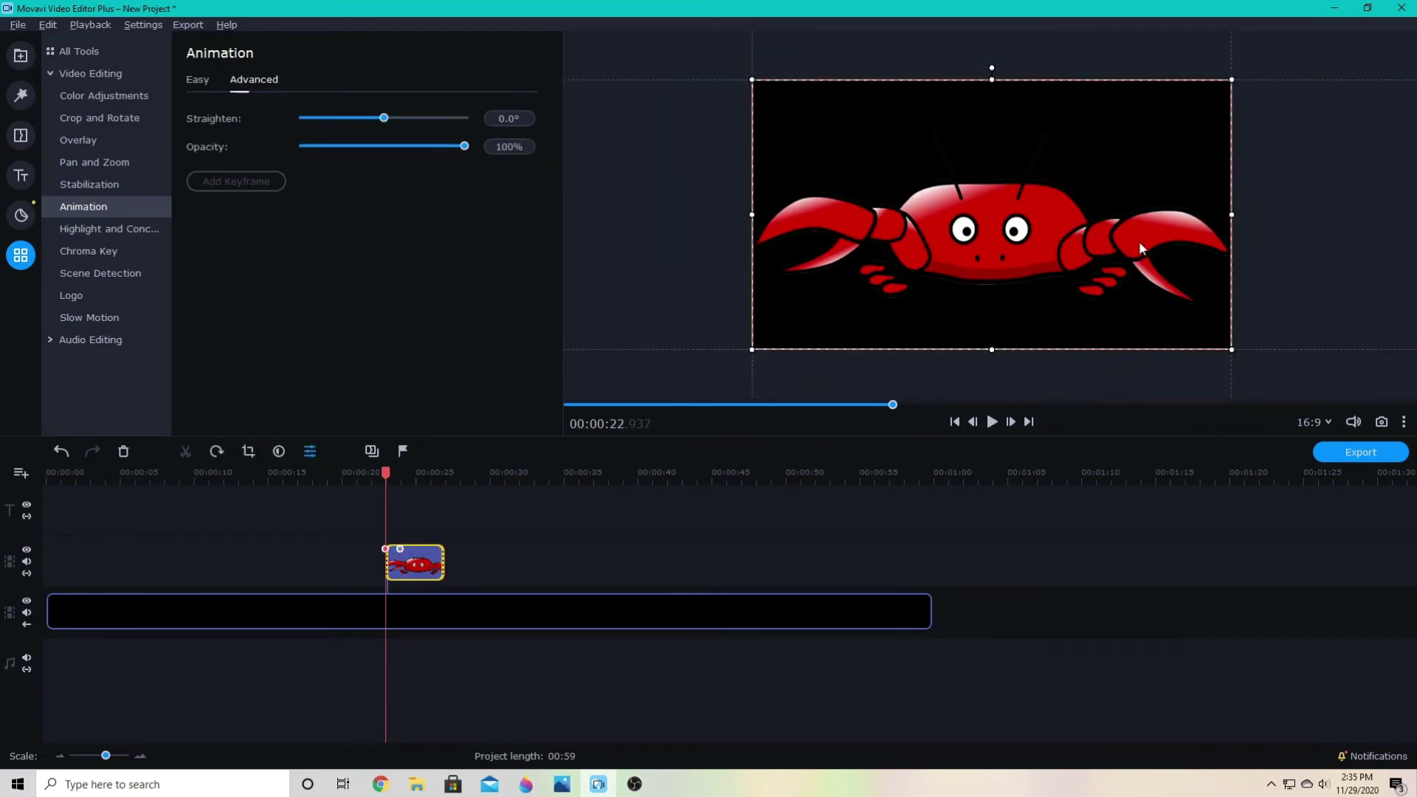
pyautogui.scroll(-5, 1056, 230)
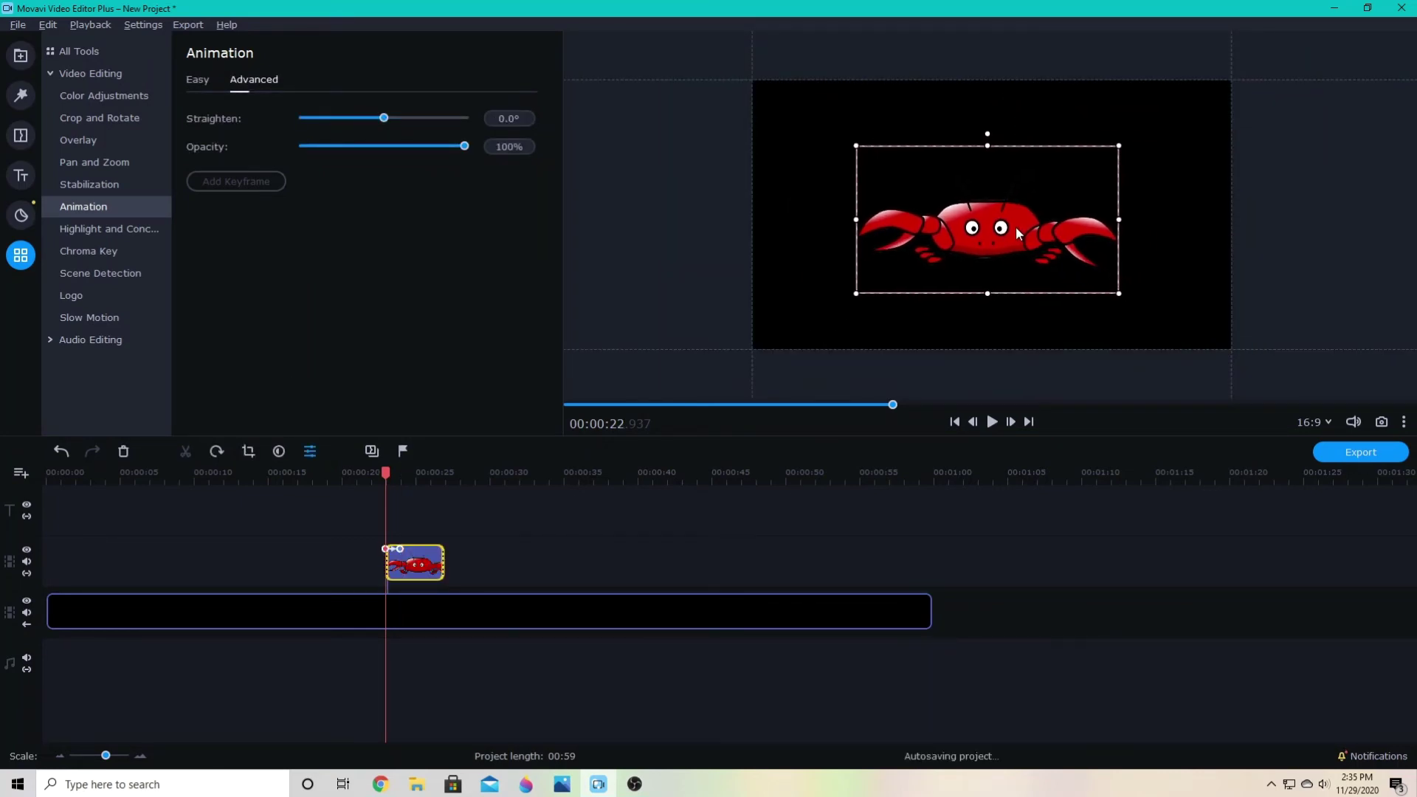
# - Add a second crab keyframe one second later, then return to the first keyframe
pyautogui.click(399, 549)
pyautogui.scroll(-3, 989, 233)
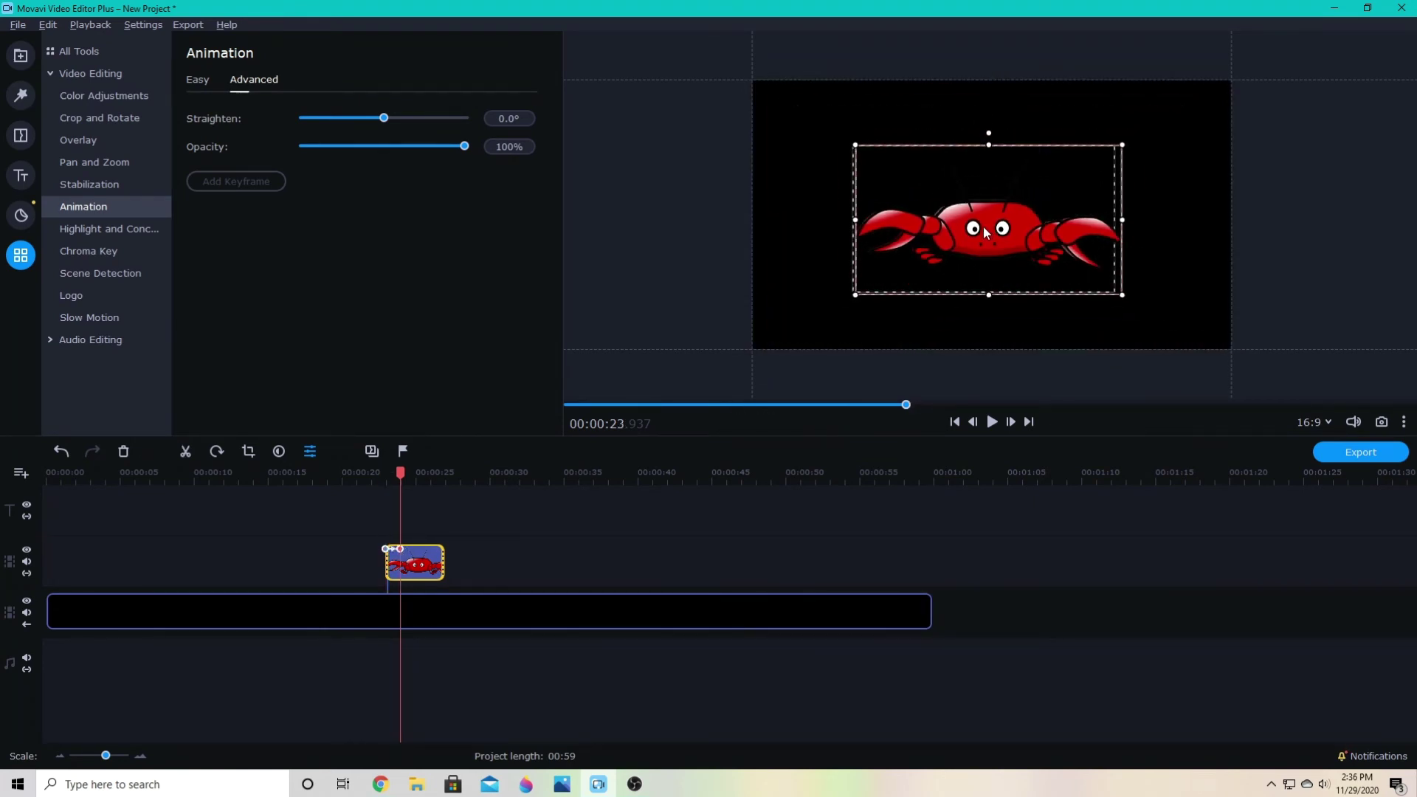
pyautogui.click(384, 549)
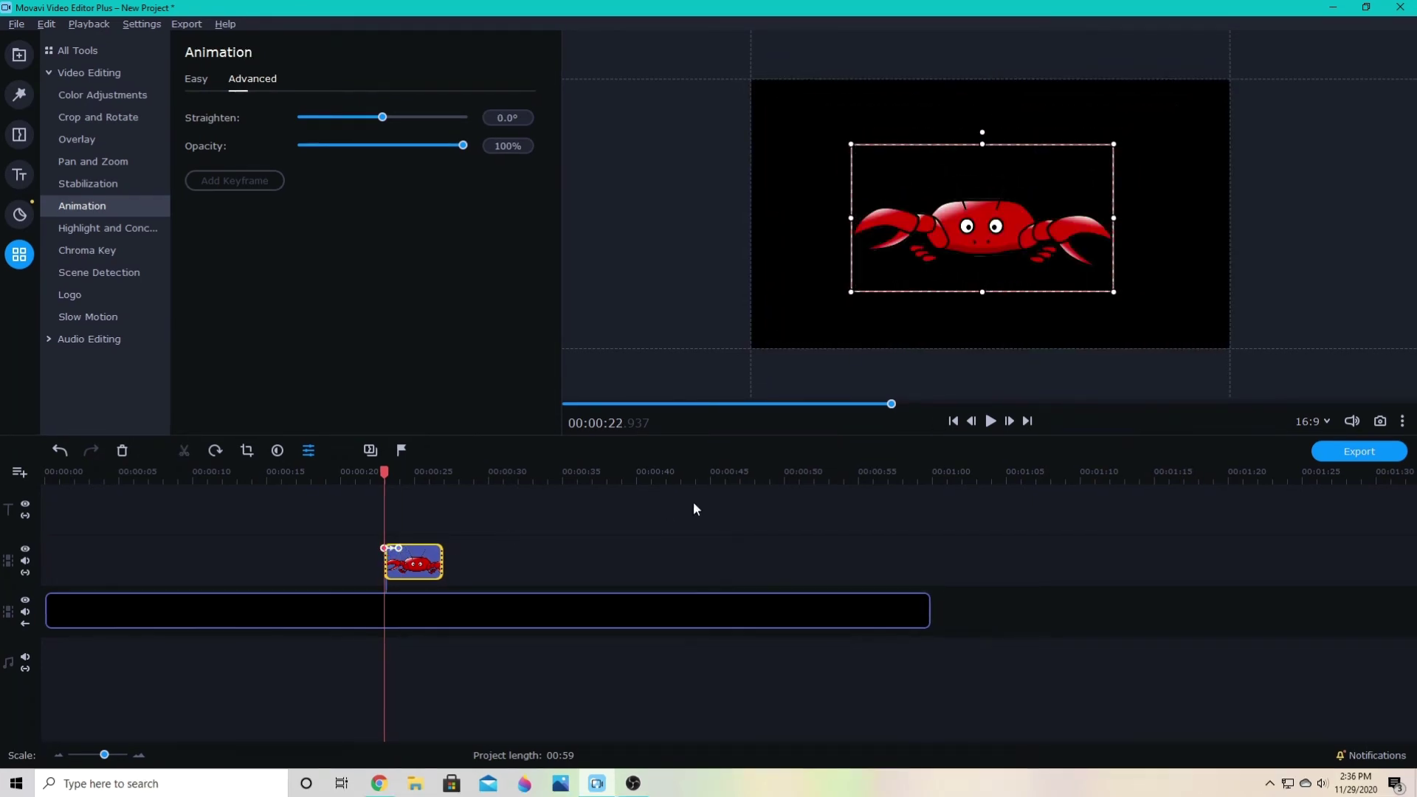
# - At the first keyframe, squeeze the crab into a thin vertical line and reselect the clip
pyautogui.moveTo(1114, 219); pyautogui.dragTo(837, 221)
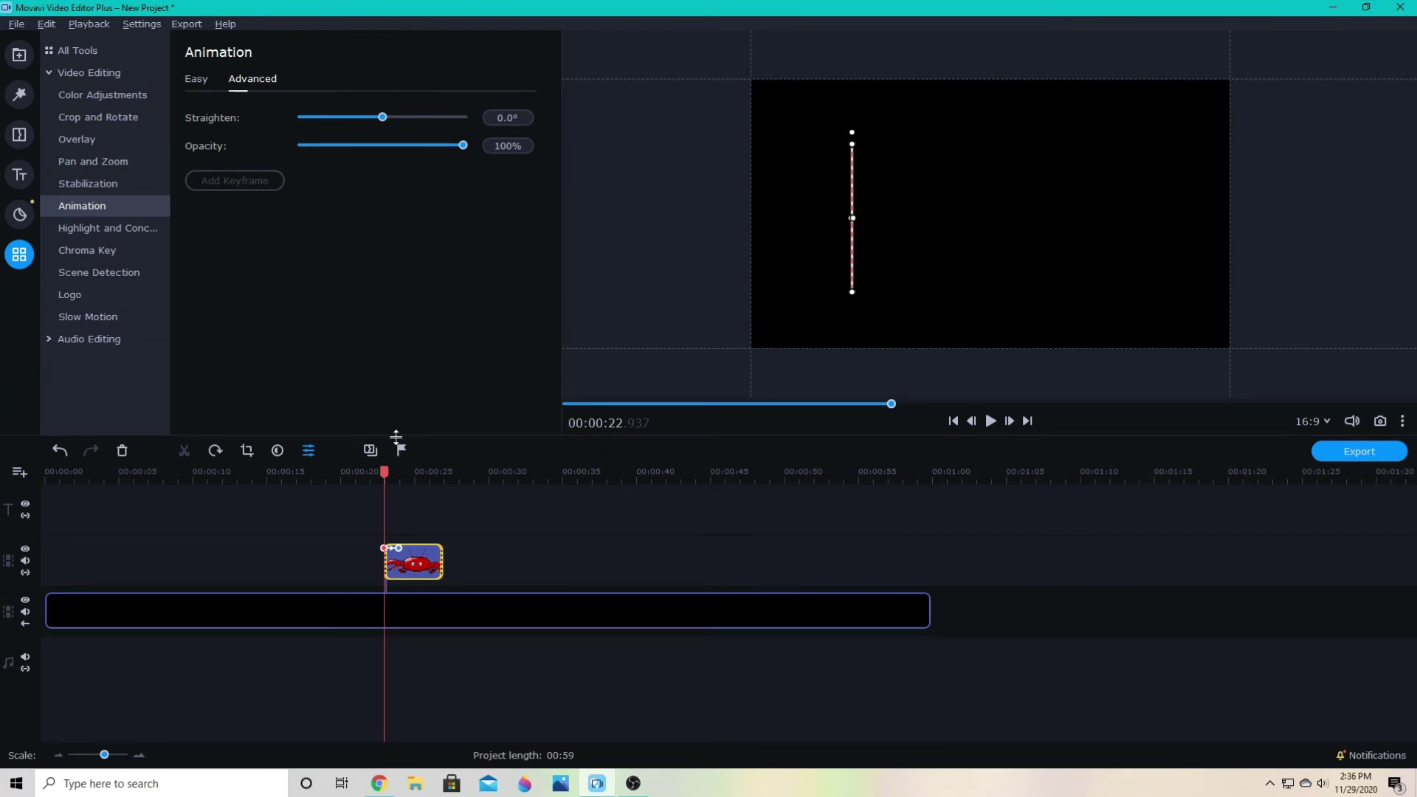
pyautogui.click(366, 478)
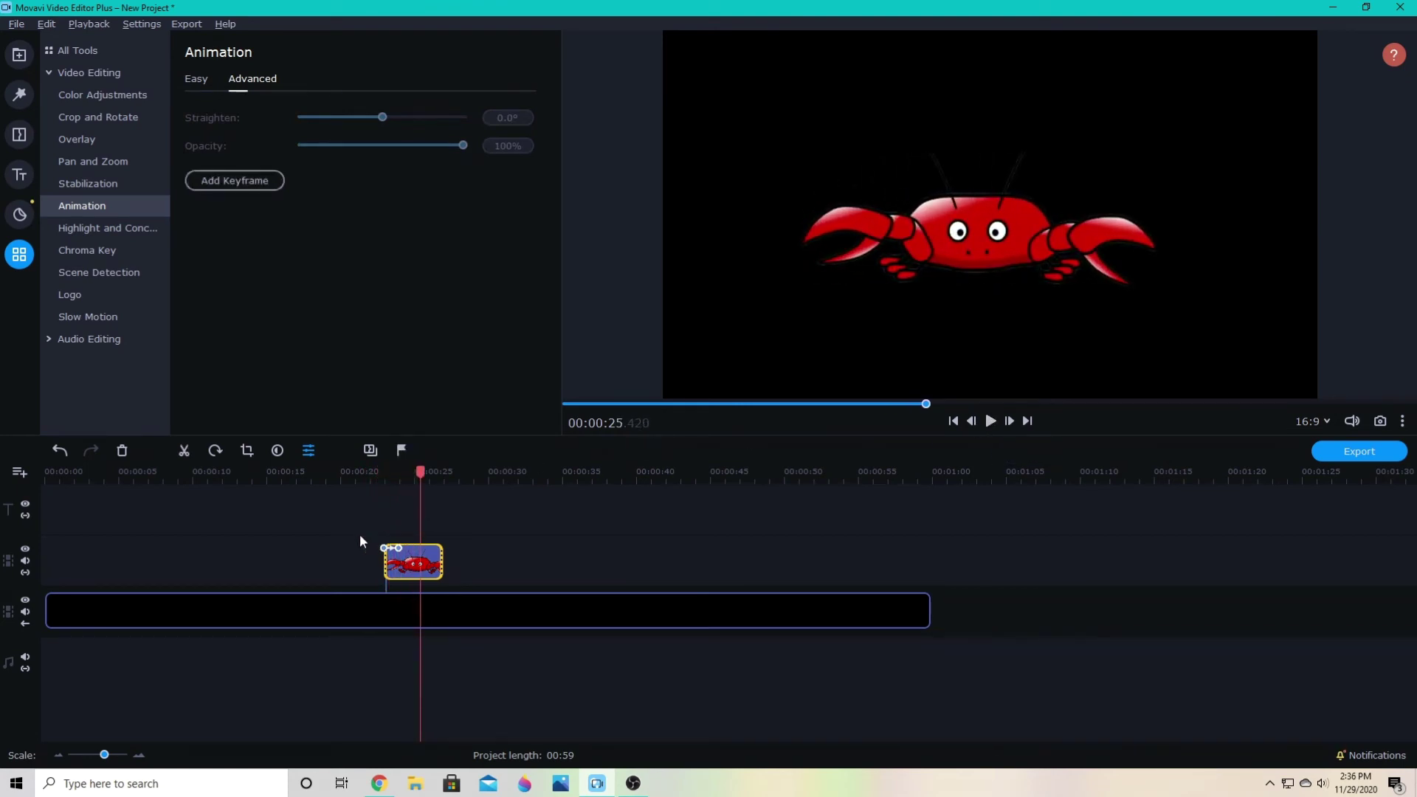
pyautogui.doubleClick(427, 558)
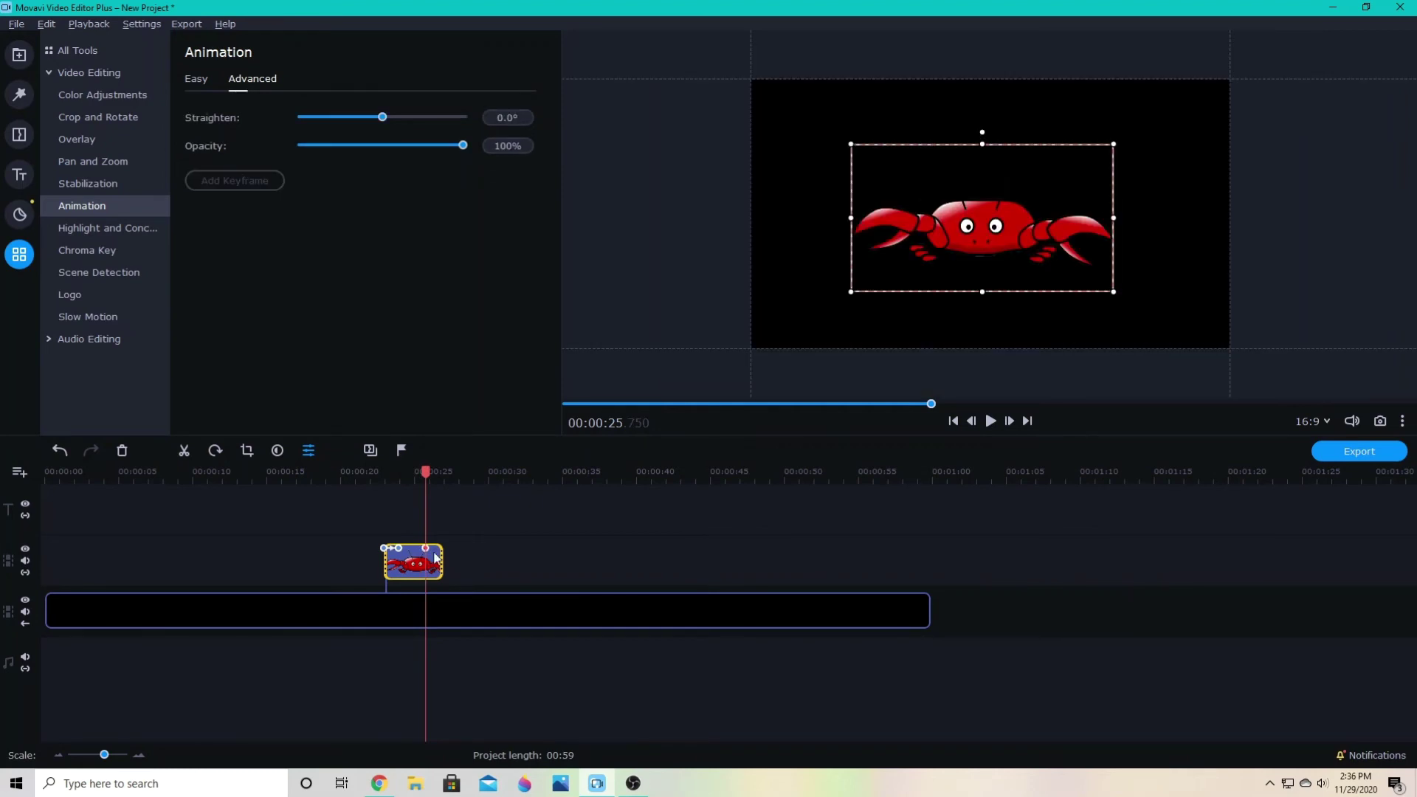
# - Add a keyframe at 00:00:26.550 squashing the crab against its right edge, then play from 00:00:25.100
pyautogui.moveTo(440, 473); pyautogui.dragTo(437, 473)
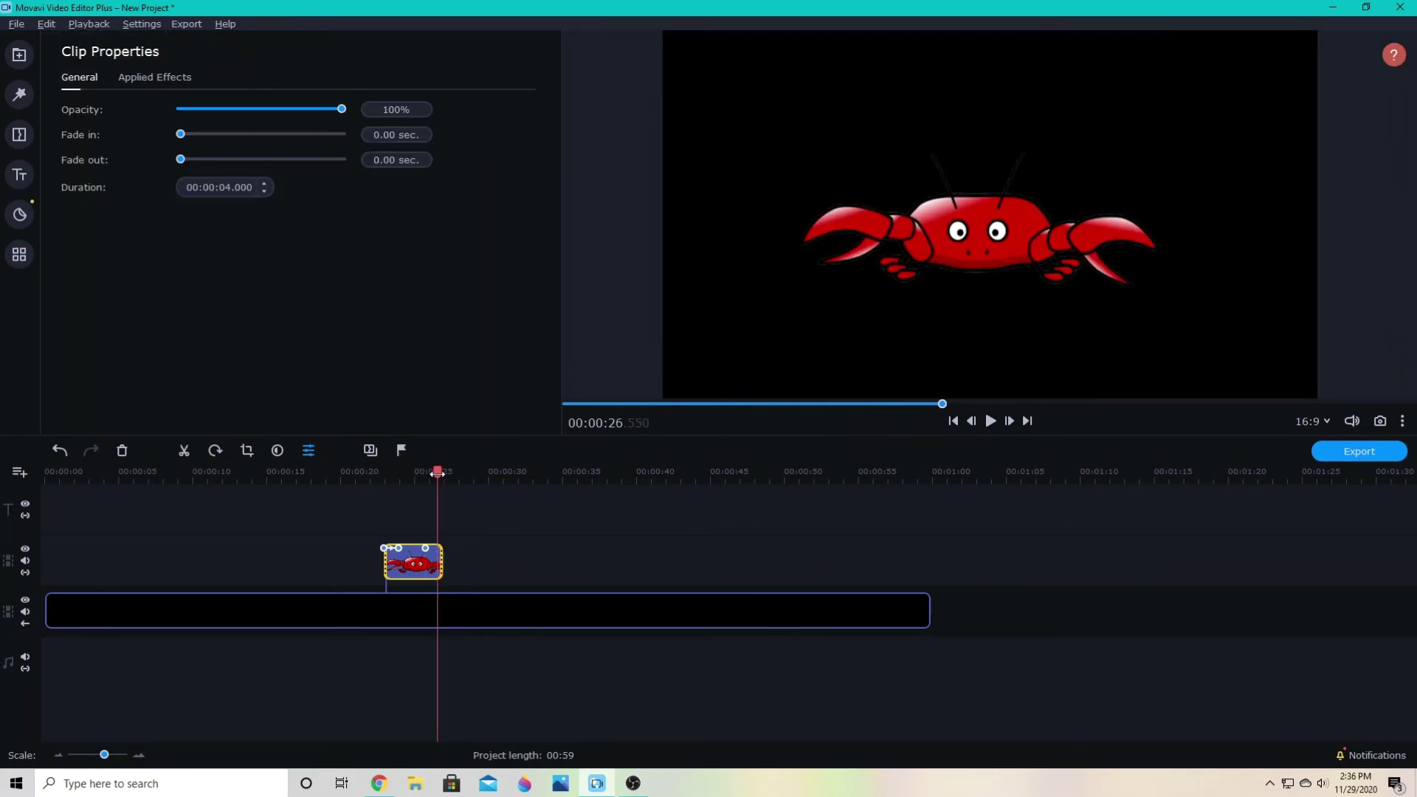
pyautogui.click(438, 548)
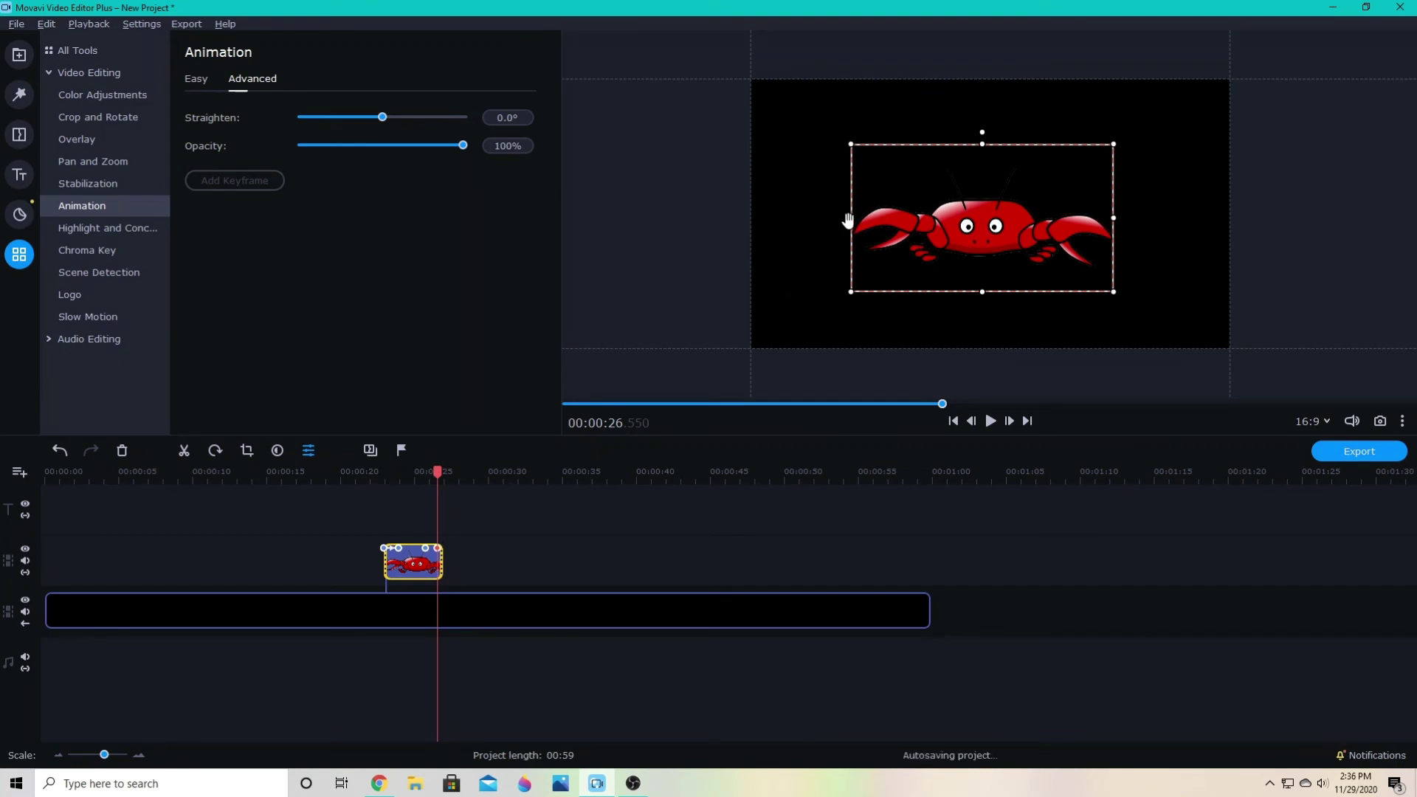
pyautogui.moveTo(851, 222); pyautogui.dragTo(1111, 240)
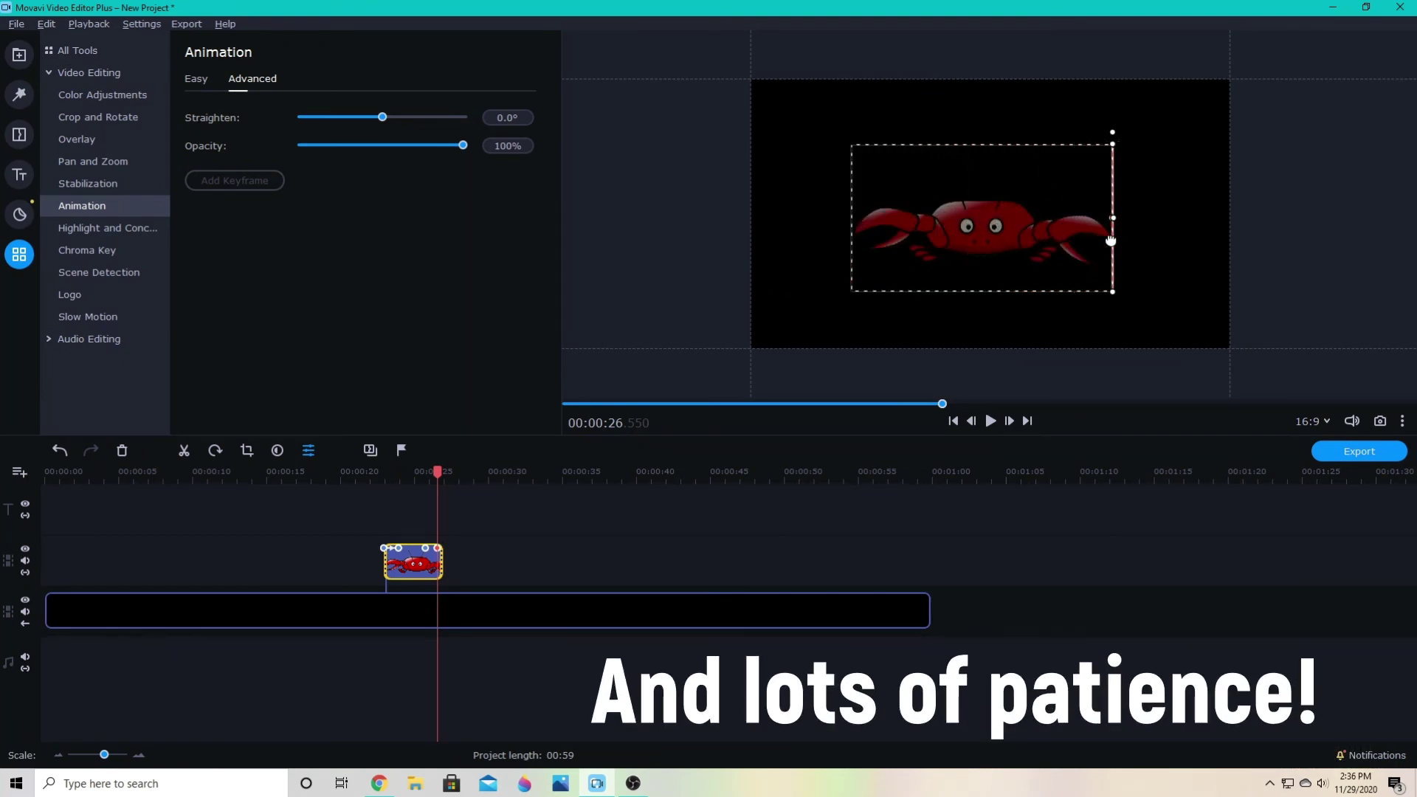
pyautogui.click(416, 473)
pyautogui.click(990, 420)
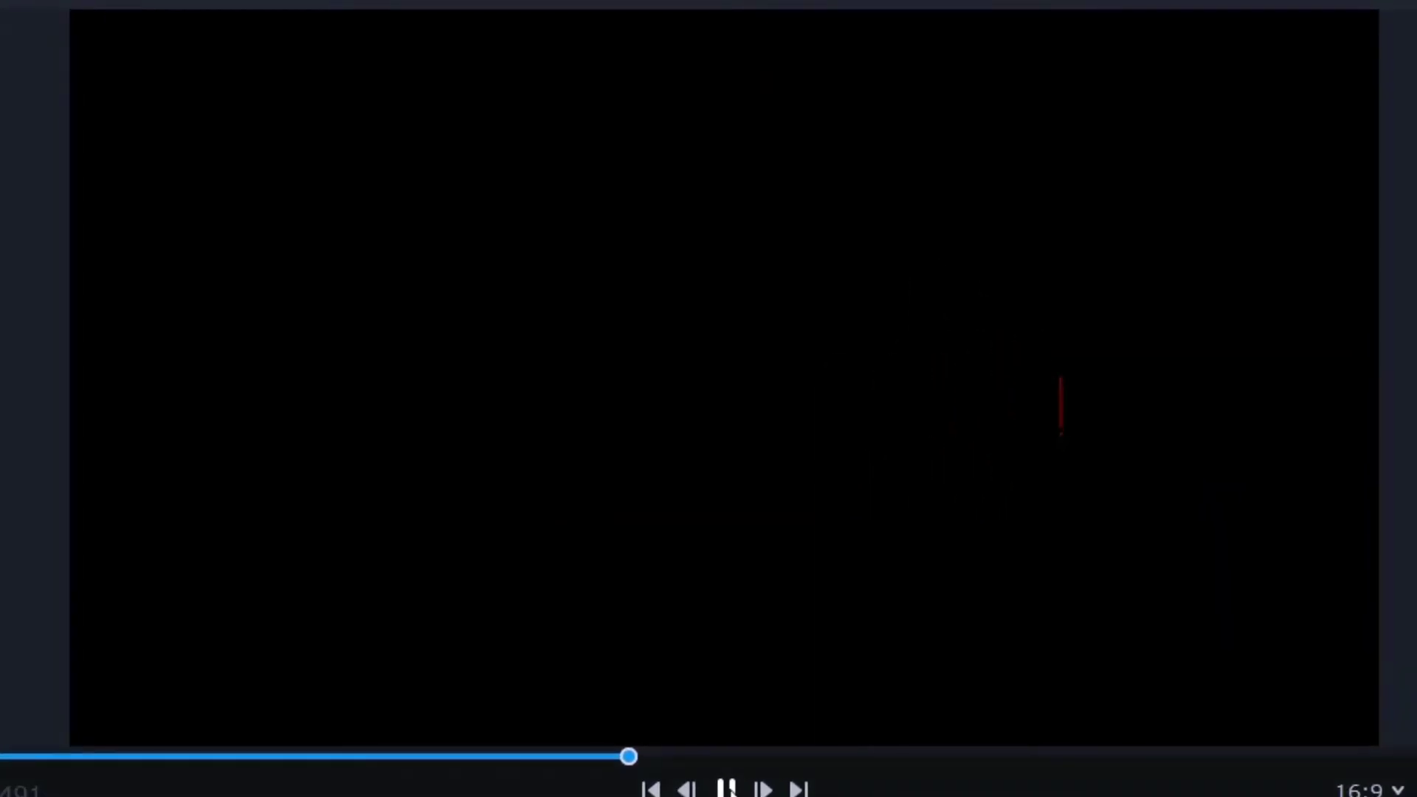
# - Pause playback, extend the crab clip to end near 00:00:29, and return to the 00:00:26.550 keyframe
pyautogui.click(727, 788)
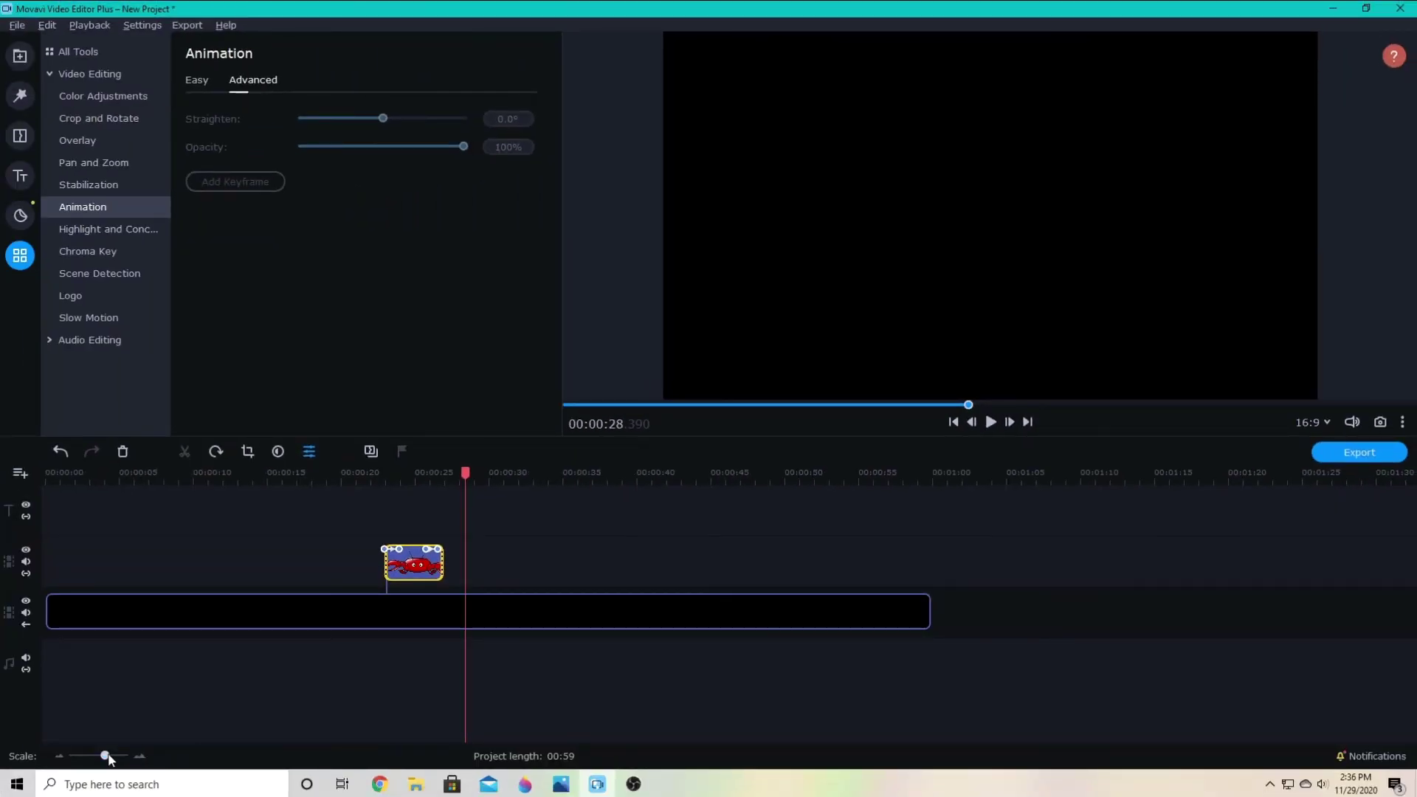
pyautogui.moveTo(104, 758); pyautogui.dragTo(113, 757)
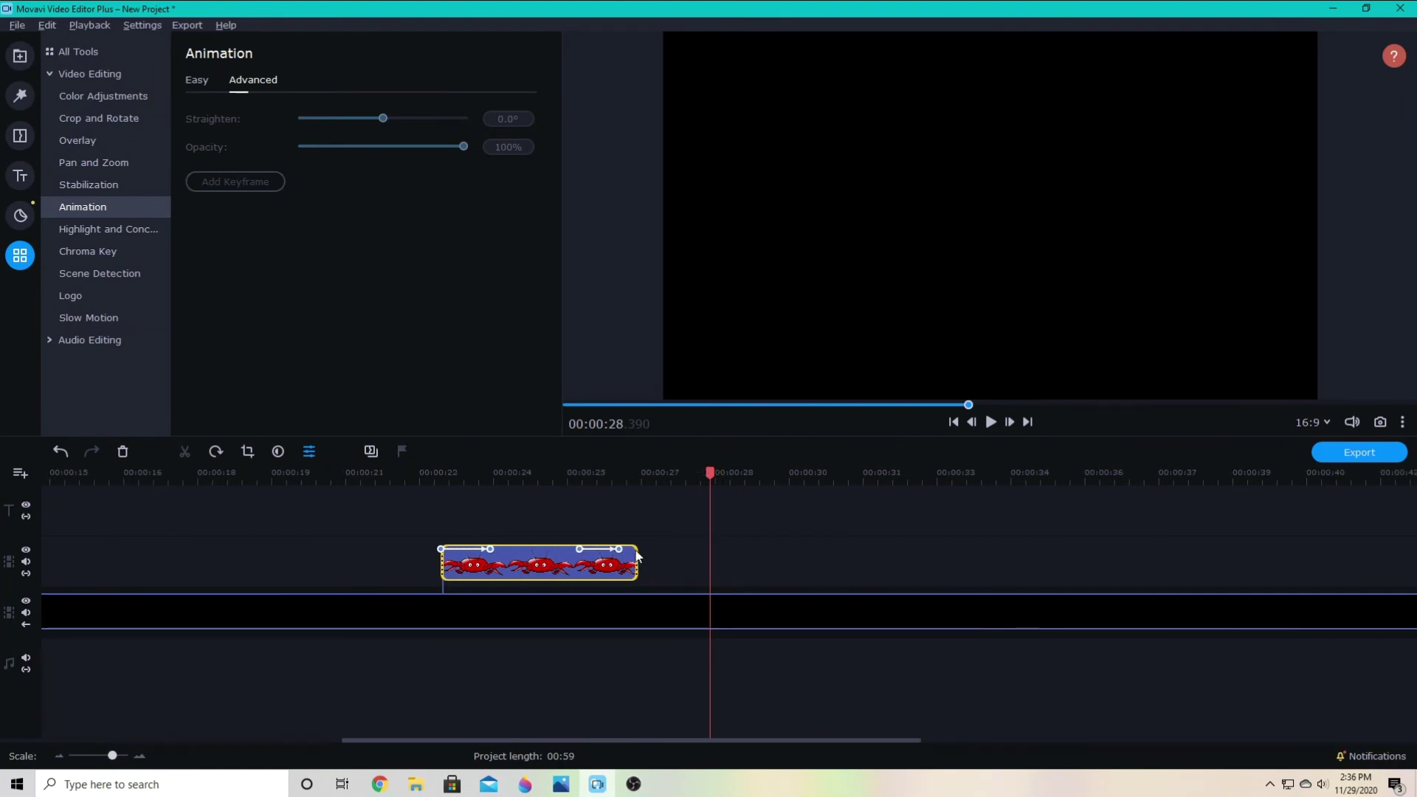
pyautogui.click(622, 561)
pyautogui.moveTo(636, 562); pyautogui.dragTo(762, 562)
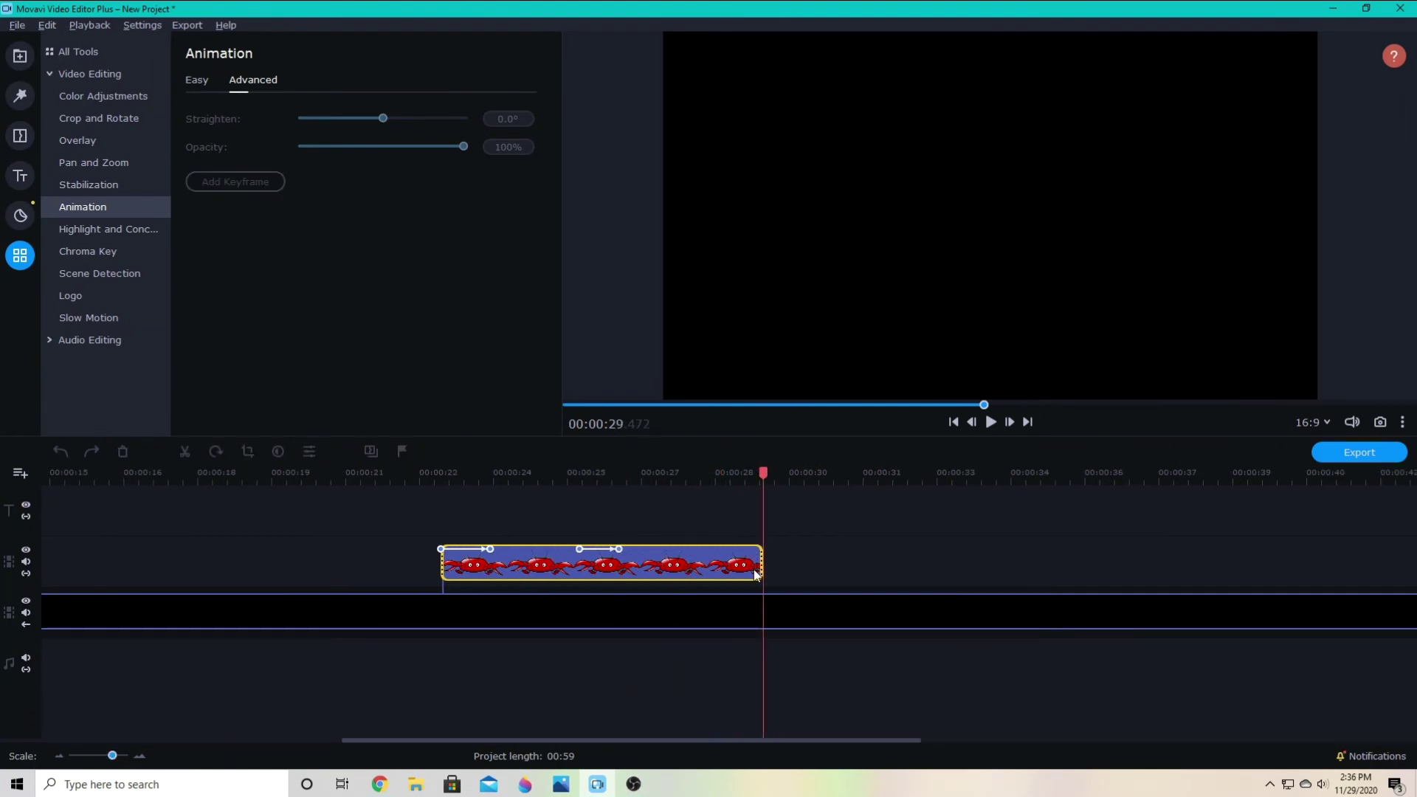
pyautogui.moveTo(645, 472); pyautogui.dragTo(679, 475)
pyautogui.click(617, 549)
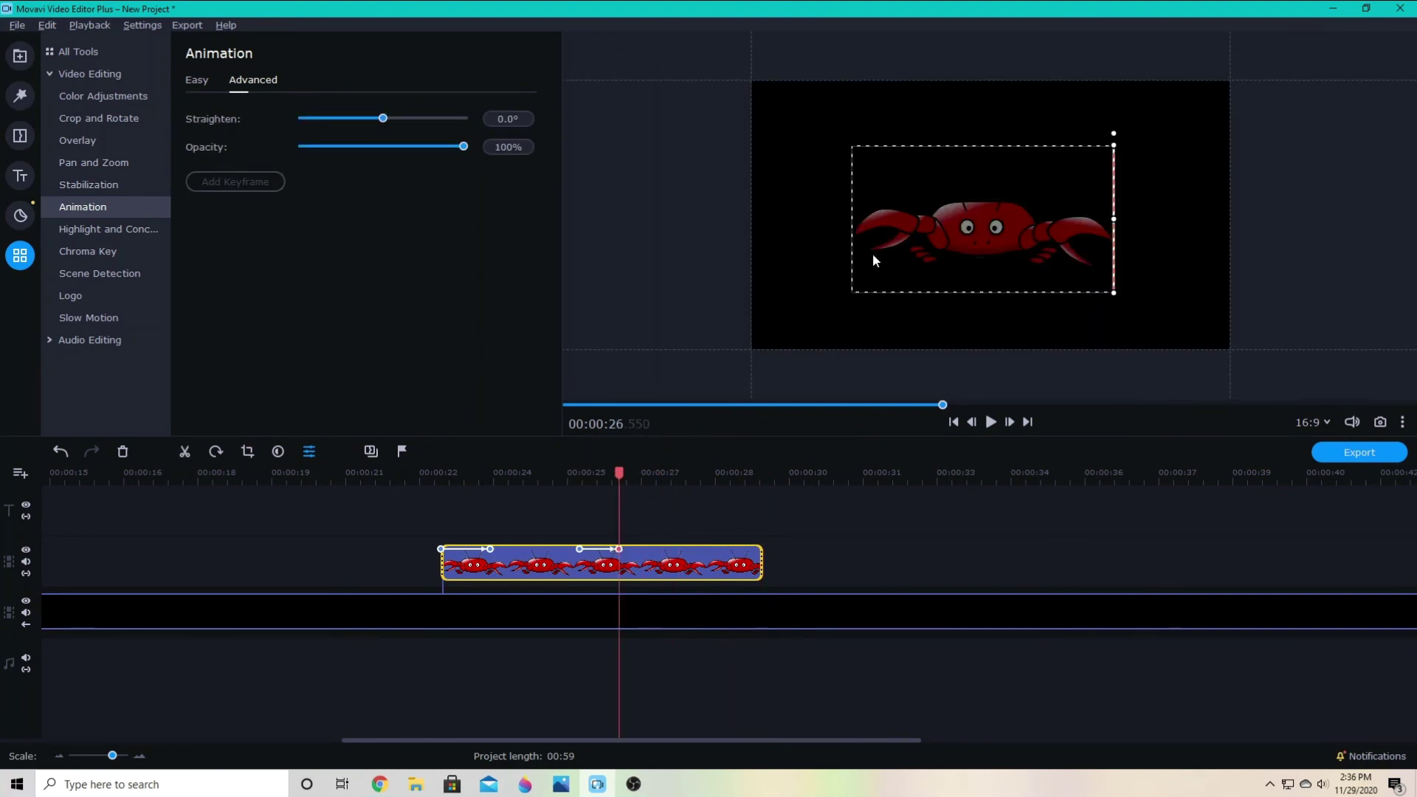
# - Collapse the crab into a thin vertical line at 00:00:26.550 and trim the clip's end back to that keyframe
pyautogui.moveTo(1120, 222); pyautogui.dragTo(1147, 222)
pyautogui.click(669, 476)
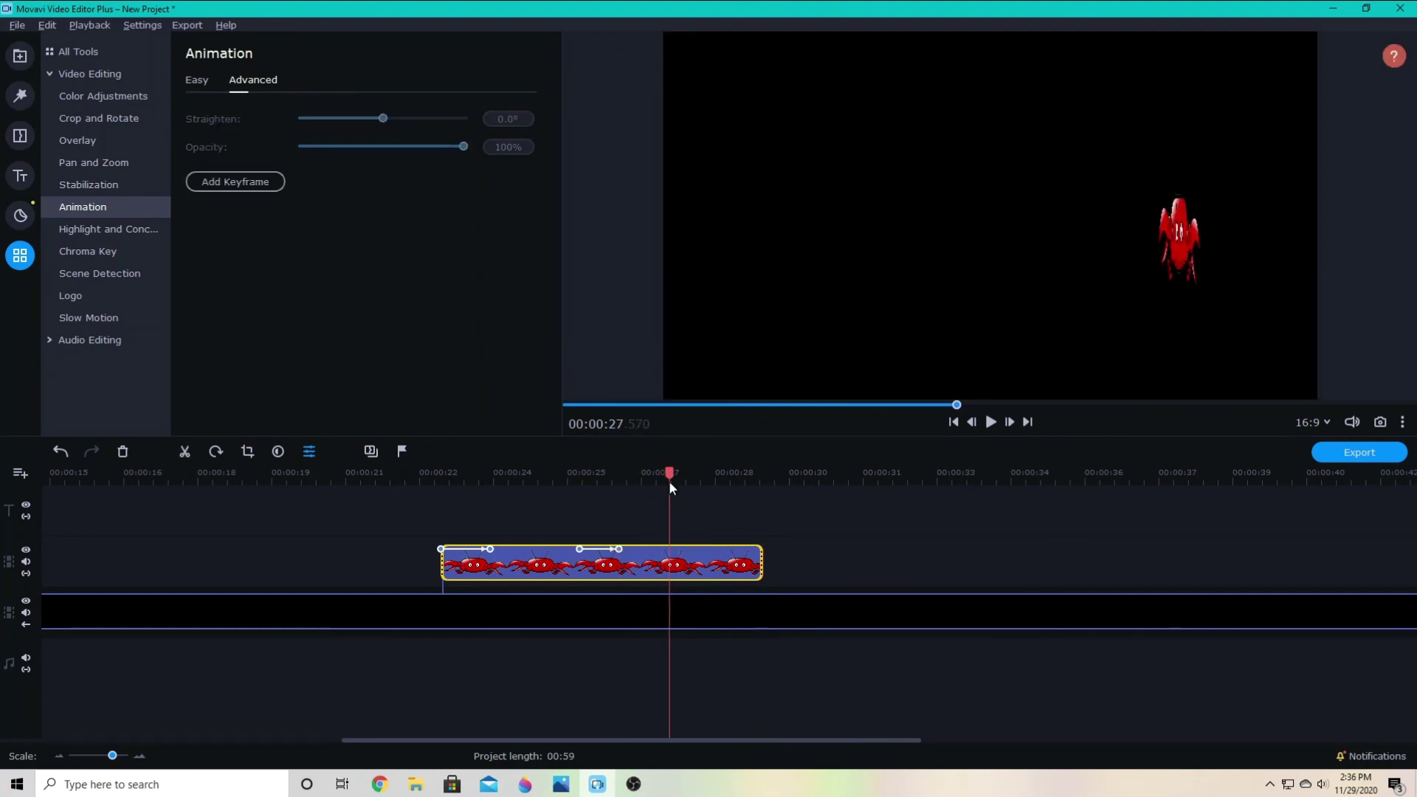
pyautogui.click(619, 549)
pyautogui.moveTo(1140, 223); pyautogui.dragTo(1116, 222)
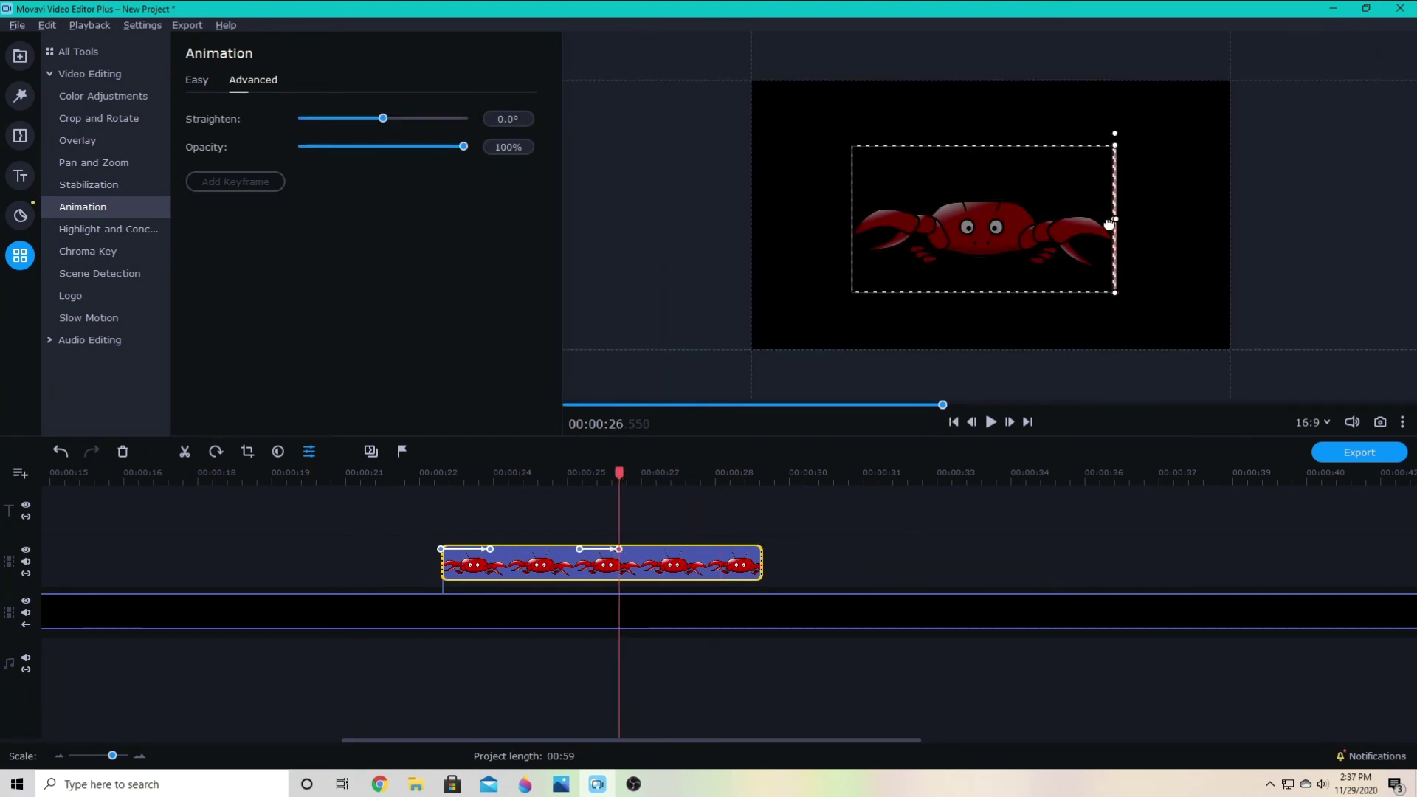
pyautogui.moveTo(760, 563); pyautogui.dragTo(619, 564)
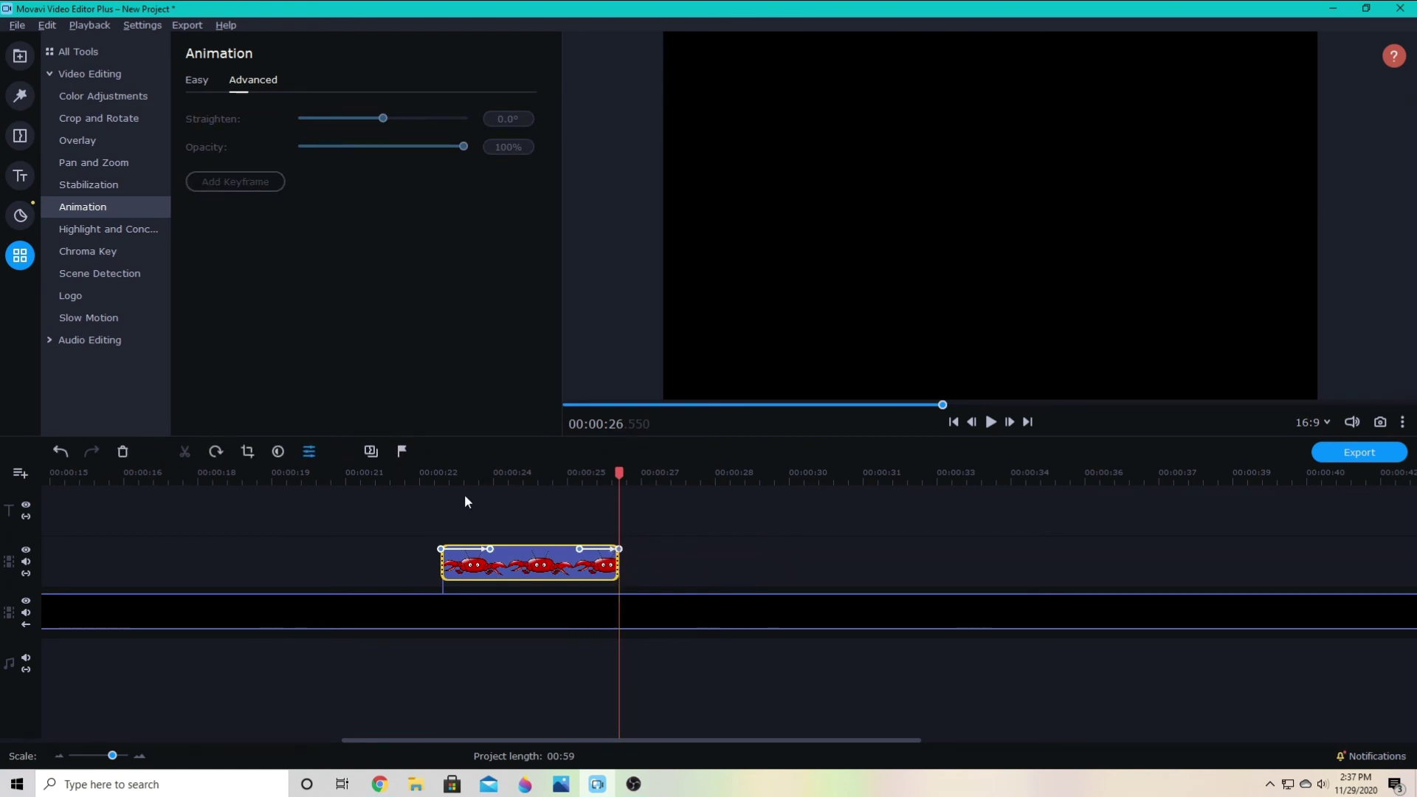
# - Pause the preview of the finished crab flip-and-squash animation
pyautogui.click(991, 422)
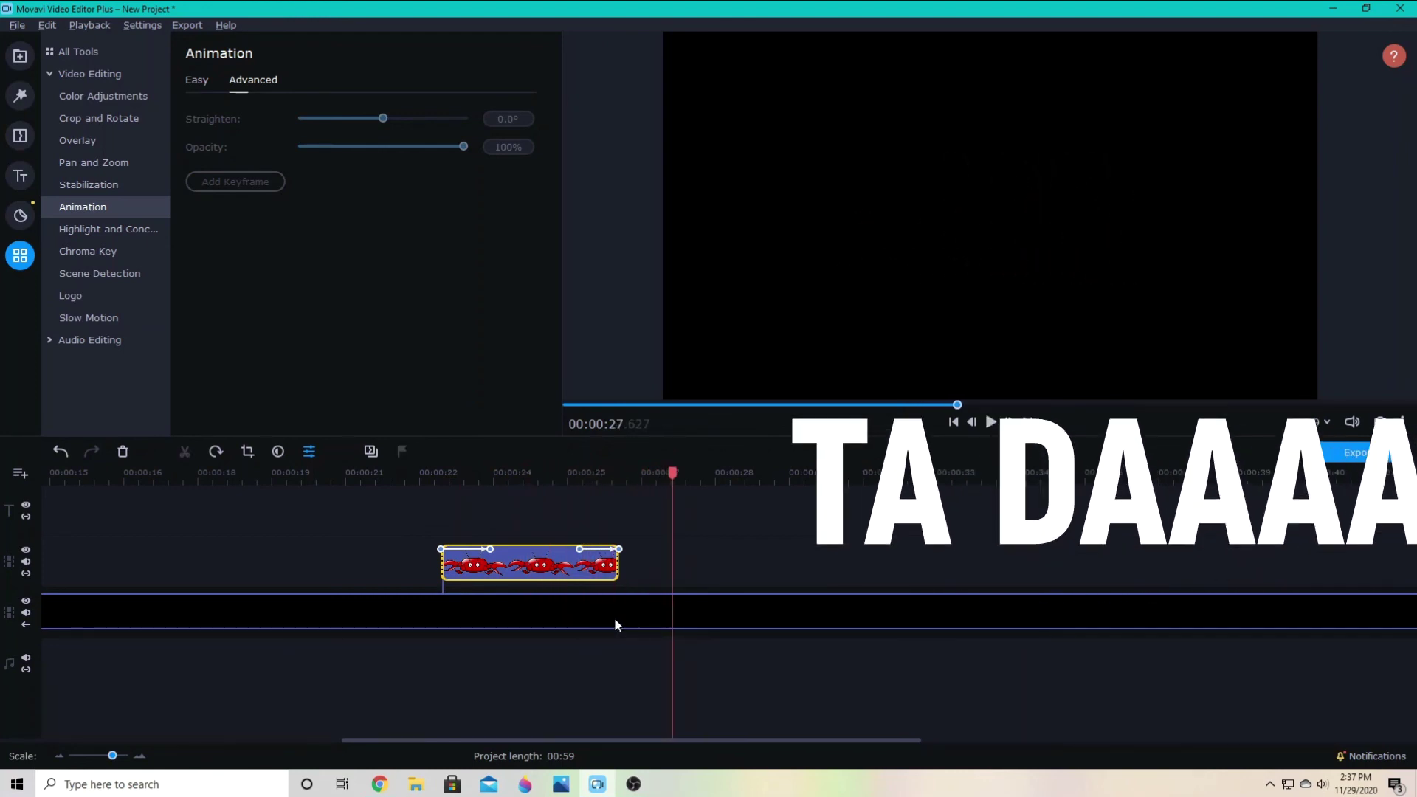